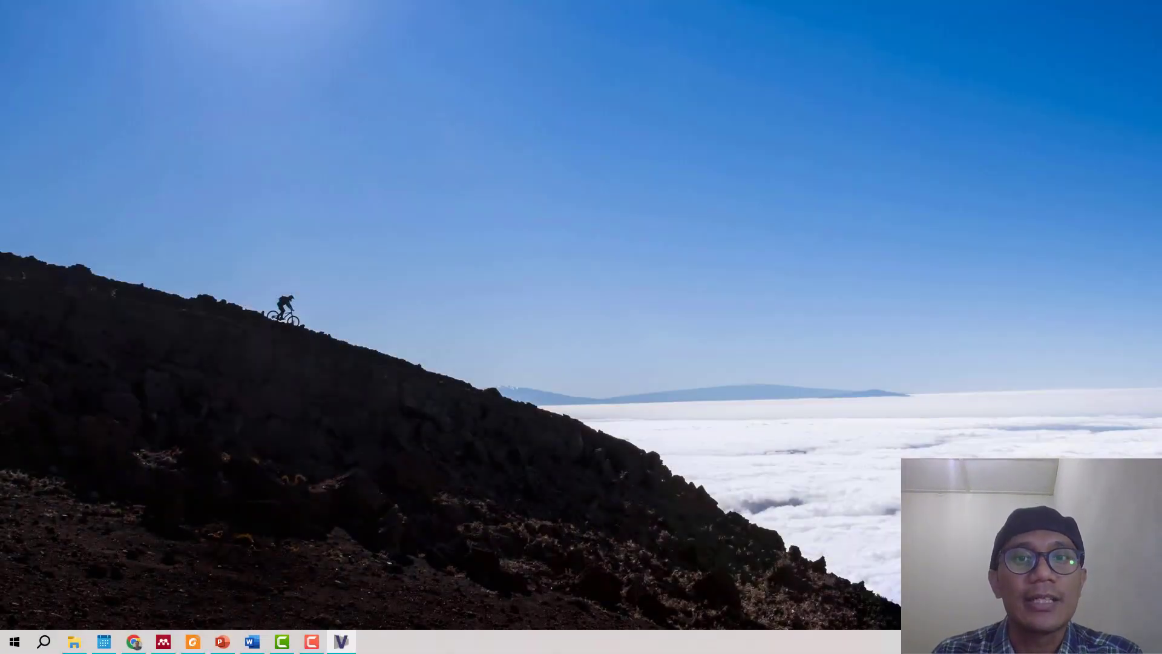
- Maximize the modelling window and create a new model running from 0 to 100 with time step 1 and Month as time unit
{"action": "left_click_drag", "start_coordinate": [497, 106], "coordinate": [478, 64]}
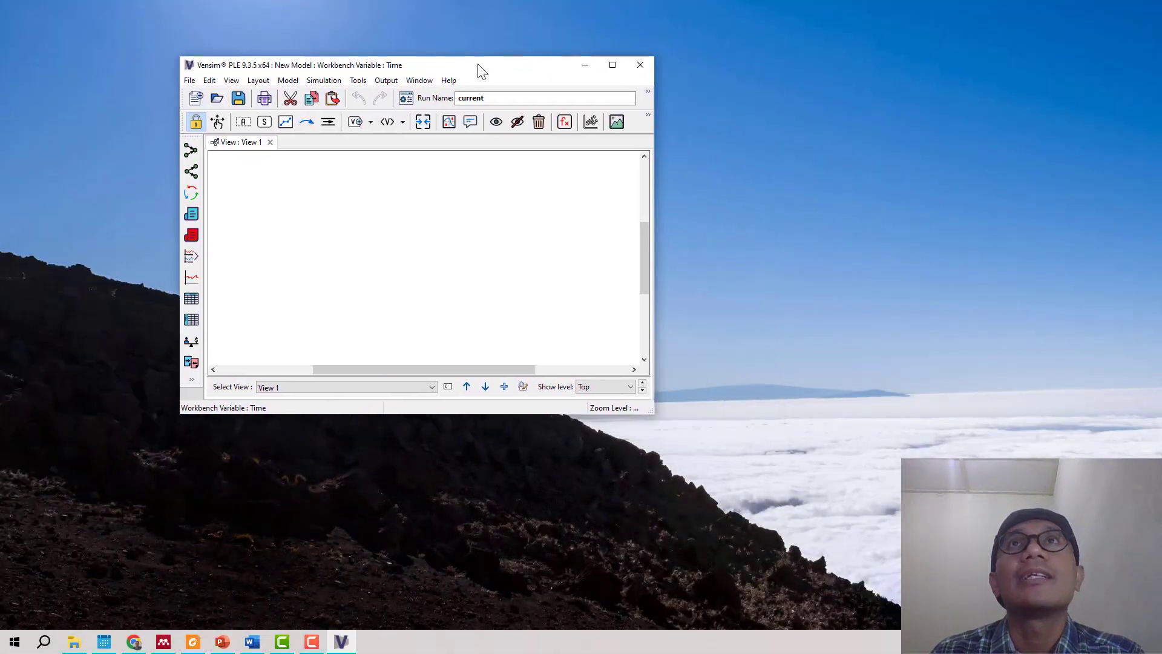
{"action": "left_click", "coordinate": [610, 64]}
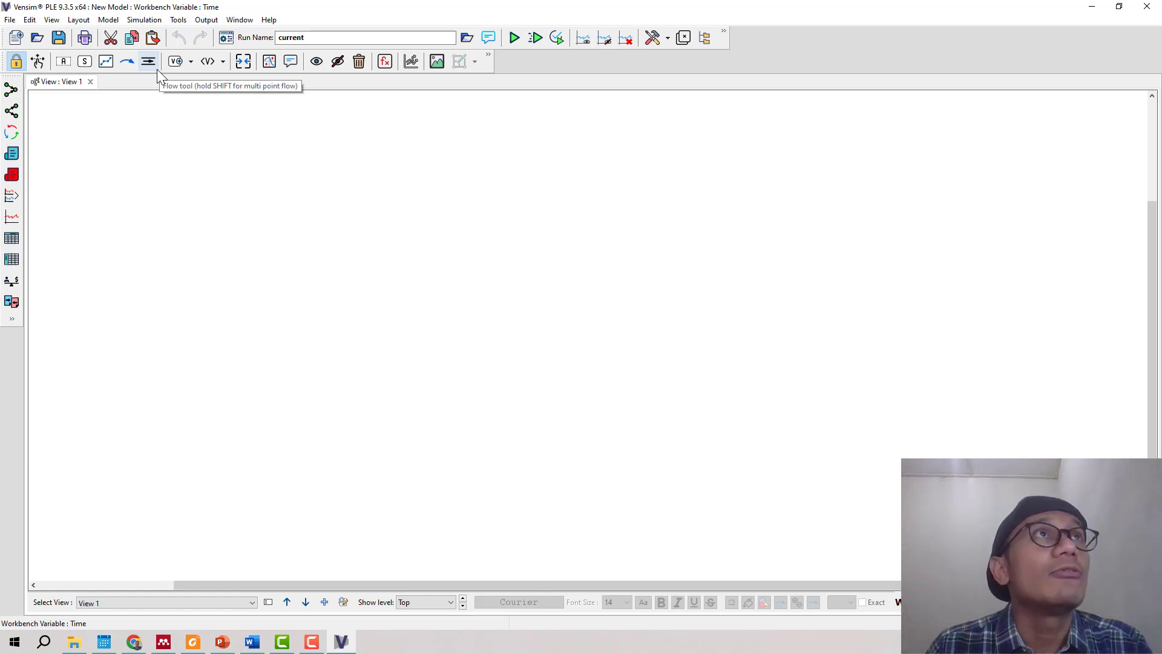
{"action": "left_click", "coordinate": [16, 38]}
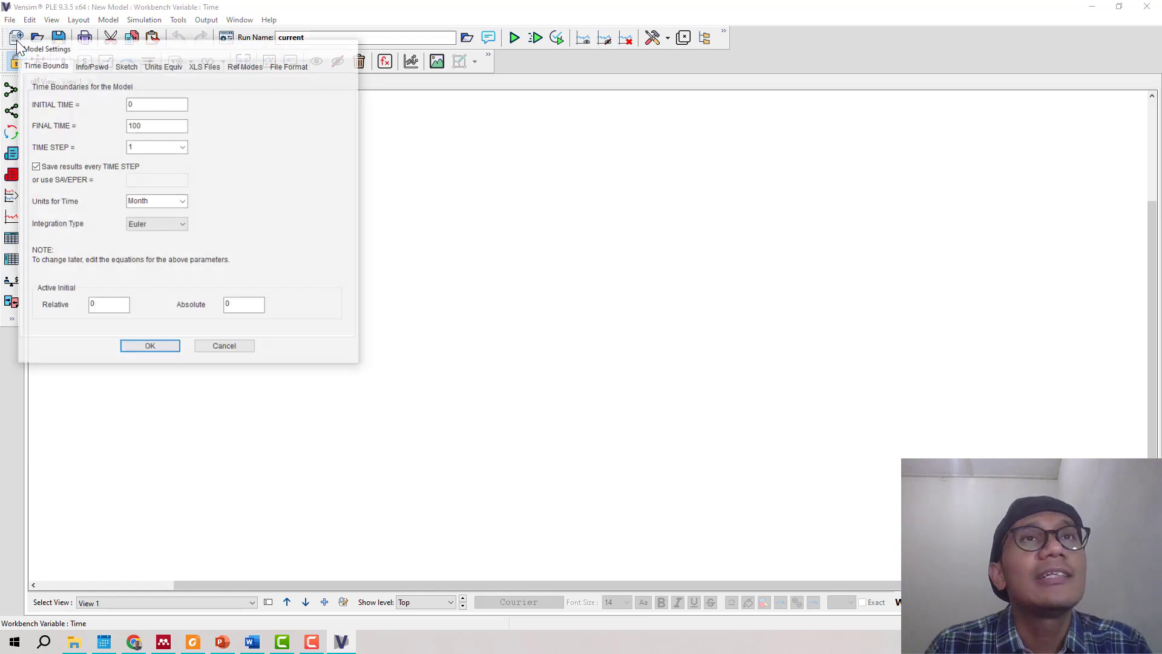
{"action": "left_click", "coordinate": [225, 344]}
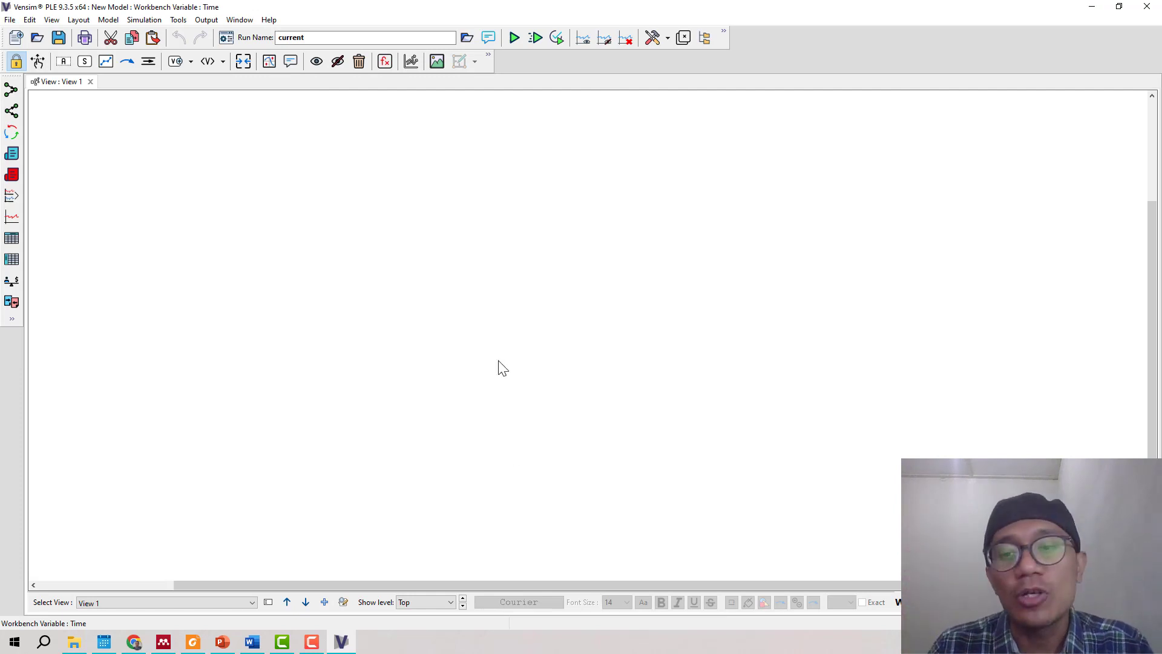
{"action": "left_click", "coordinate": [9, 43]}
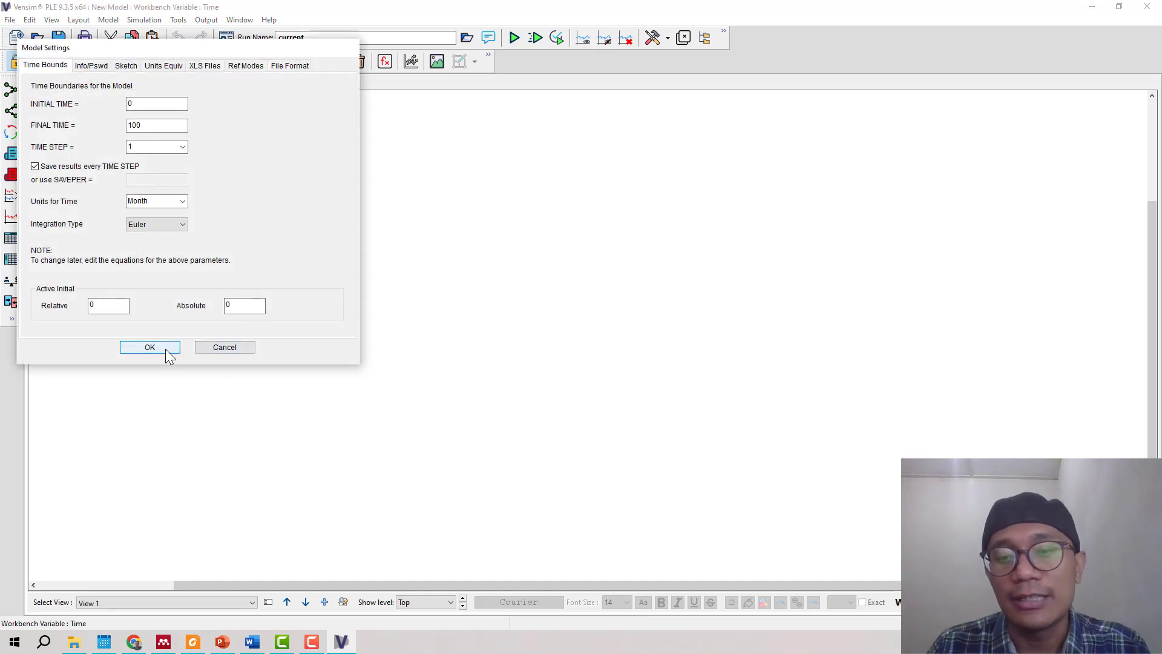
{"action": "left_click", "coordinate": [166, 349]}
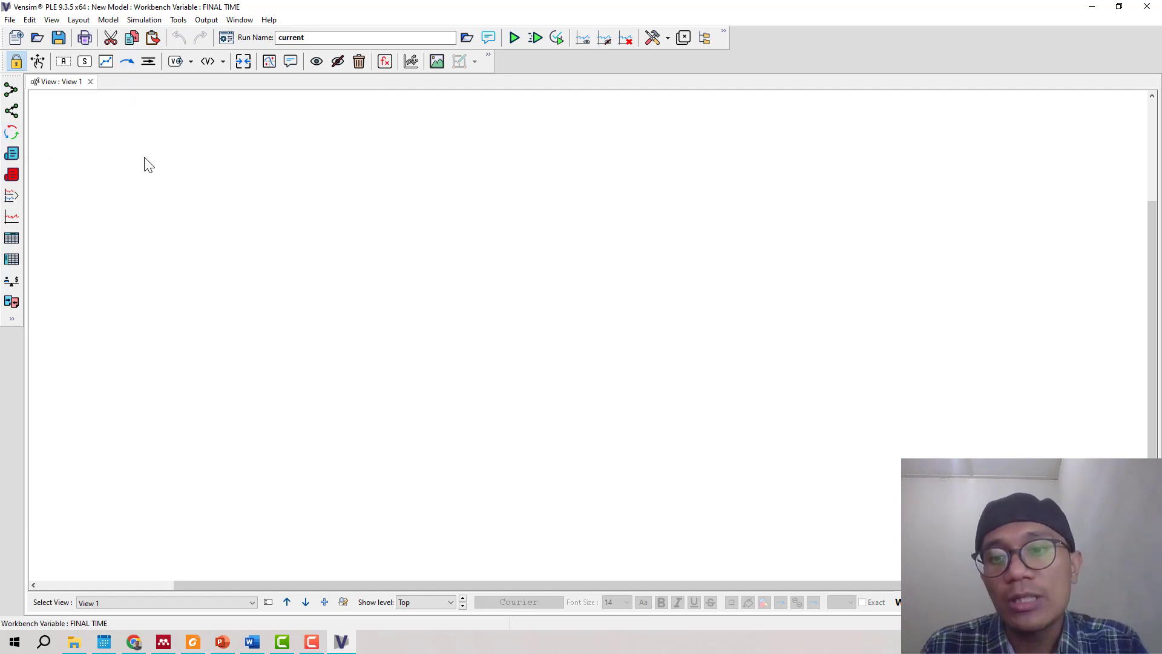
- Add an auxiliary variable named "jumlah pasien" to the empty sketch
{"action": "left_click", "coordinate": [66, 65]}
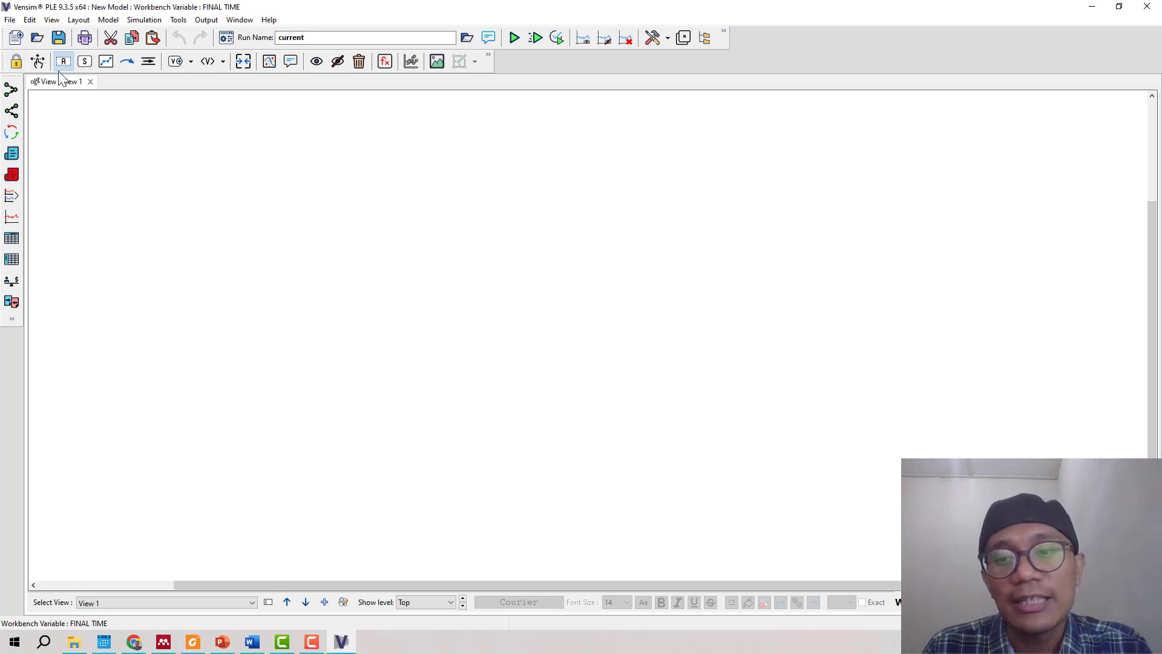
{"action": "left_click", "coordinate": [357, 284]}
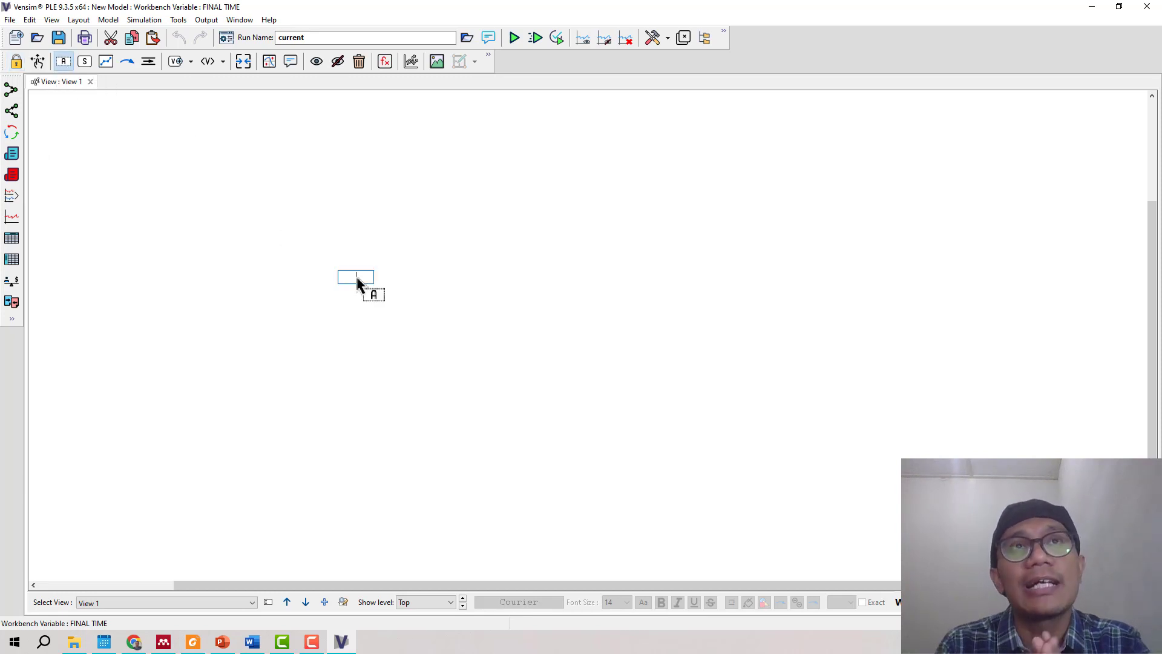
{"action": "type", "text": "ju"}
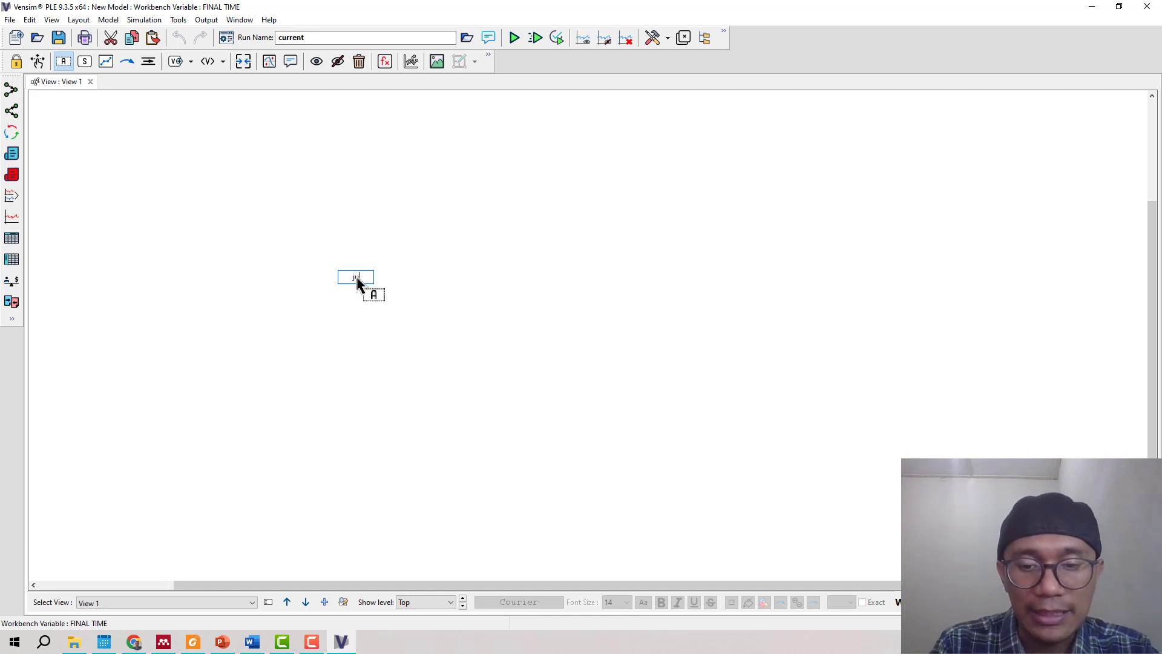
{"action": "type", "text": "mlah pasien"}
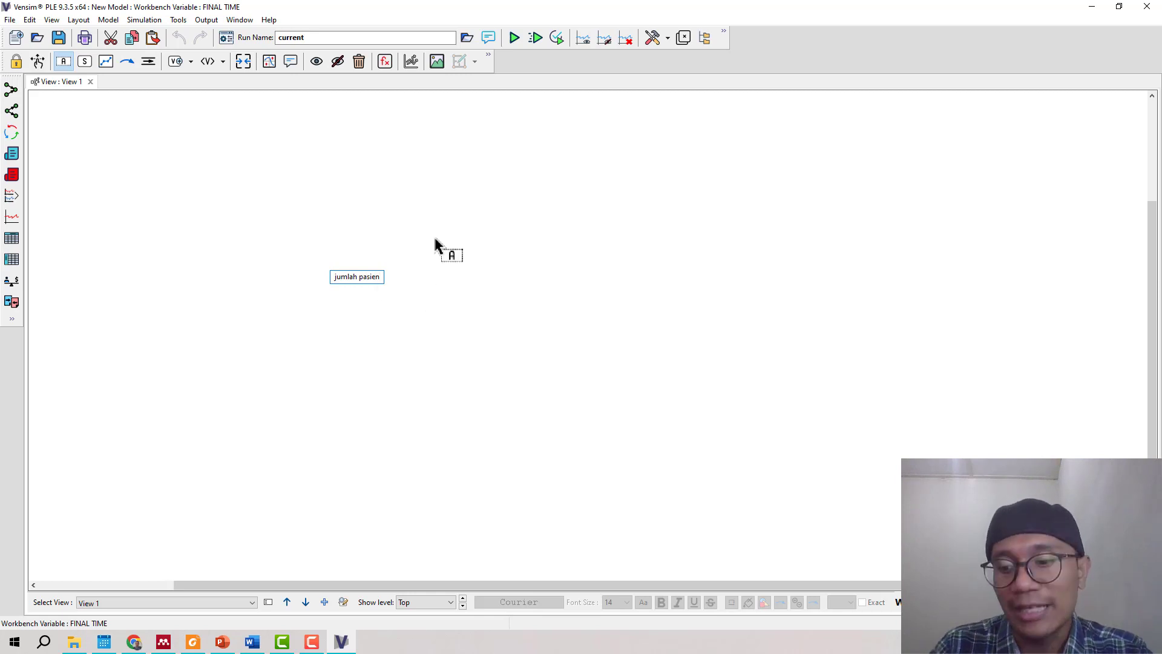
{"action": "key", "text": "Return"}
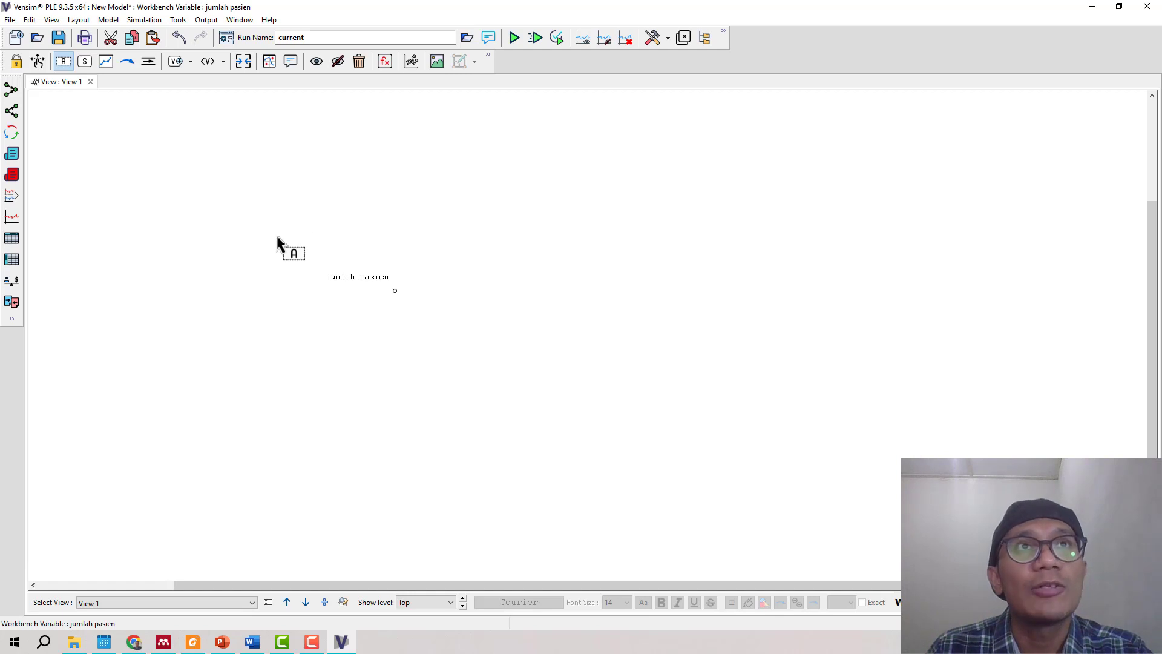
- Add a variable named "Lingkungan yang tidak sehat" below and to the left of jumlah pasien
{"action": "left_click", "coordinate": [267, 321]}
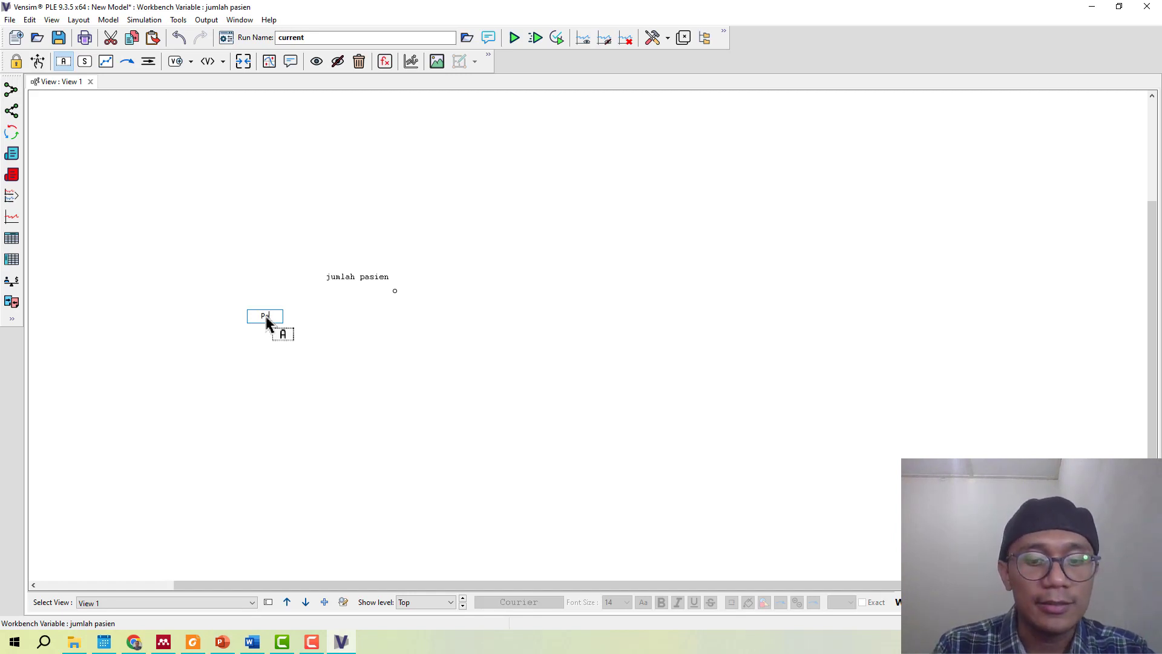
{"action": "type", "text": "Penyakit lingking"}
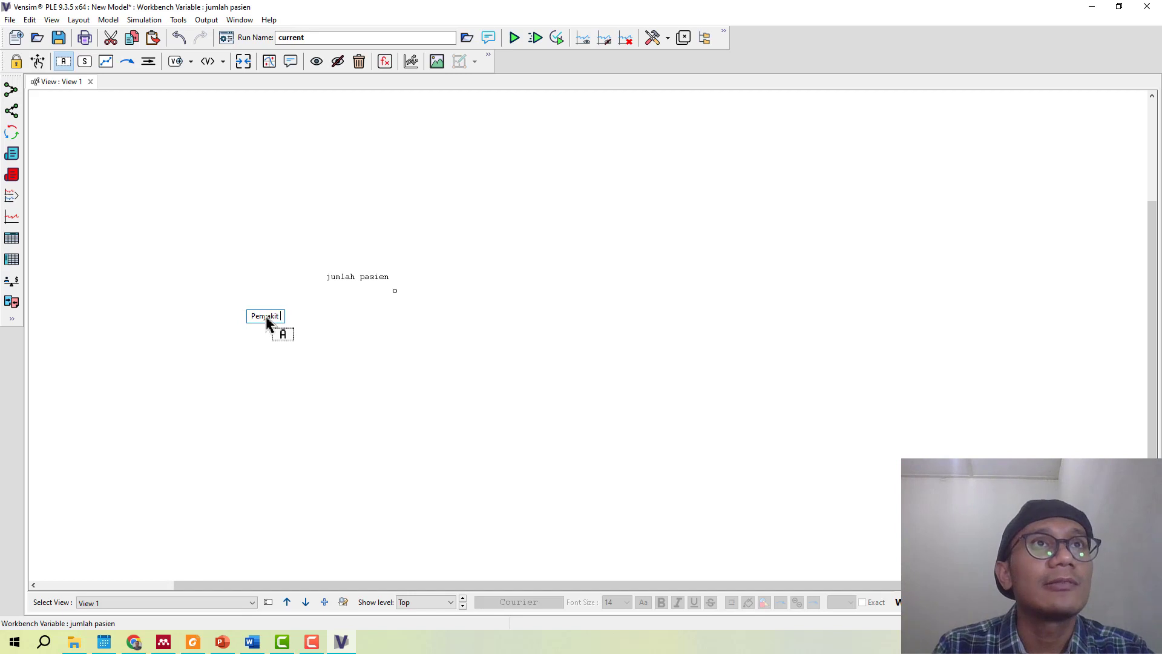
{"action": "key", "text": "BackSpace"}
{"action": "key", "text": "BackSpace"}
{"action": "key", "text": "BackSpace"}
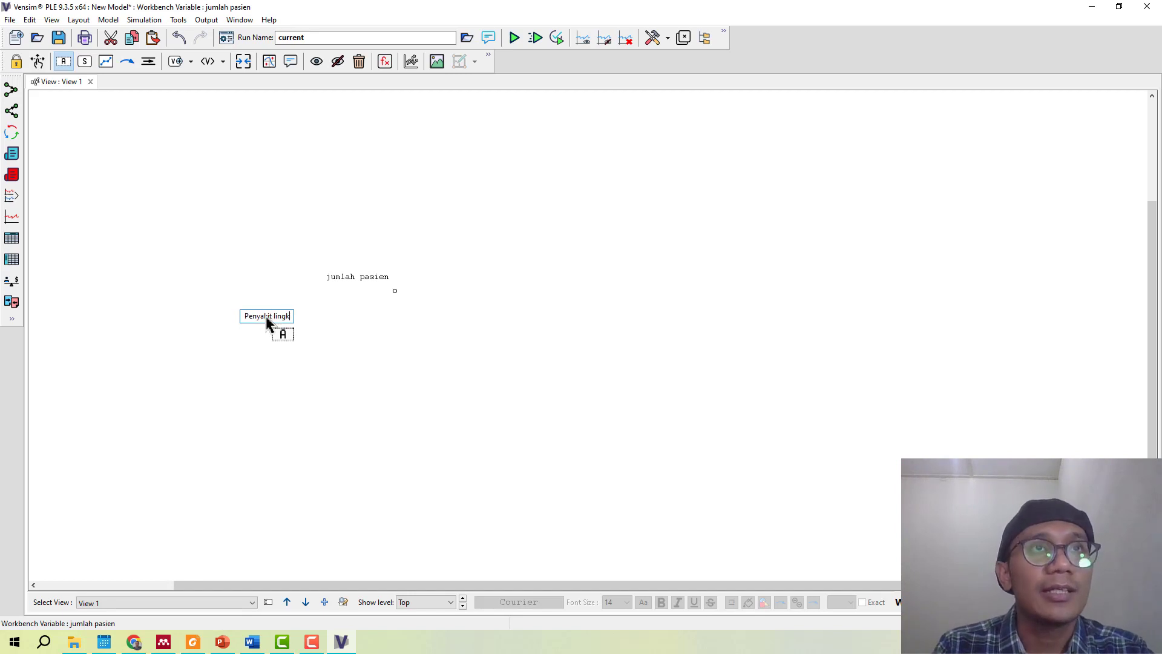
{"action": "key", "text": "ctrl+a"}
{"action": "type", "text": "Lingku"}
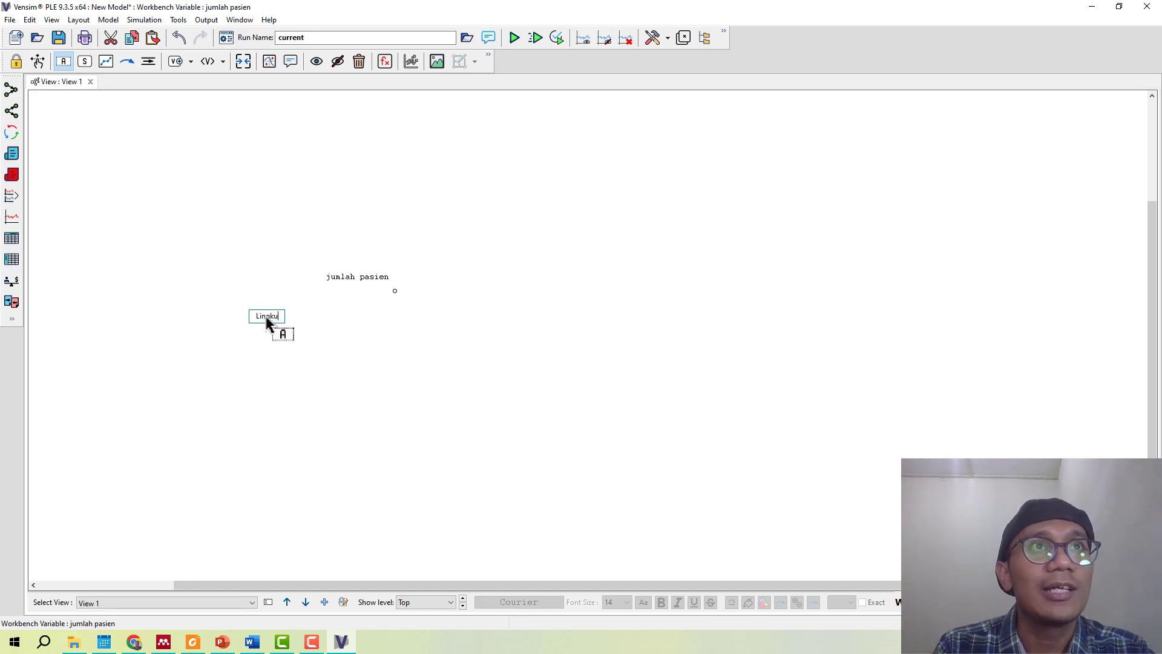
{"action": "type", "text": "ngan yang tida"}
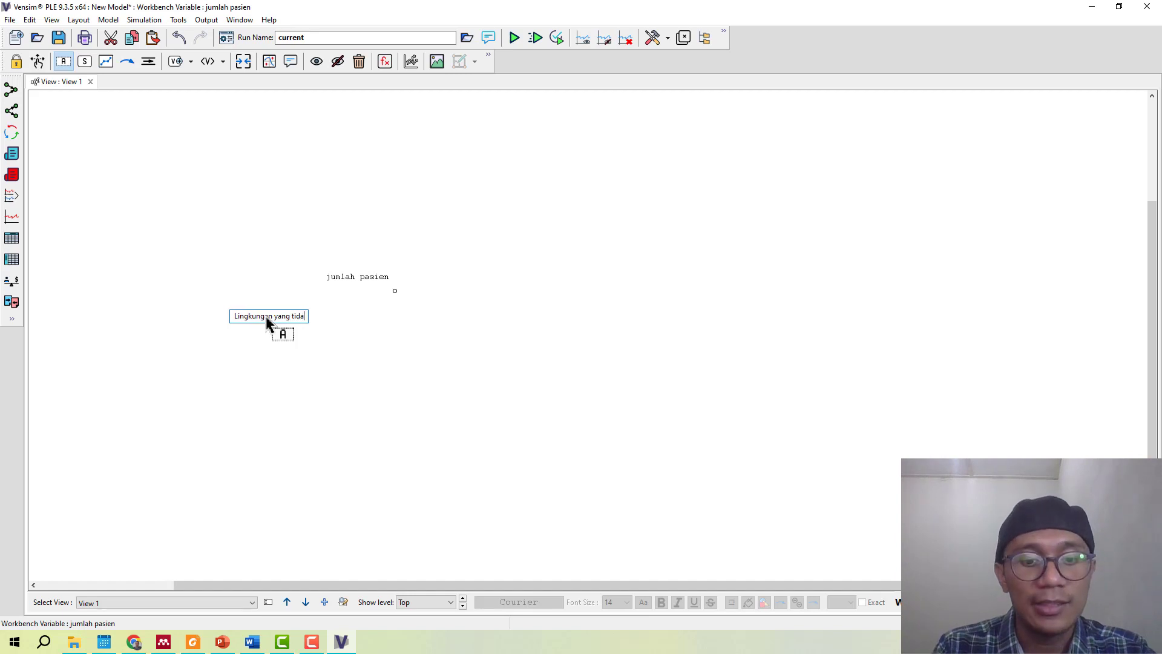
{"action": "type", "text": "k sehat"}
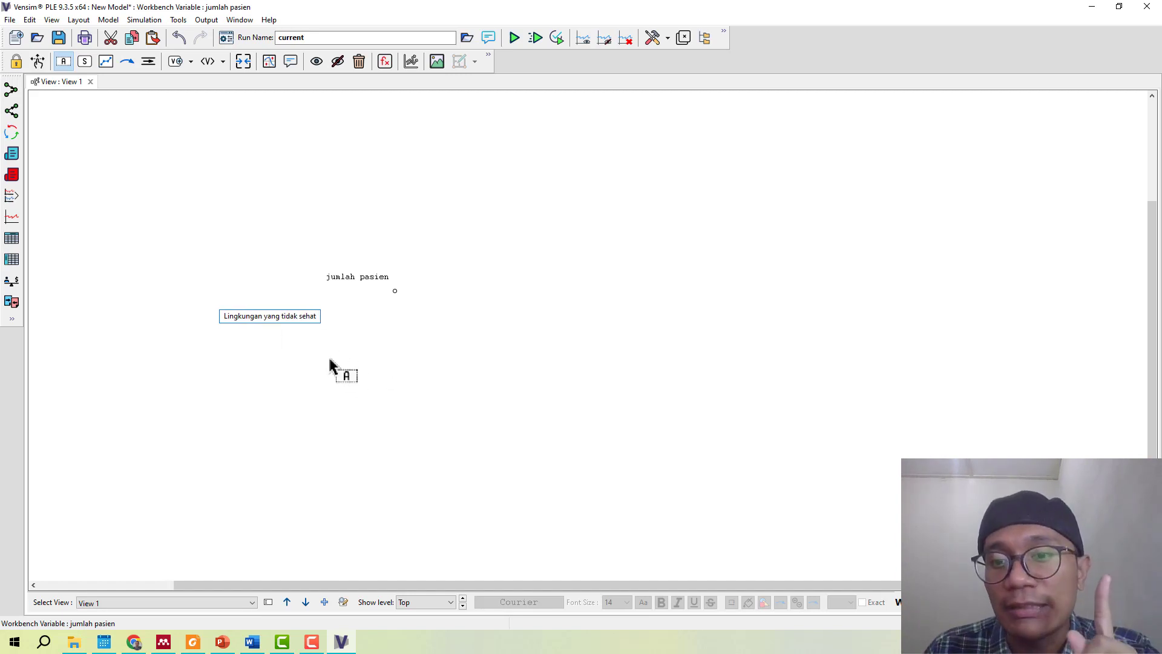
- Add a variable named "Tingkat kepenuhan RS" below jumlah pasien
{"action": "left_click", "coordinate": [370, 376]}
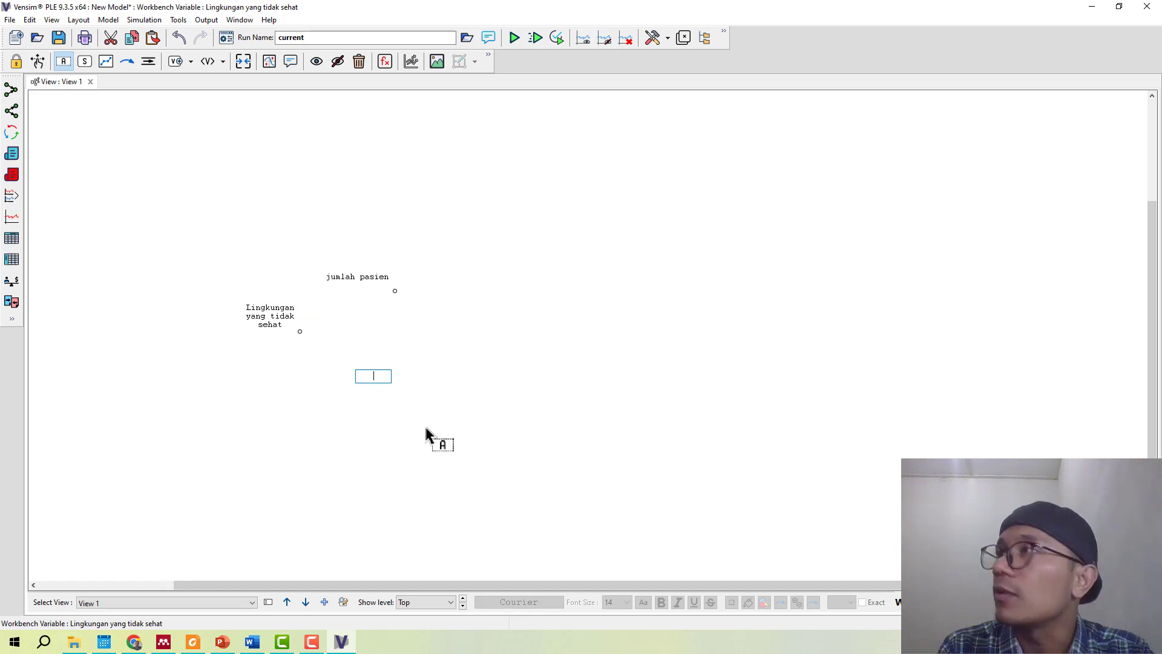
{"action": "type", "text": "Tingk"}
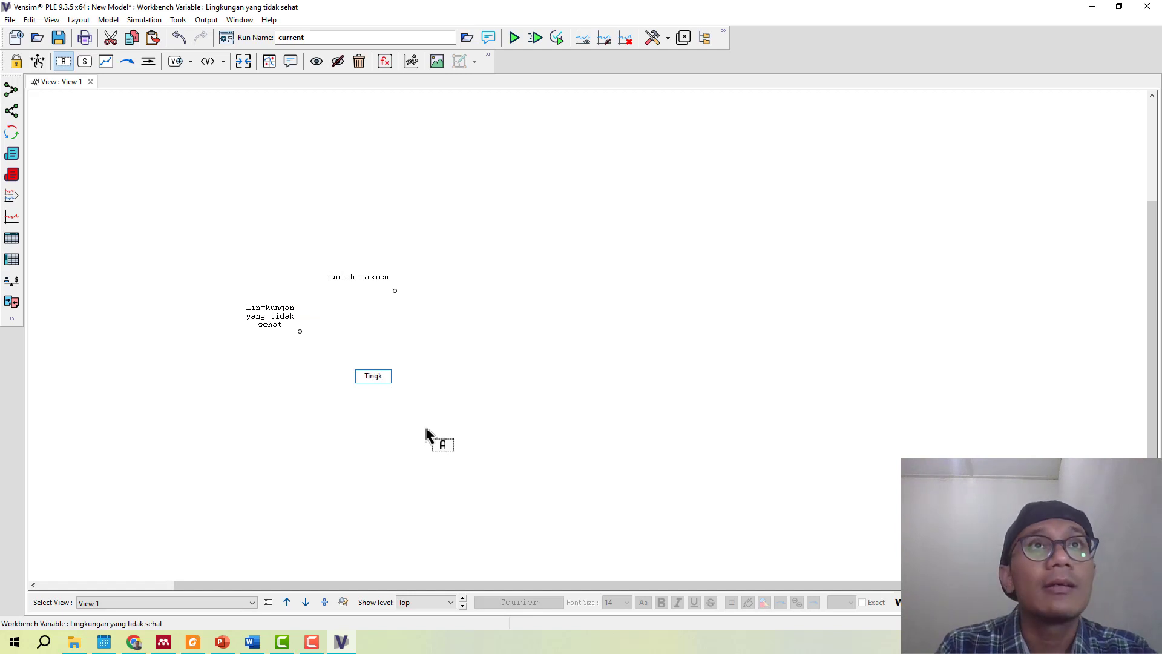
{"action": "type", "text": "at kepenuhan RS"}
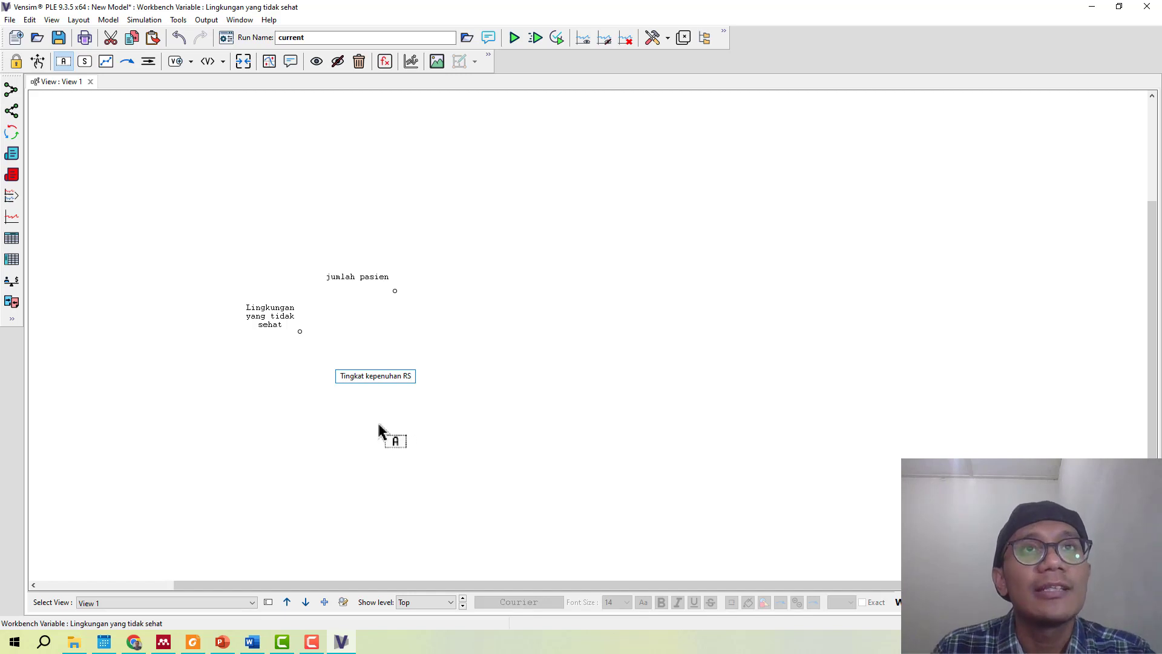
{"action": "key", "text": "Return"}
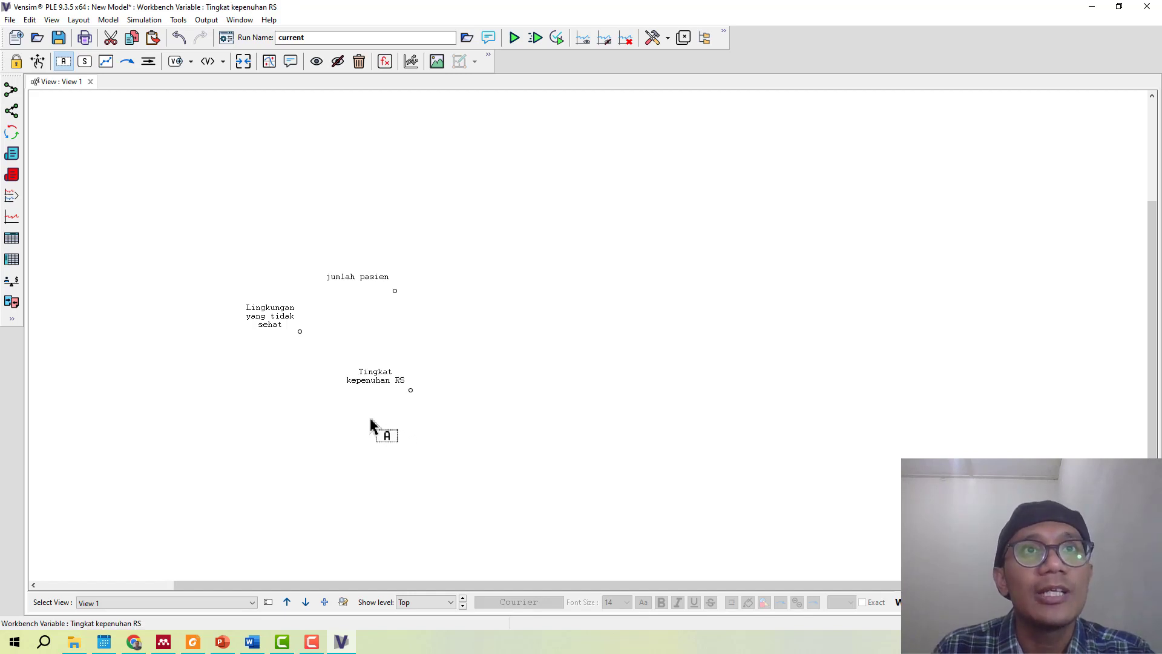
- Add a variable named "Keuntungan ekonomi RS" below Tingkat kepenuhan RS and decline saving the sketch for automated backup
{"action": "left_click", "coordinate": [370, 419]}
{"action": "type", "text": "Keuntun"}
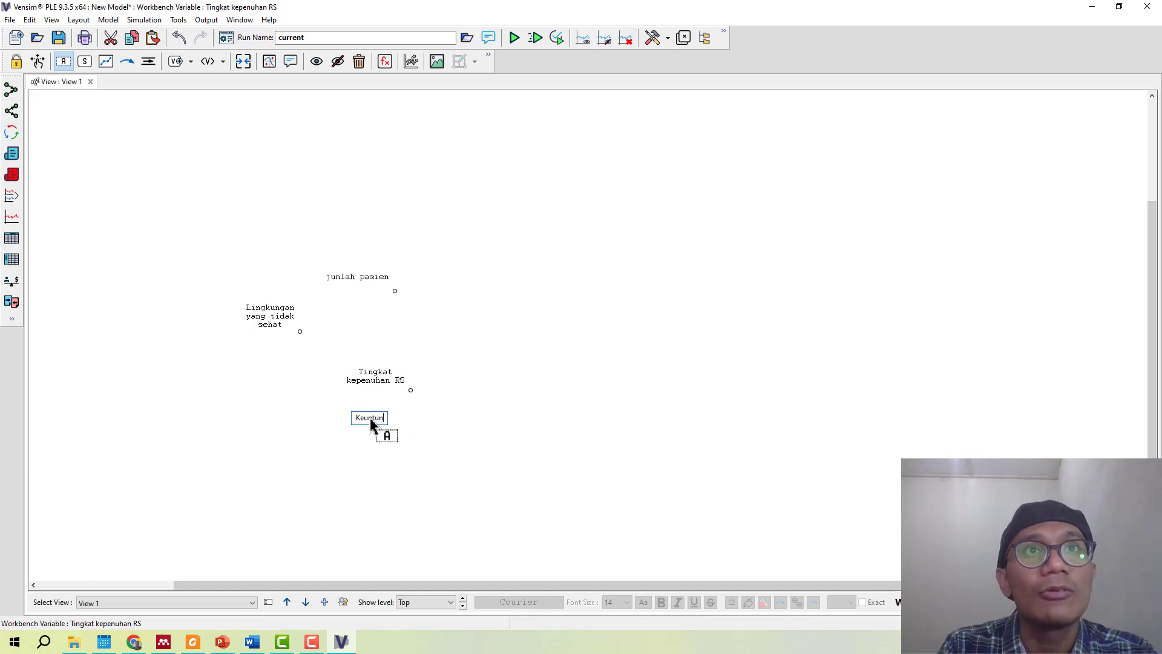
{"action": "type", "text": "gan ekonomi RS"}
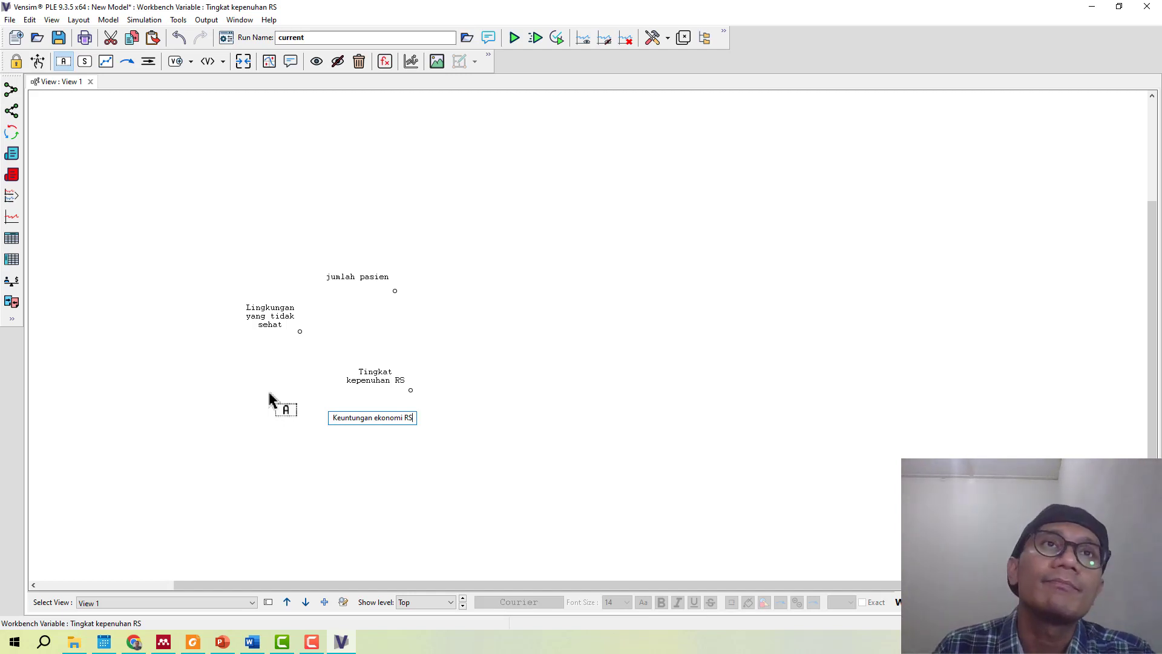
{"action": "key", "text": "Return"}
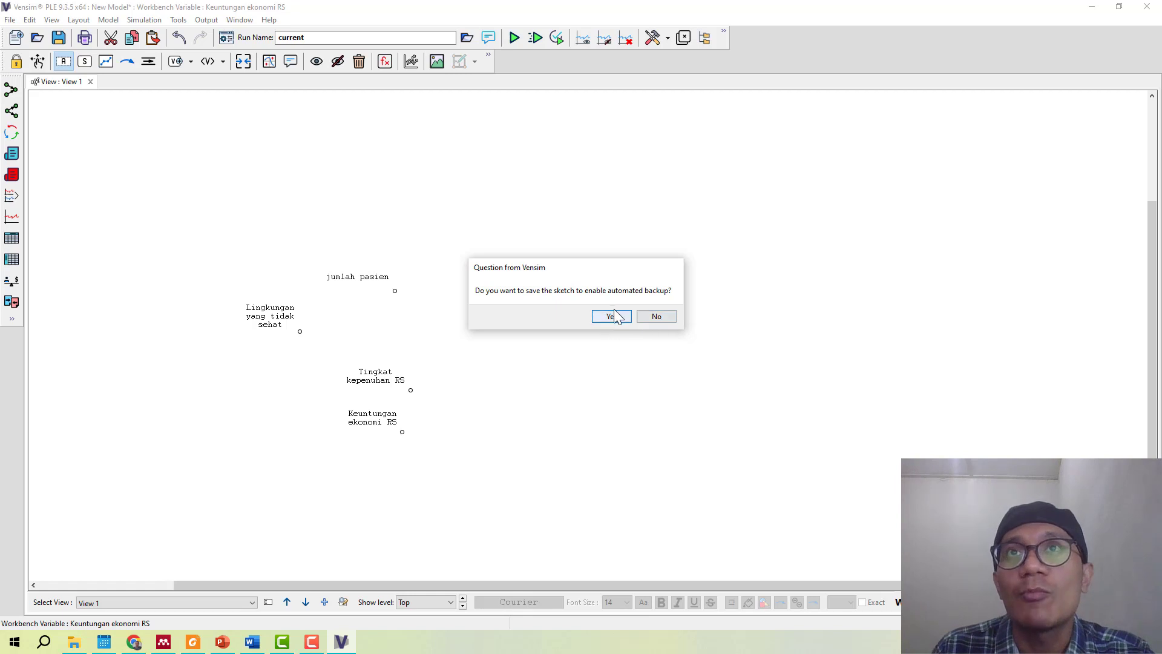
{"action": "left_click", "coordinate": [656, 316]}
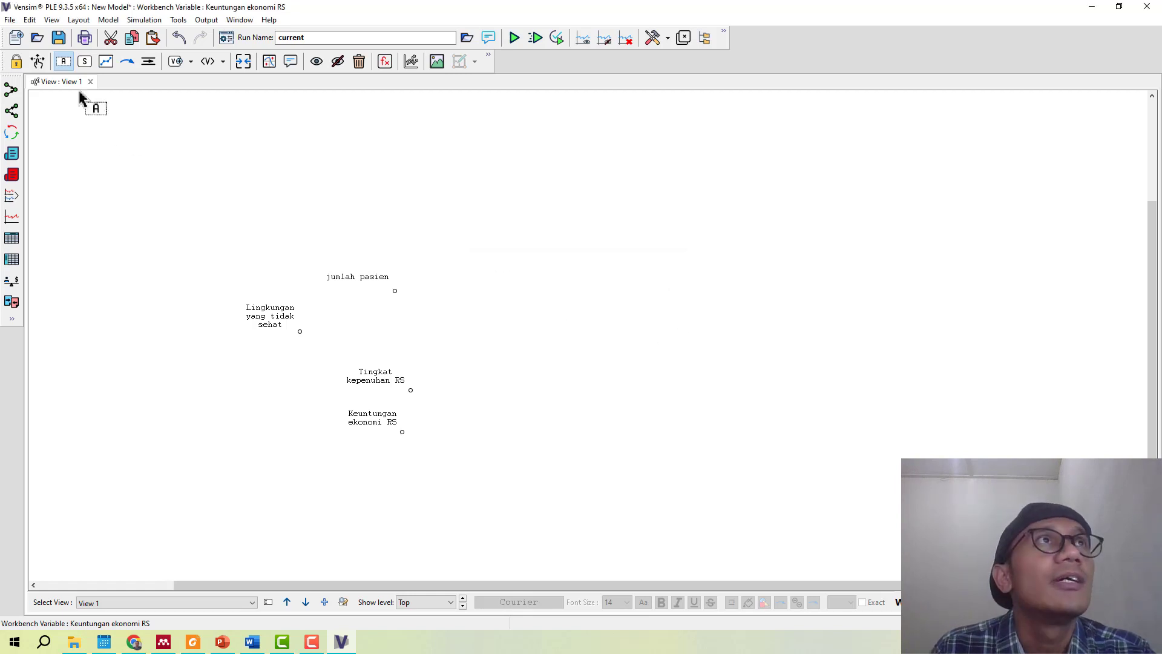
- Spread out the variables: shift jumlah pasien up, Tingkat kepenuhan RS to its lower right, and Keuntungan ekonomi RS further down and right
{"action": "left_click", "coordinate": [40, 65]}
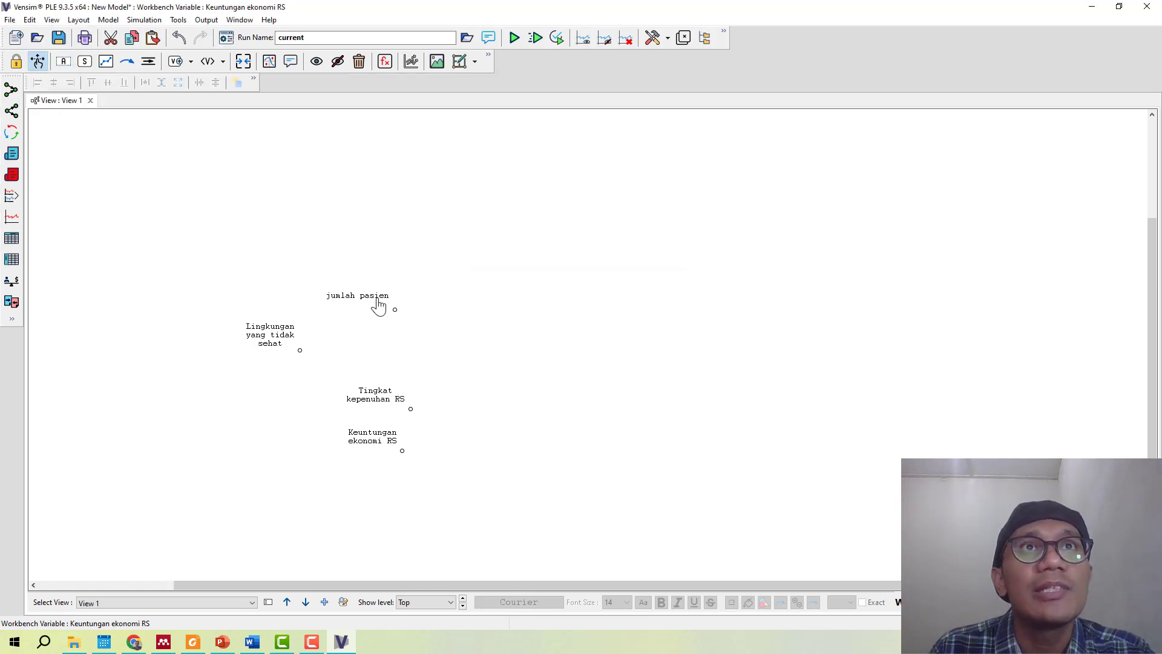
{"action": "left_click_drag", "start_coordinate": [377, 305], "coordinate": [403, 277]}
{"action": "left_click_drag", "start_coordinate": [399, 400], "coordinate": [515, 310]}
{"action": "left_click", "coordinate": [419, 280]}
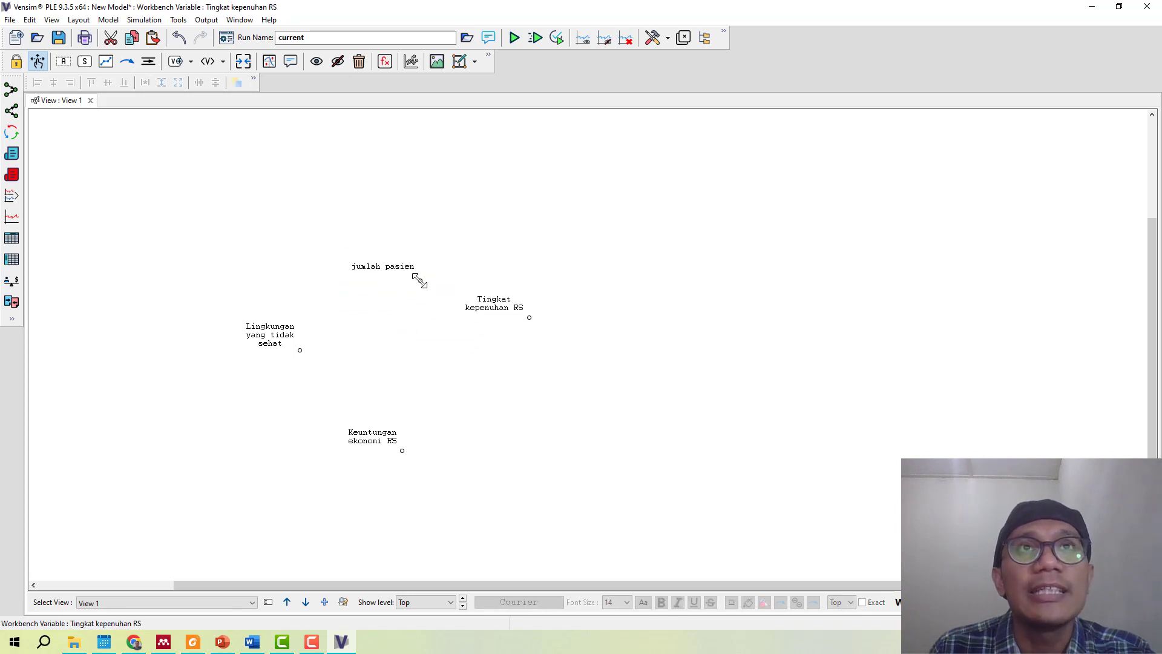
{"action": "mouse_move", "coordinate": [419, 281]}
{"action": "left_mouse_down"}
{"action": "mouse_move", "coordinate": [409, 315]}
{"action": "mouse_move", "coordinate": [378, 304]}
{"action": "mouse_move", "coordinate": [397, 275]}
{"action": "mouse_move", "coordinate": [428, 277]}
{"action": "mouse_move", "coordinate": [377, 297]}
{"action": "mouse_move", "coordinate": [419, 290]}
{"action": "left_mouse_up"}
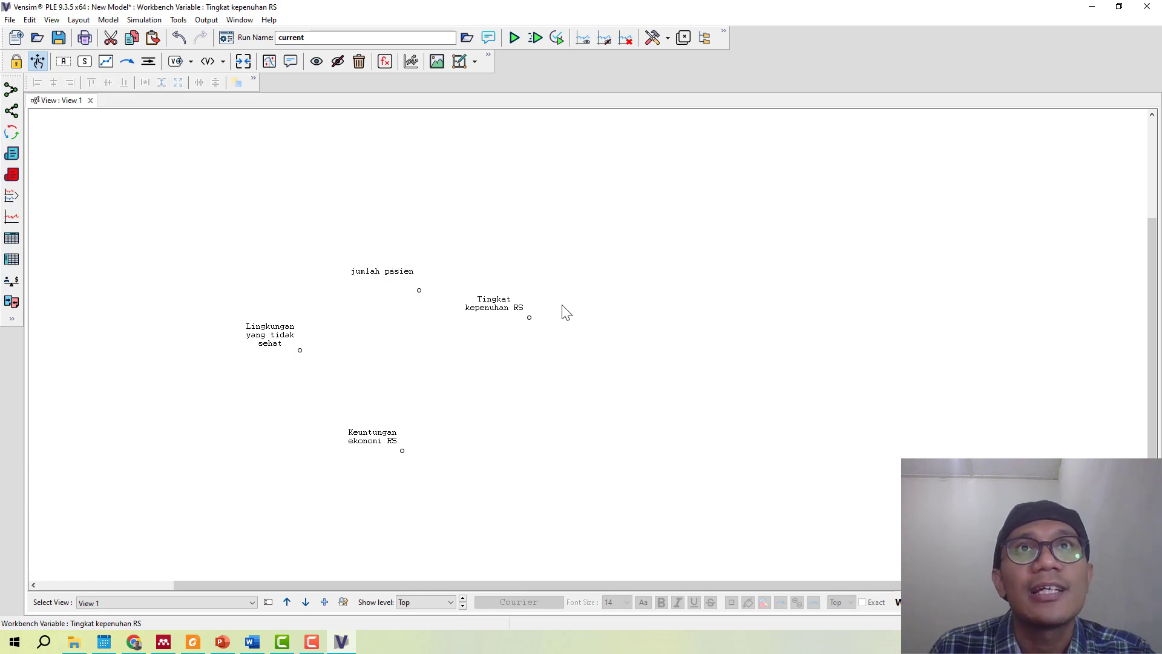
{"action": "mouse_move", "coordinate": [527, 317]}
{"action": "left_mouse_down"}
{"action": "mouse_move", "coordinate": [571, 327]}
{"action": "mouse_move", "coordinate": [505, 324]}
{"action": "mouse_move", "coordinate": [538, 327]}
{"action": "mouse_move", "coordinate": [537, 316]}
{"action": "left_mouse_up"}
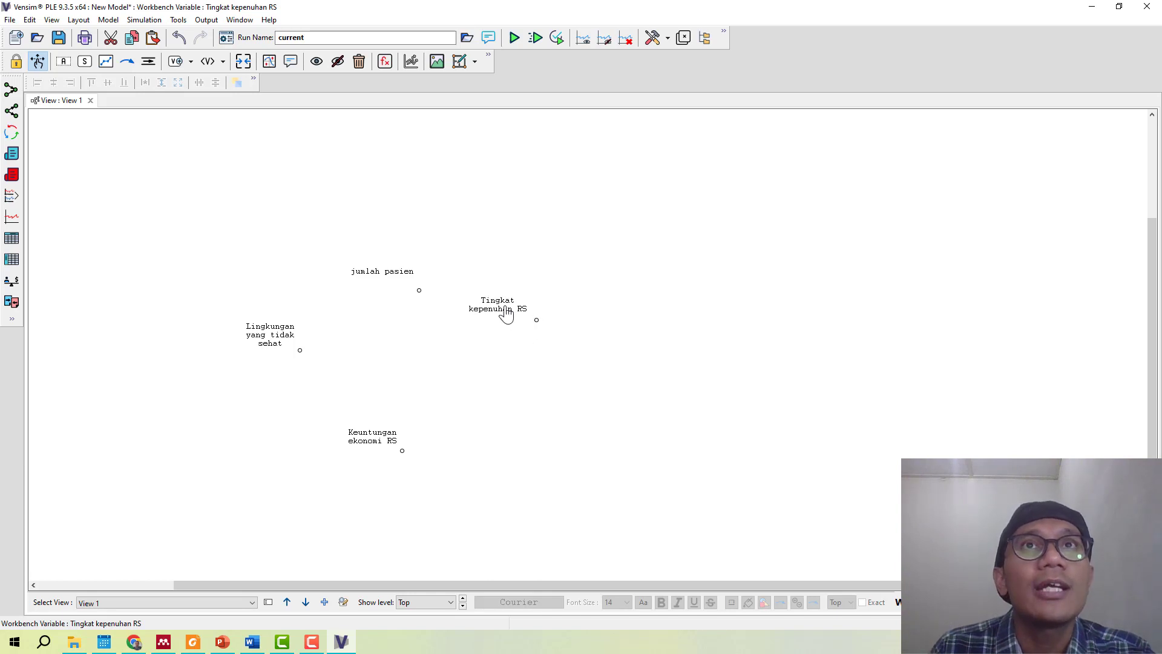
{"action": "left_click", "coordinate": [522, 325]}
{"action": "left_click_drag", "start_coordinate": [389, 441], "coordinate": [636, 405]}
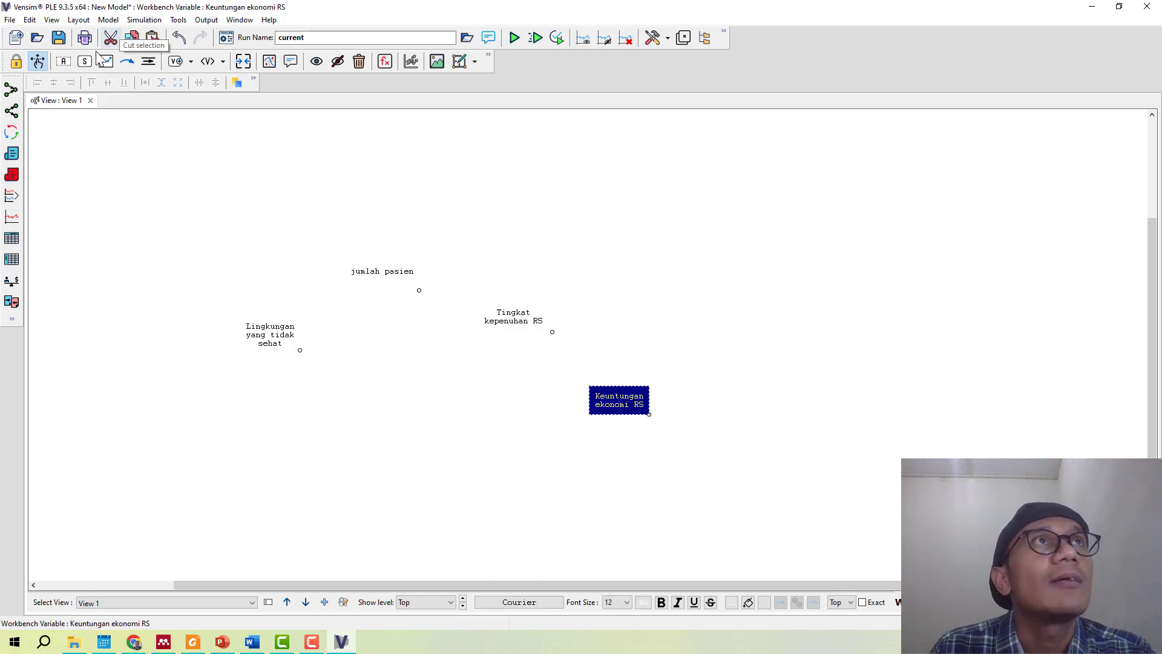
- Draw a causal arrow from Lingkungan yang tidak sehat to jumlah pasien and bend it into an upward curve
{"action": "left_click", "coordinate": [129, 63]}
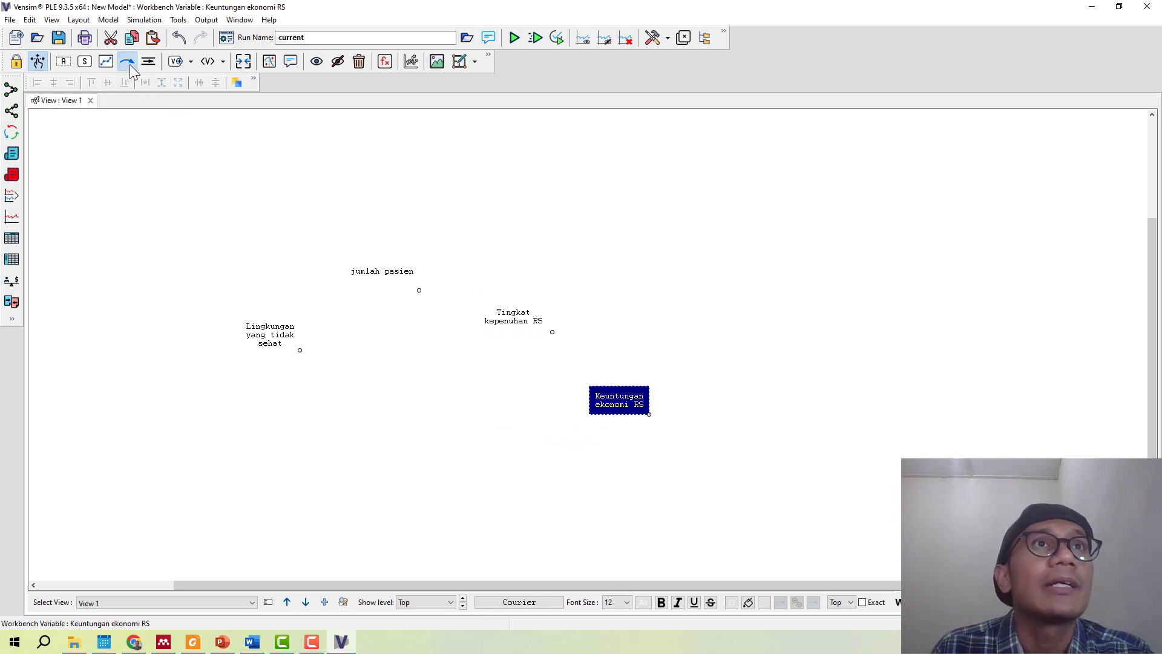
{"action": "left_click_drag", "start_coordinate": [273, 319], "coordinate": [391, 256]}
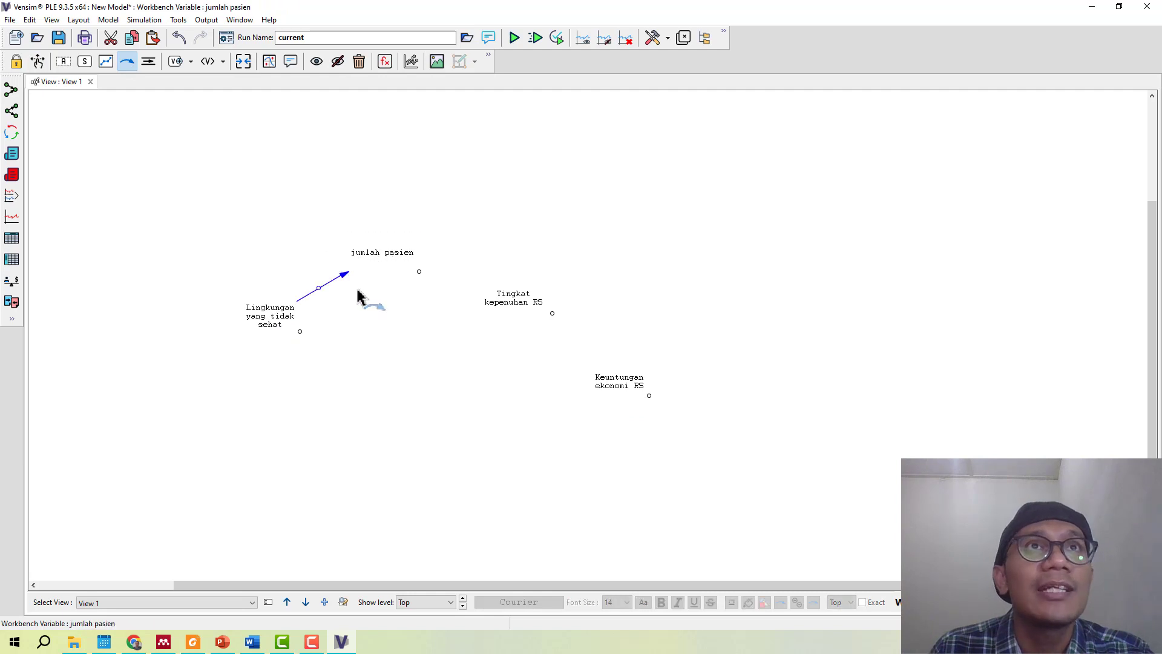
{"action": "left_click", "coordinate": [319, 289]}
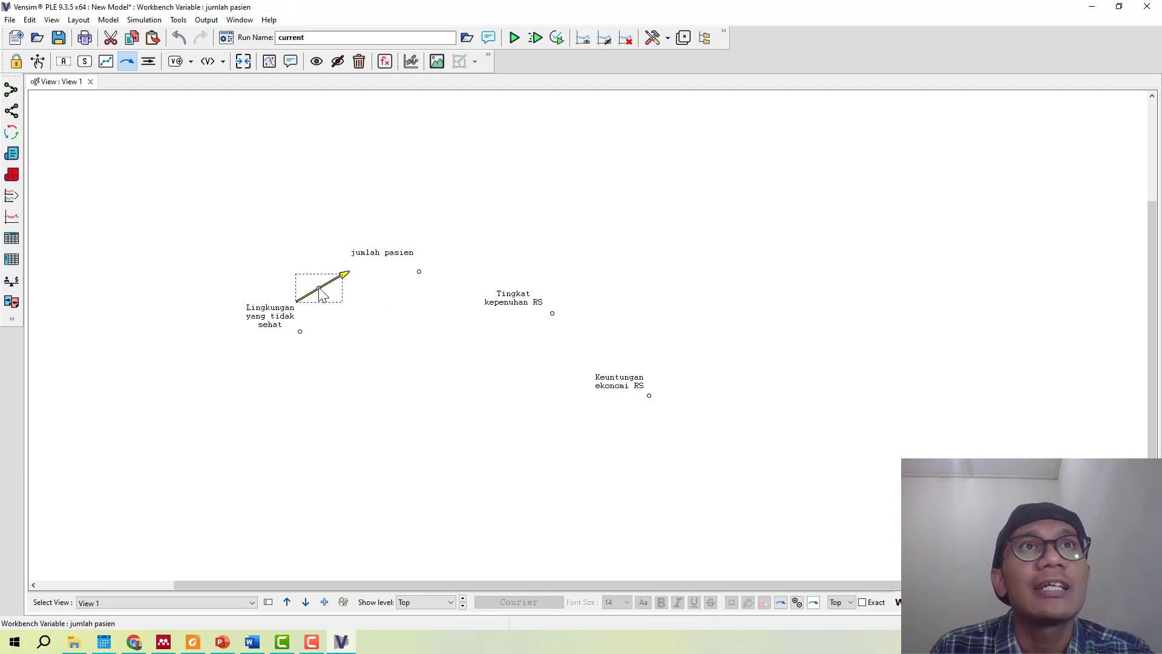
{"action": "left_click_drag", "start_coordinate": [315, 285], "coordinate": [307, 264]}
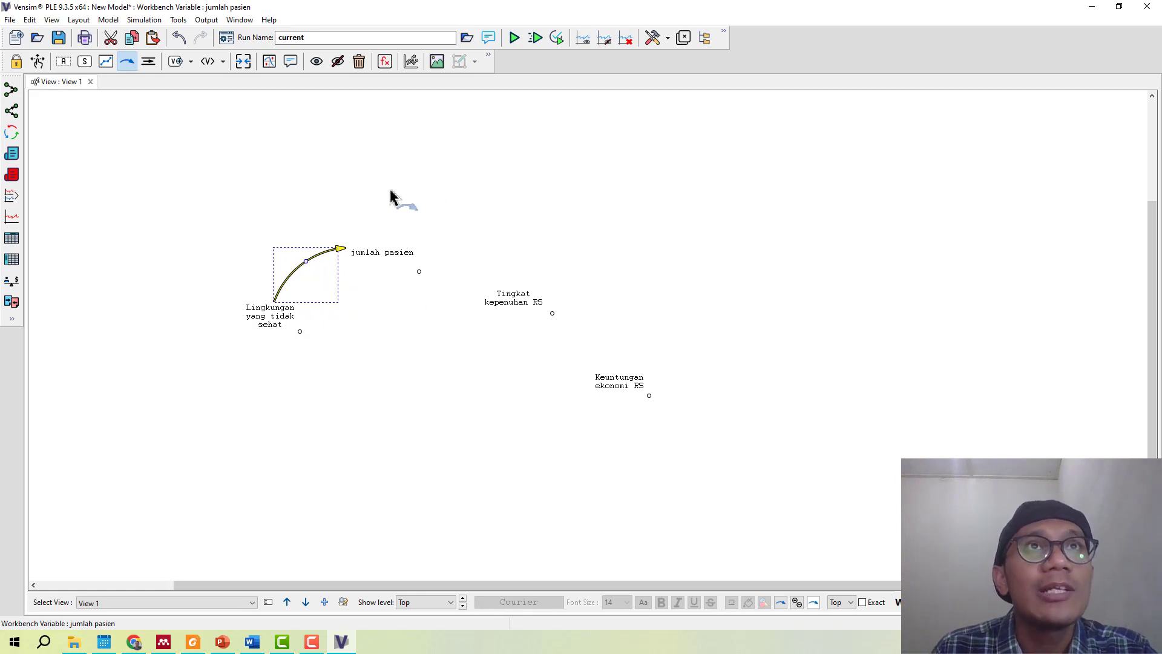
{"action": "left_click", "coordinate": [366, 217]}
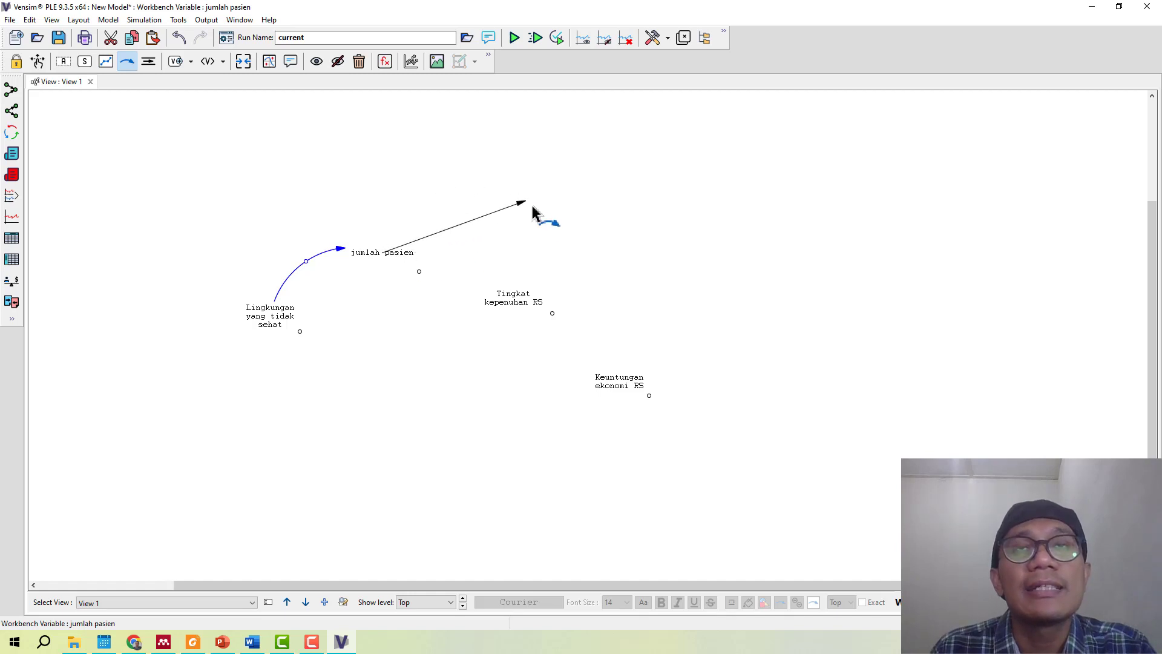
- Draw upward-curved causal arrows from jumlah pasien to Tingkat kepenuhan RS and from Tingkat kepenuhan RS to Keuntungan ekonomi RS
{"action": "left_click", "coordinate": [527, 305]}
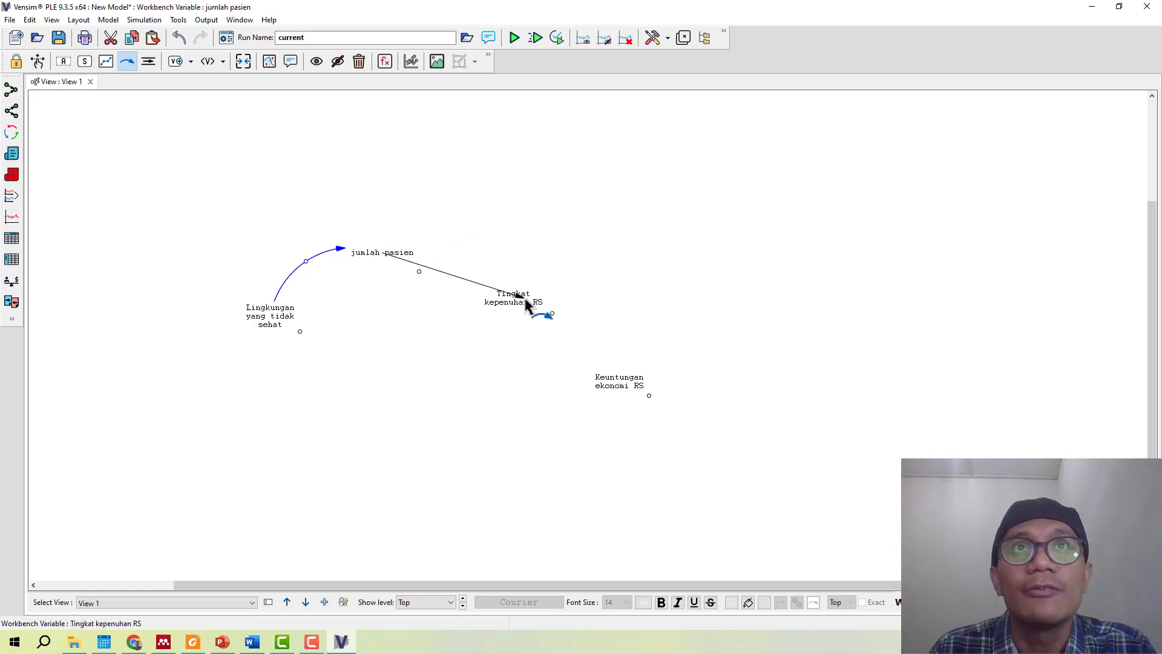
{"action": "left_click_drag", "start_coordinate": [443, 274], "coordinate": [479, 260]}
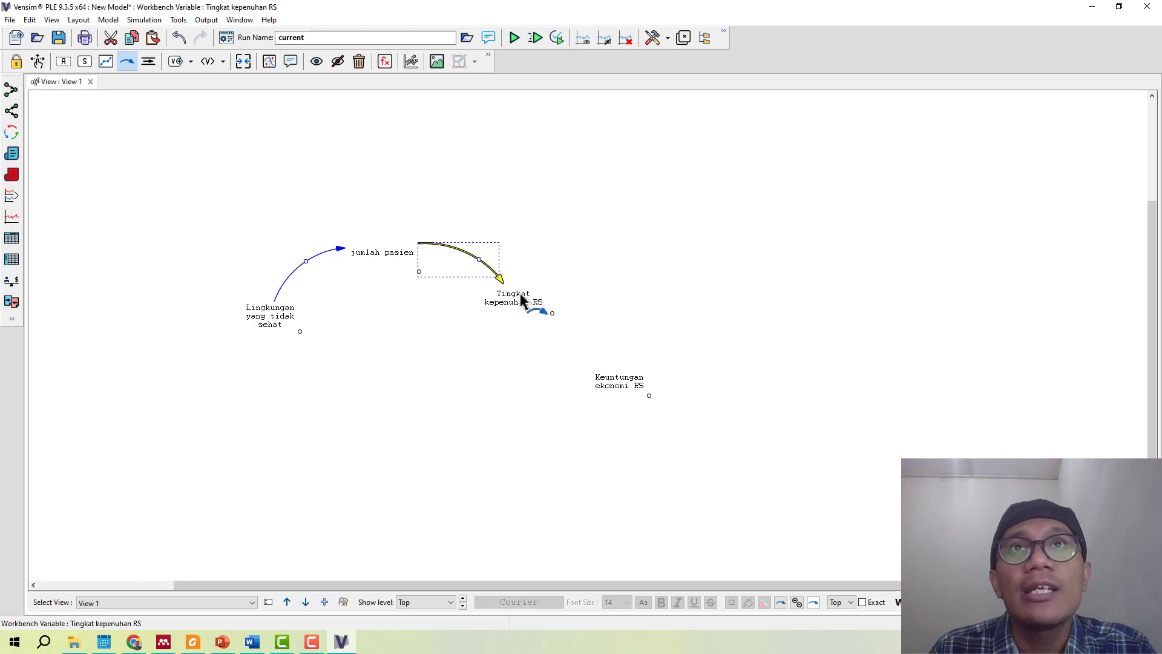
{"action": "left_click", "coordinate": [524, 305]}
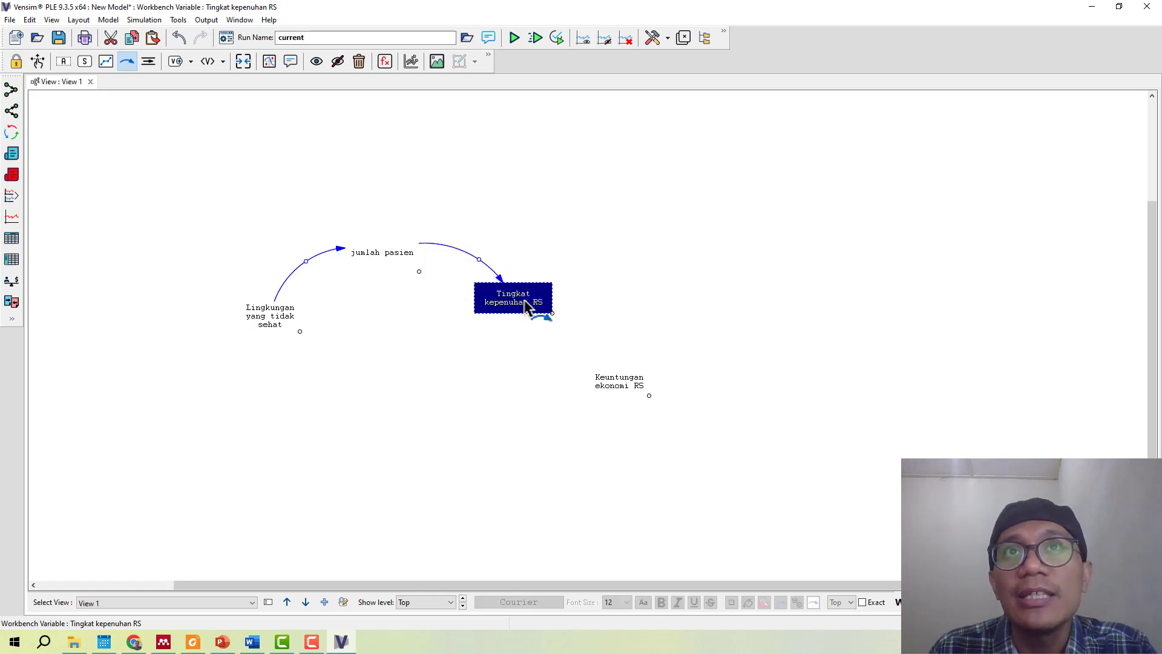
{"action": "left_click", "coordinate": [622, 383]}
{"action": "left_click_drag", "start_coordinate": [563, 338], "coordinate": [593, 315]}
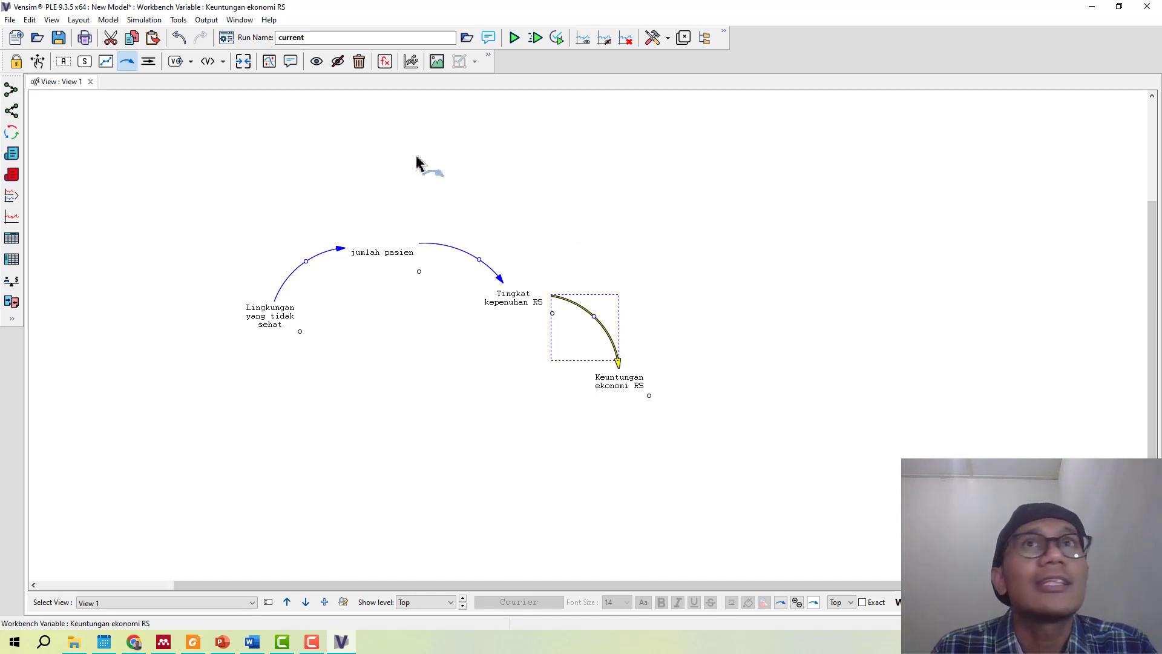
{"action": "left_click", "coordinate": [533, 233]}
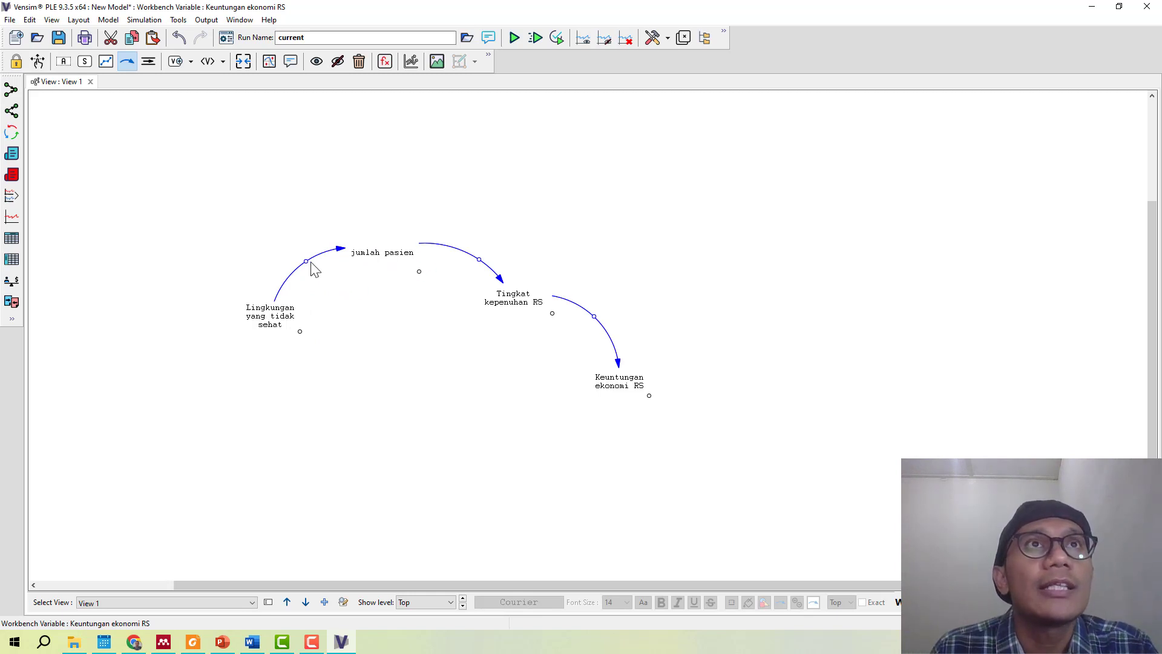
{"action": "right_click", "coordinate": [338, 248]}
{"action": "left_click_drag", "start_coordinate": [0, 206], "coordinate": [524, 125]}
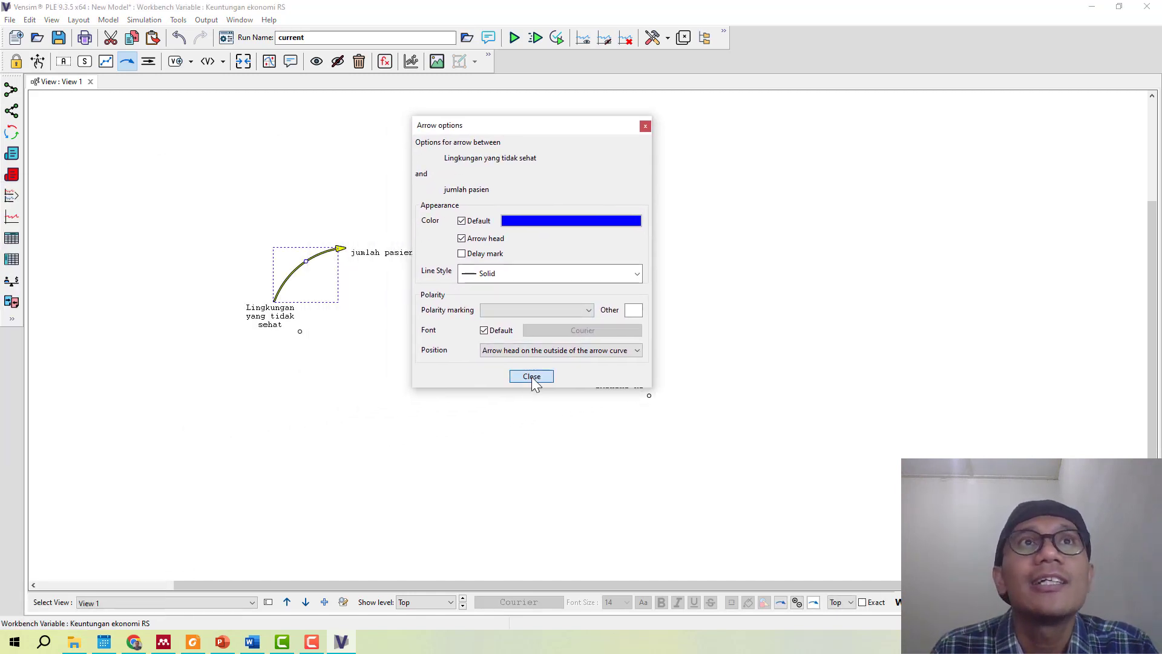
{"action": "left_click", "coordinate": [531, 376]}
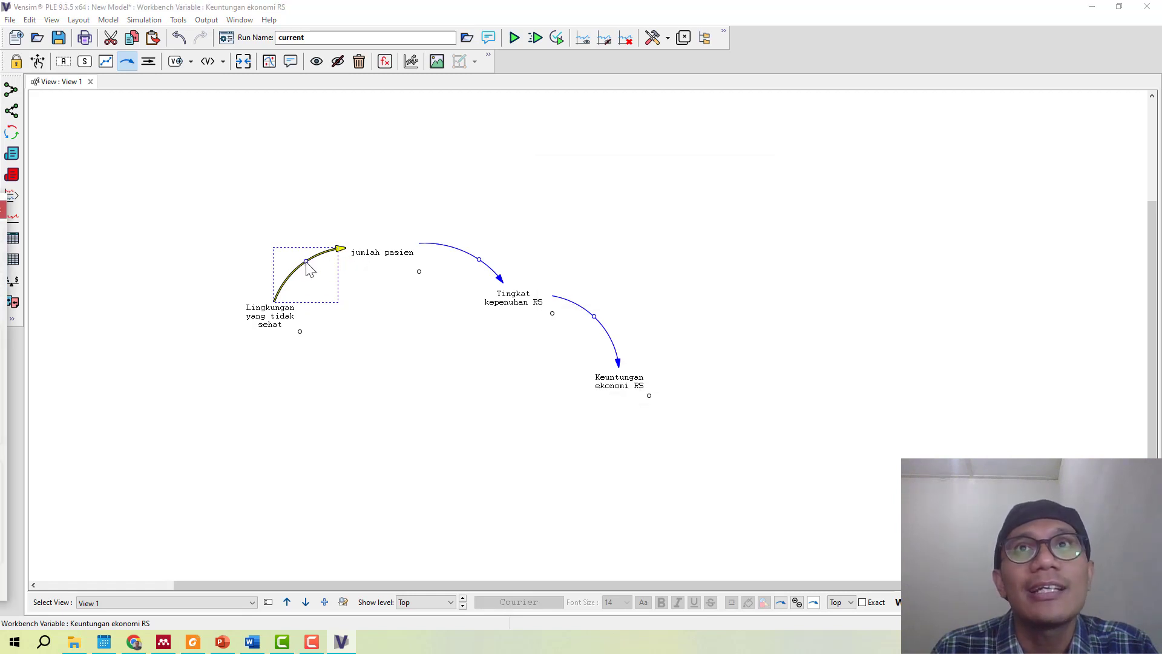
- Replace the default colour of the arrow from Lingkungan yang tidak sehat to jumlah pasien with bright green
{"action": "right_click", "coordinate": [306, 261]}
{"action": "left_click_drag", "start_coordinate": [308, 187], "coordinate": [804, 148]}
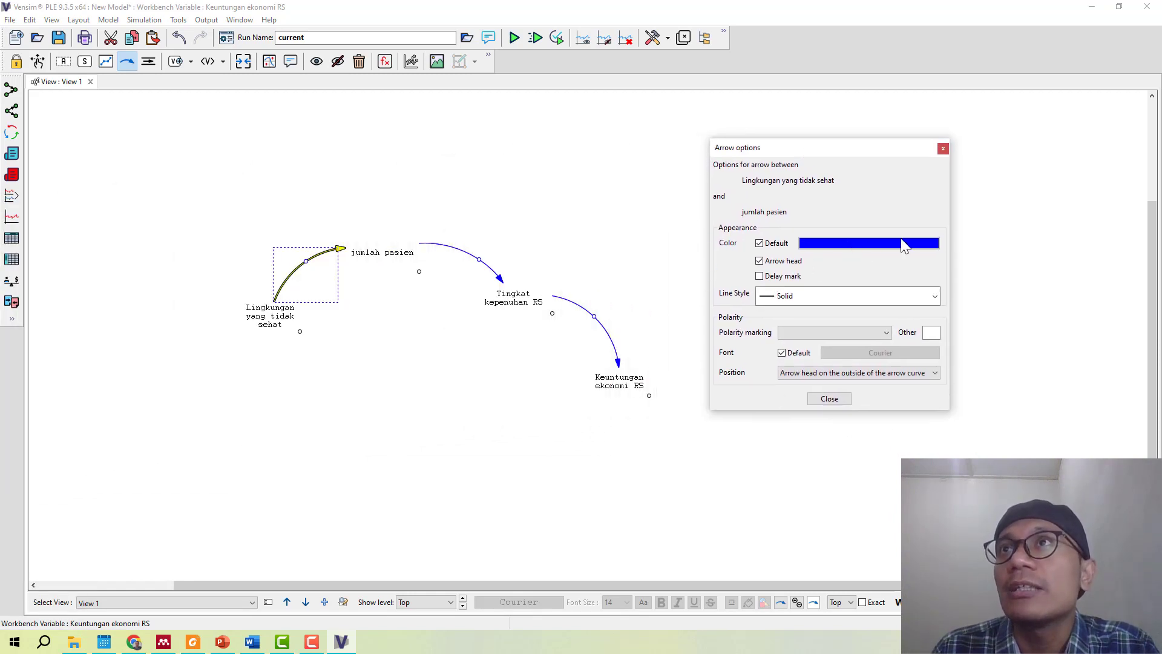
{"action": "left_click", "coordinate": [759, 243]}
{"action": "left_click", "coordinate": [880, 245]}
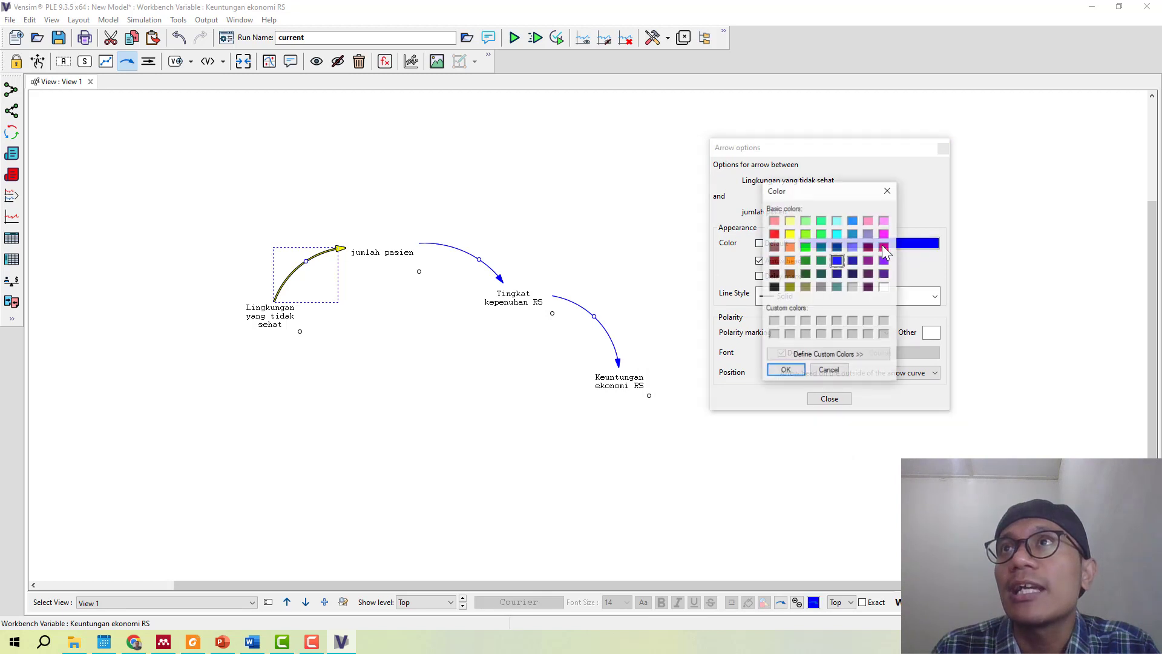
{"action": "left_click", "coordinate": [821, 221]}
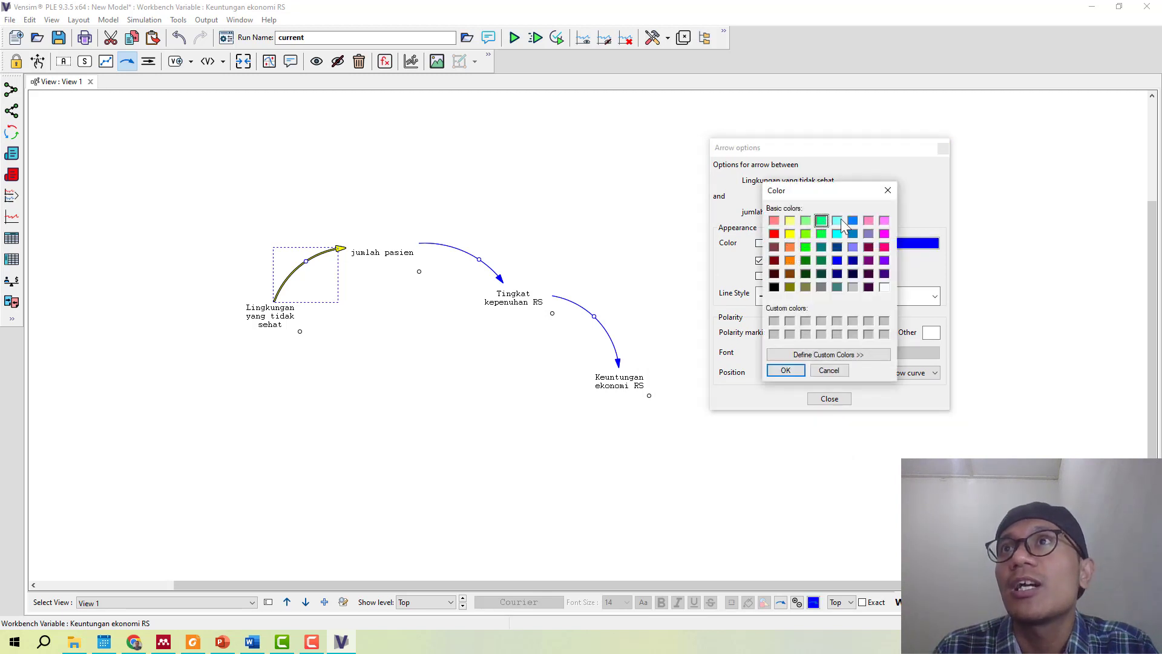
{"action": "left_click", "coordinate": [786, 370]}
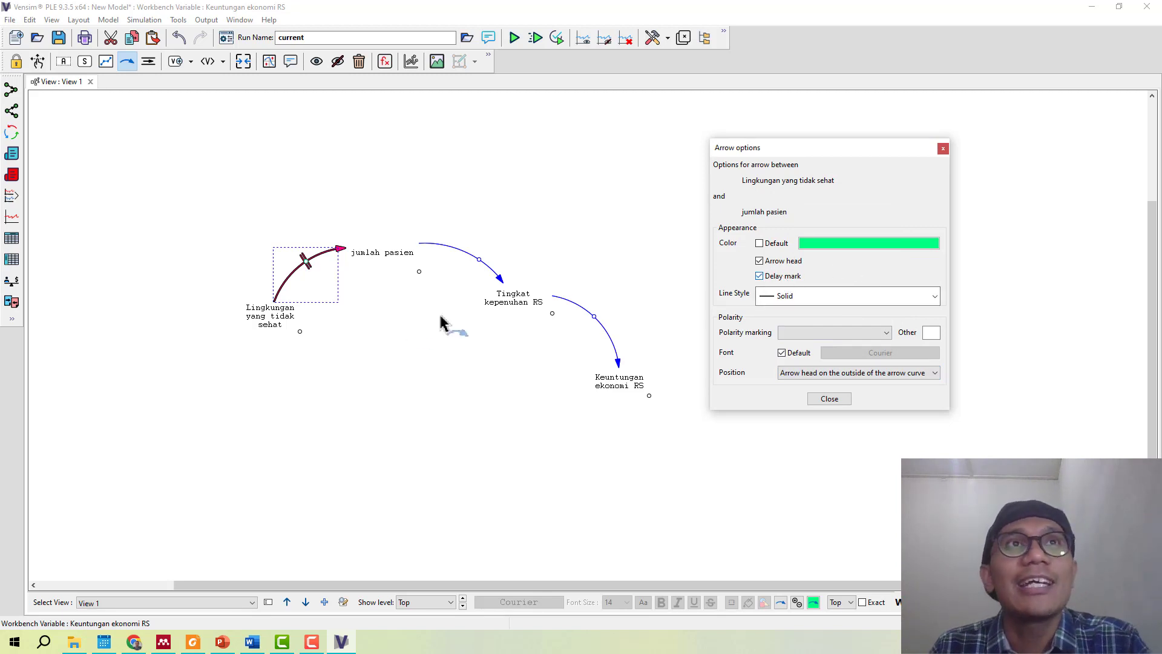
- Clear the green arrow's delay mark, try the Dots line style and restore Solid
{"action": "left_click", "coordinate": [788, 277]}
{"action": "left_click", "coordinate": [790, 296]}
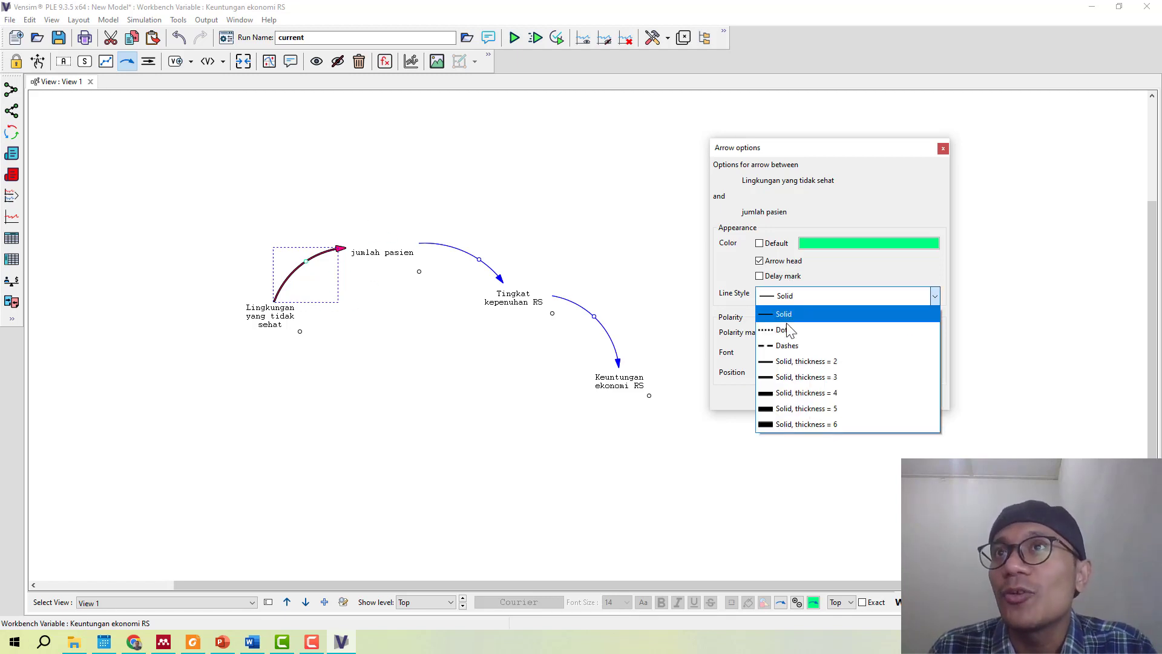
{"action": "left_click", "coordinate": [788, 329]}
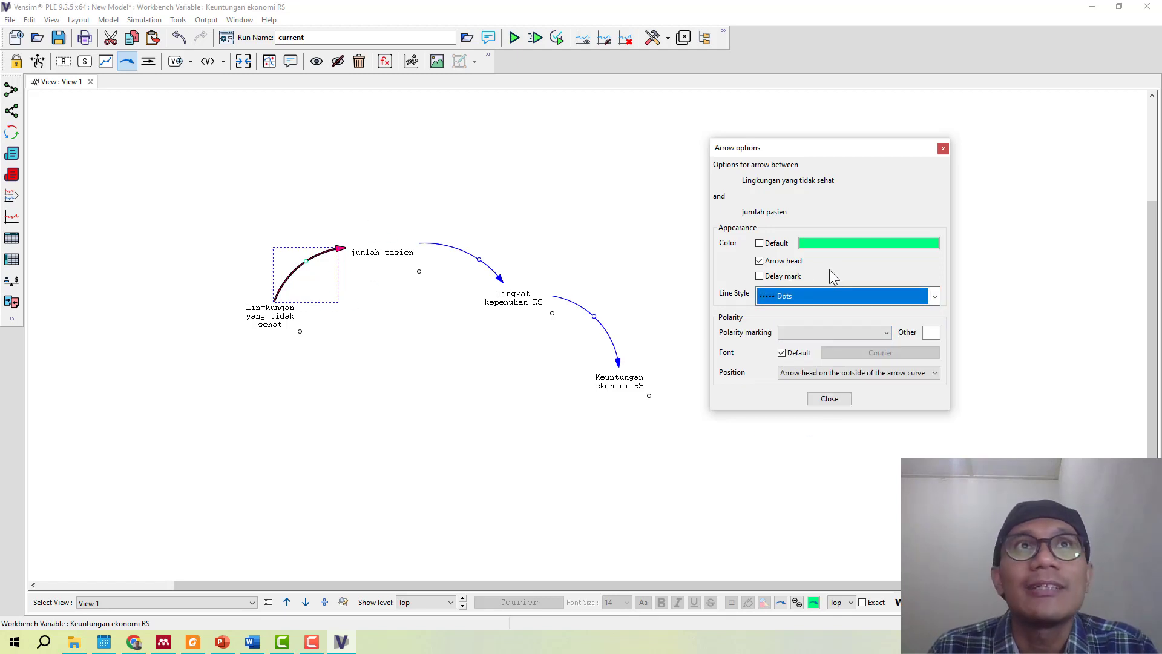
{"action": "left_click", "coordinate": [803, 296]}
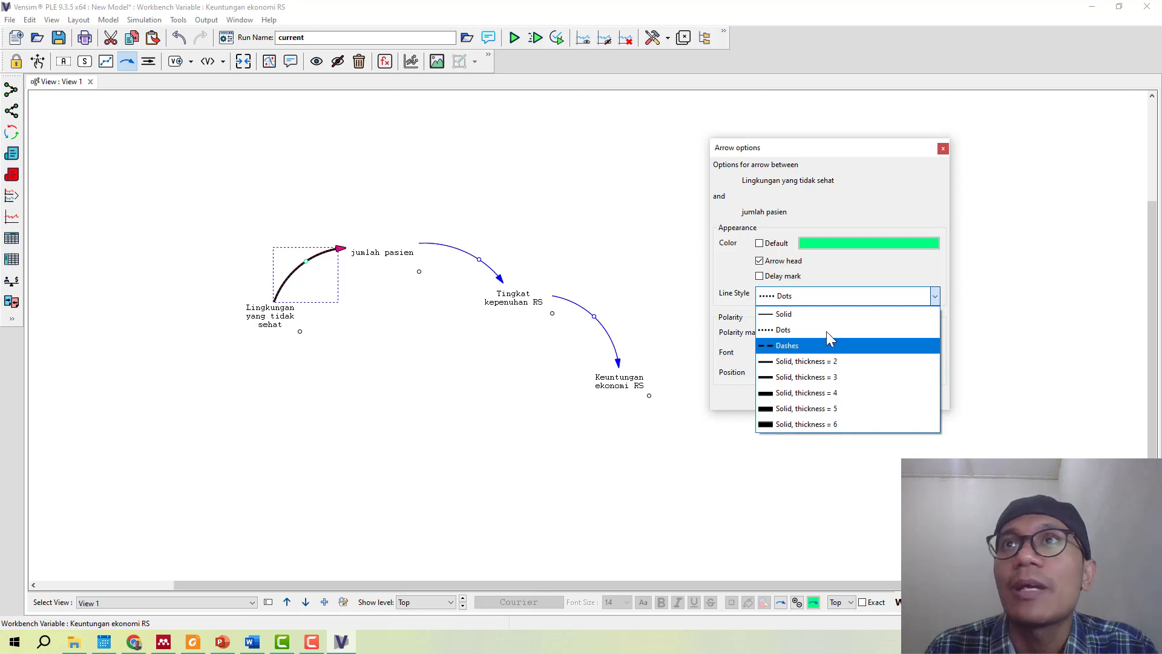
{"action": "left_click", "coordinate": [842, 314]}
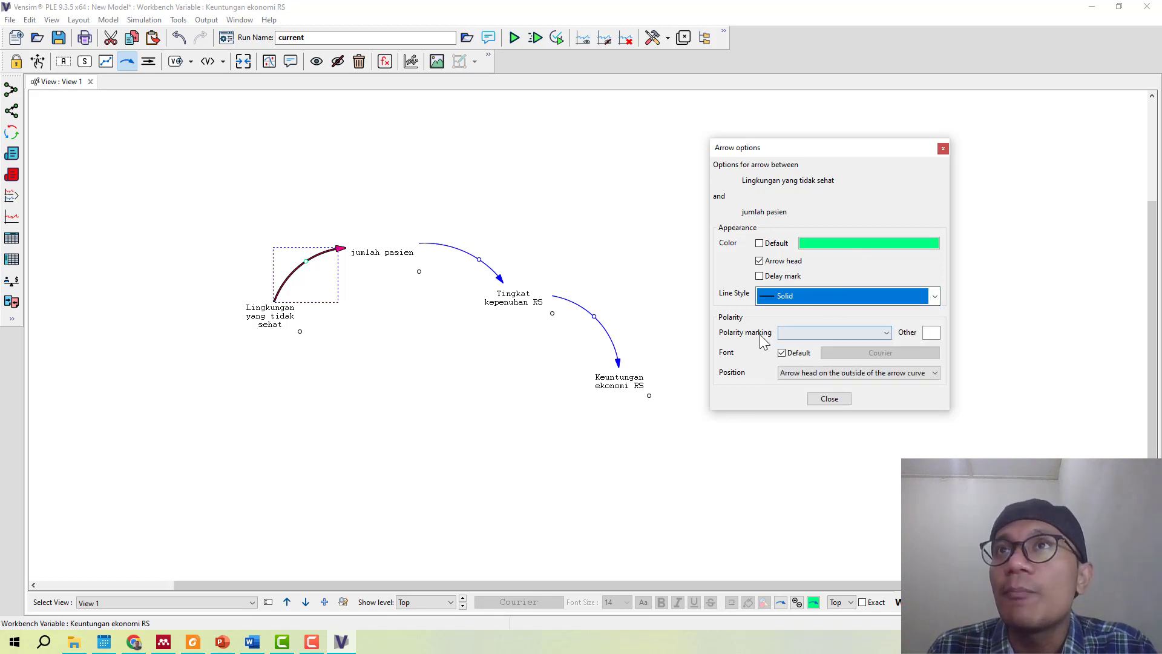
- Set the polarity marking of the arrow from Lingkungan yang tidak sehat to jumlah pasien to "+" and close its options
{"action": "left_click", "coordinate": [797, 331]}
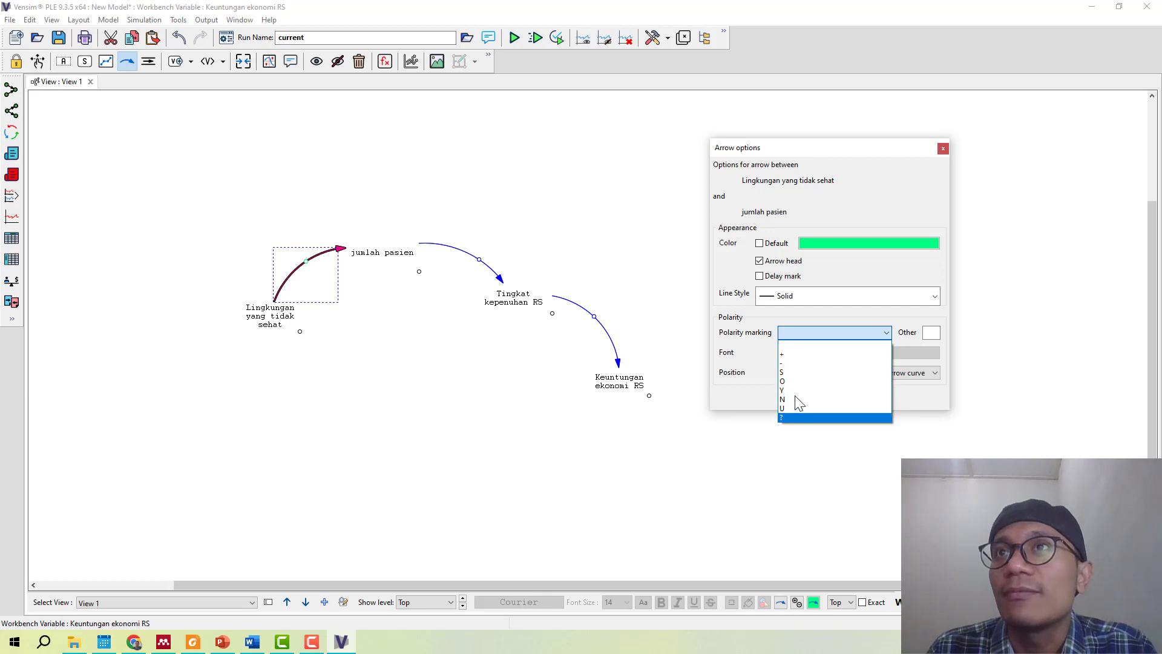
{"action": "left_click", "coordinate": [798, 355]}
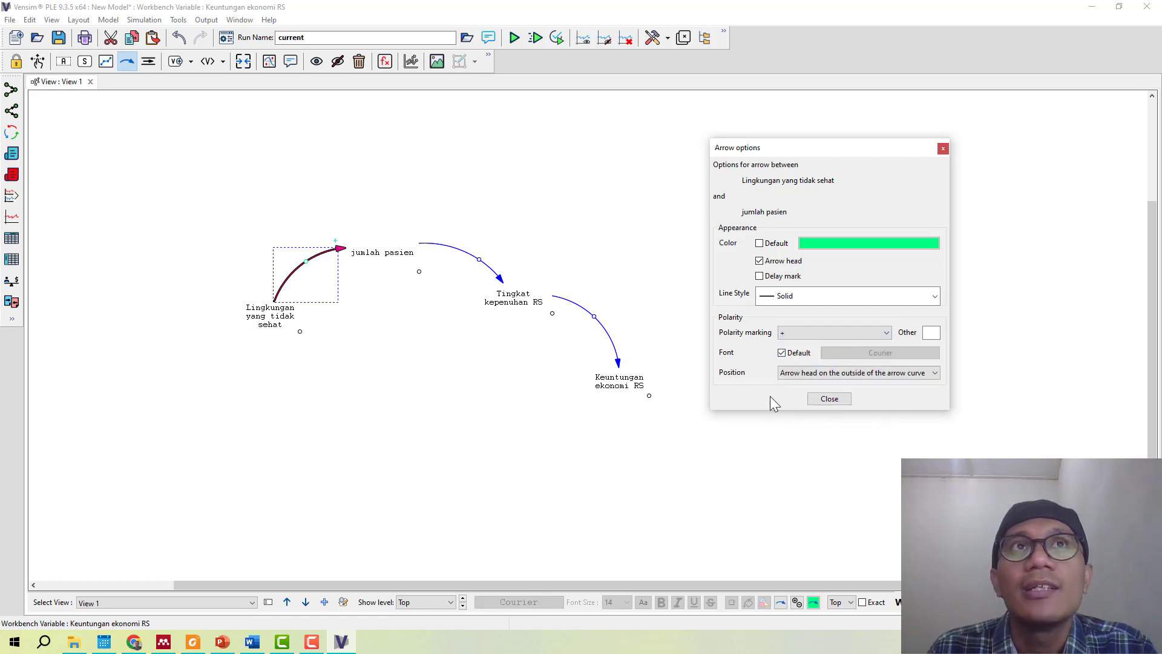
{"action": "left_click", "coordinate": [839, 402]}
{"action": "left_click", "coordinate": [393, 361]}
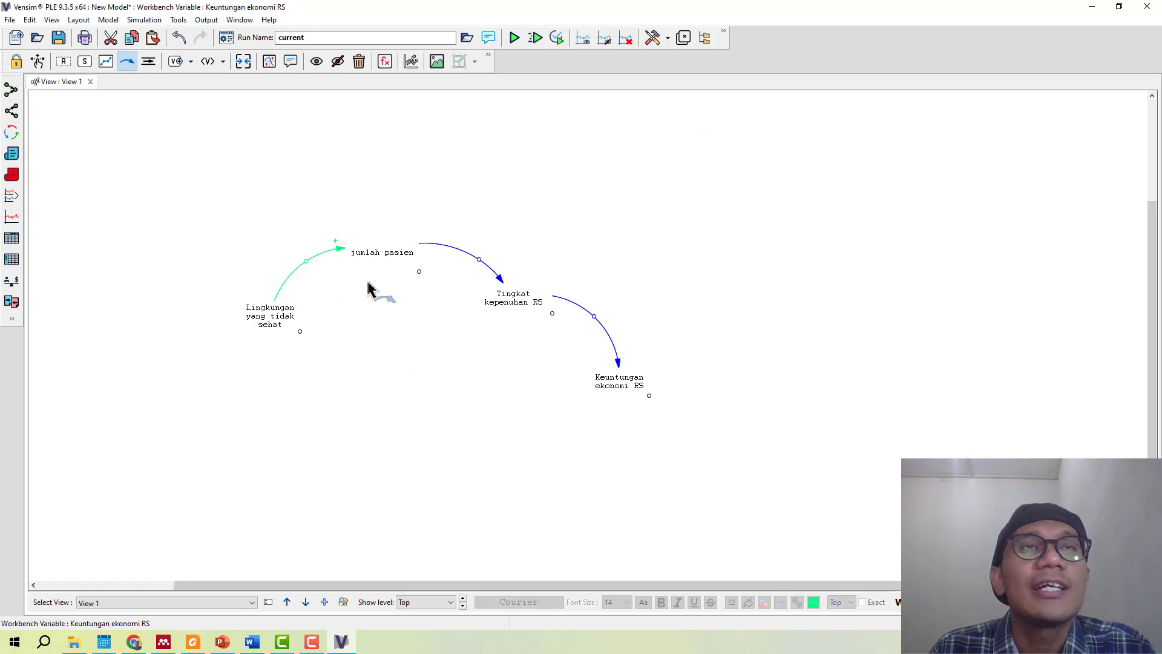
- Give the arrow from jumlah pasien to Tingkat kepenuhan RS a delay mark and a "-" polarity marking
{"action": "right_click", "coordinate": [478, 262]}
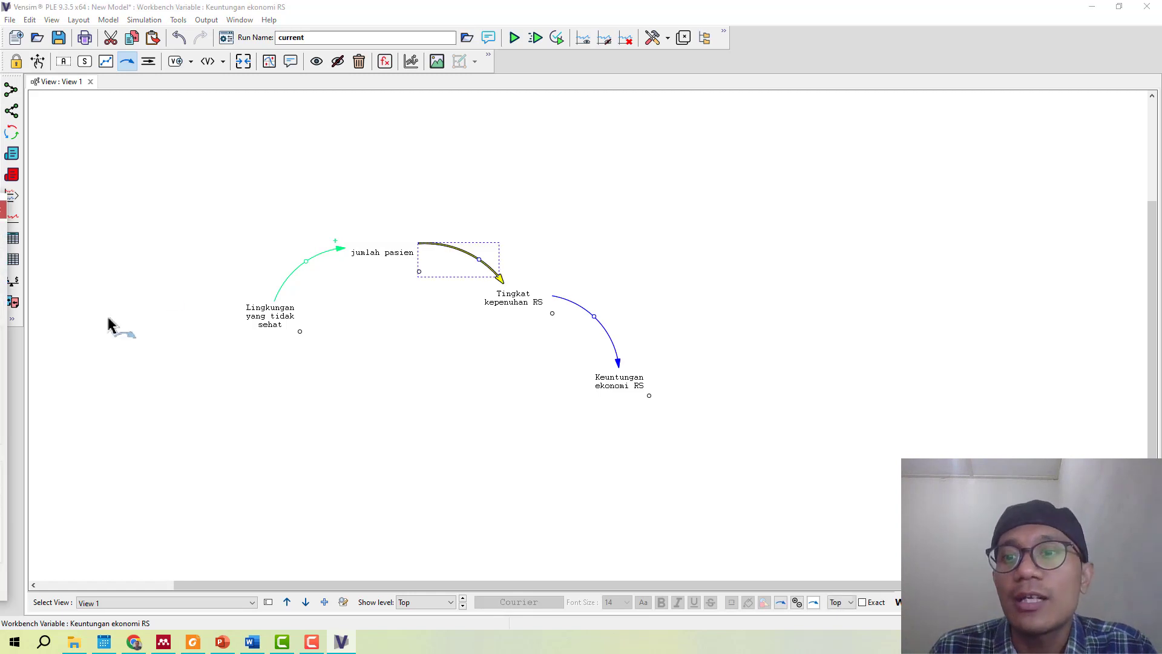
{"action": "left_click_drag", "start_coordinate": [137, 274], "coordinate": [790, 165]}
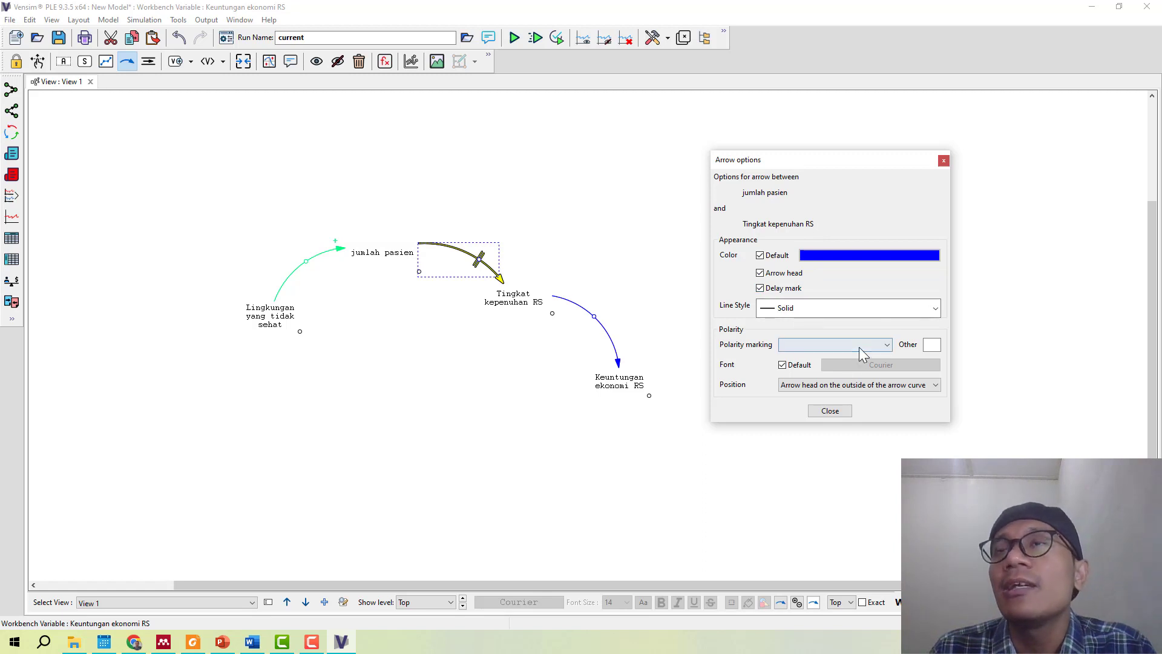
{"action": "left_click", "coordinate": [790, 343]}
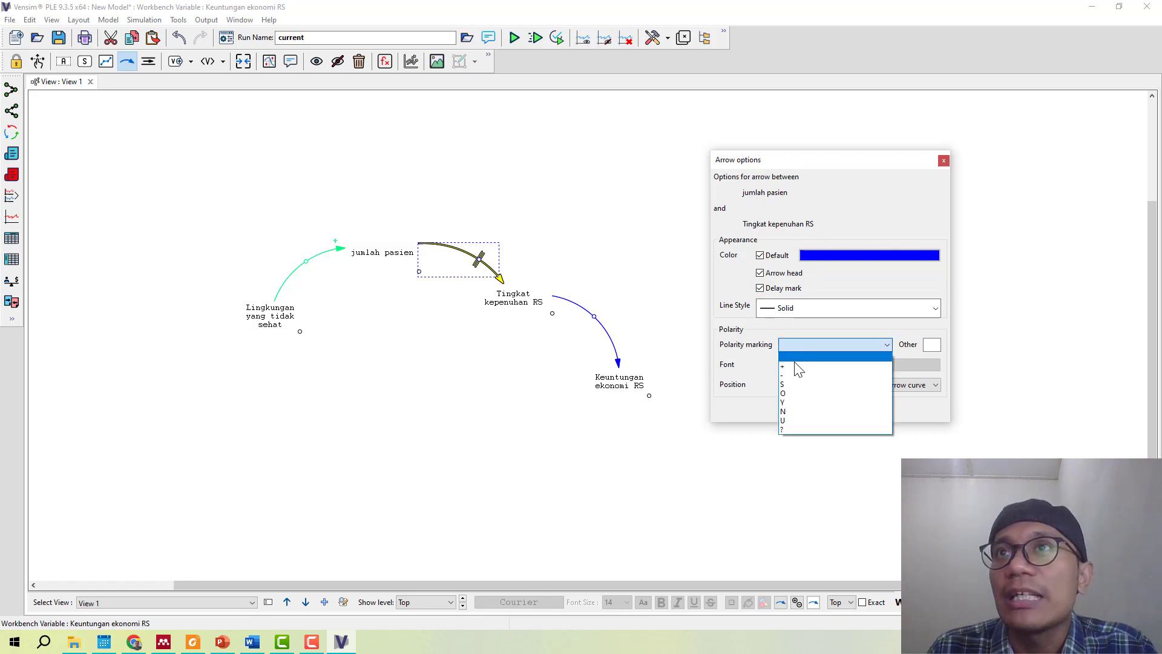
{"action": "left_click", "coordinate": [791, 376]}
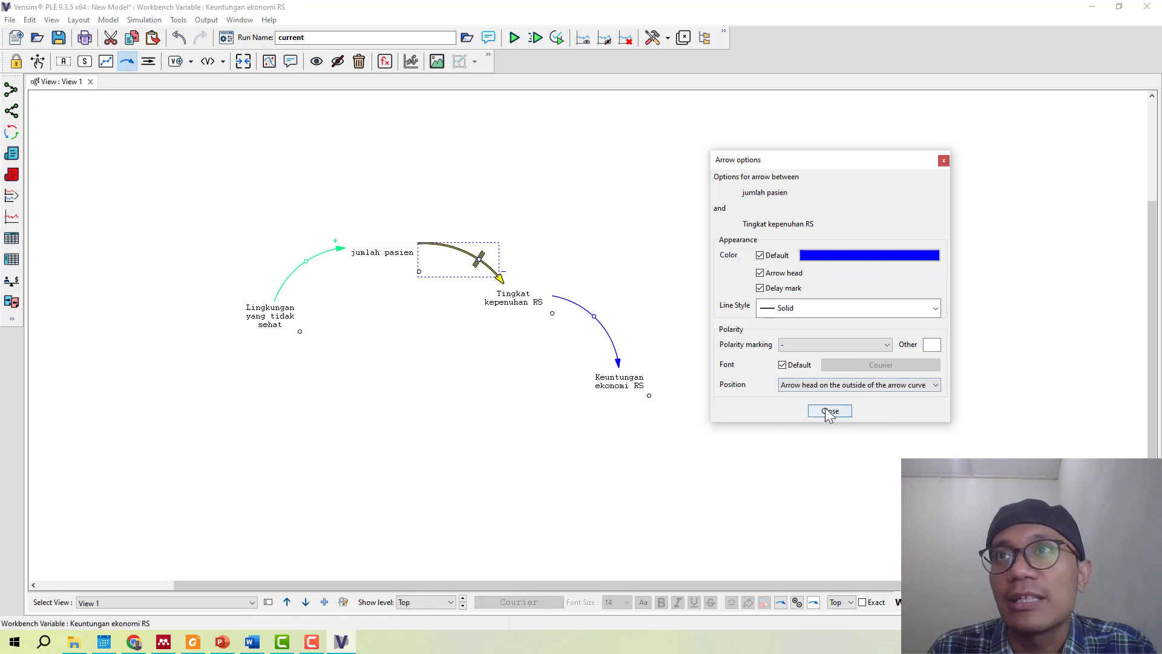
{"action": "left_click", "coordinate": [829, 409]}
{"action": "left_click", "coordinate": [542, 235]}
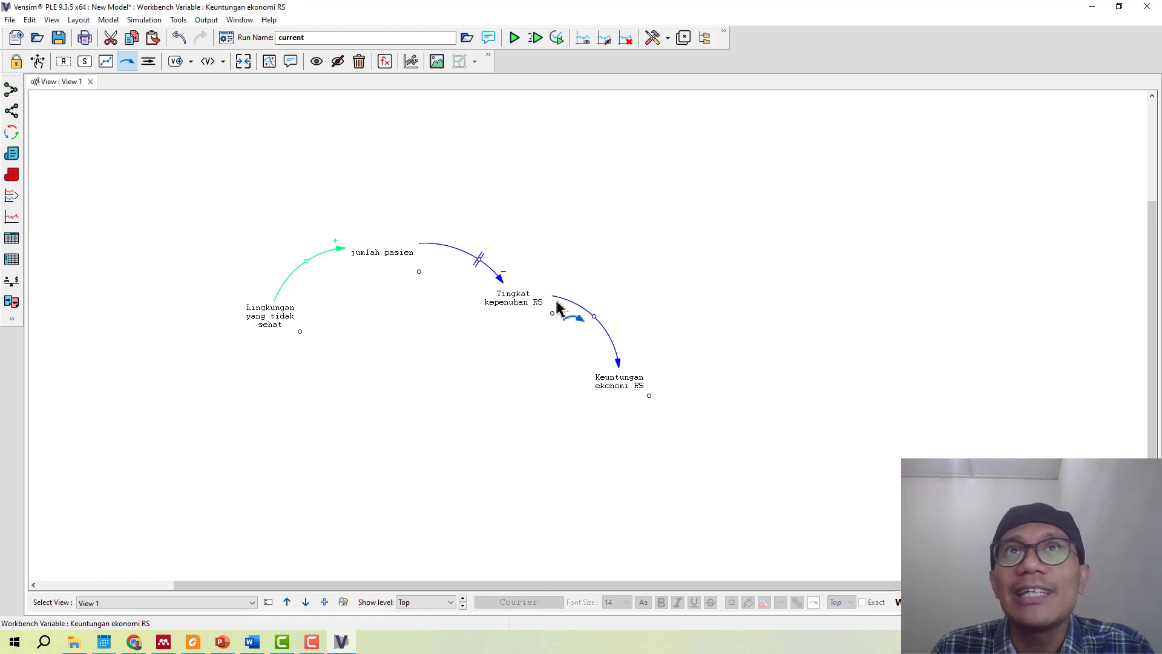
- Set the arrow from Tingkat kepenuhan RS to Keuntungan ekonomi RS to line style "Solid, thickness = 4" with "+" polarity
{"action": "left_click", "coordinate": [594, 319]}
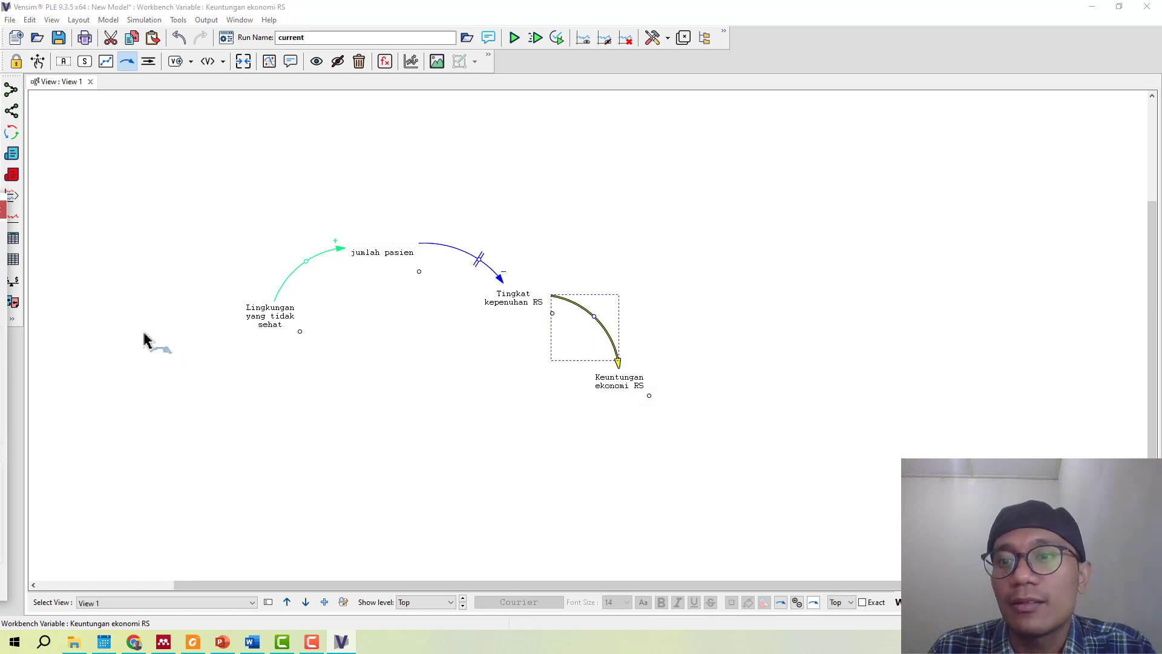
{"action": "right_click", "coordinate": [595, 319]}
{"action": "left_click_drag", "start_coordinate": [622, 226], "coordinate": [920, 163]}
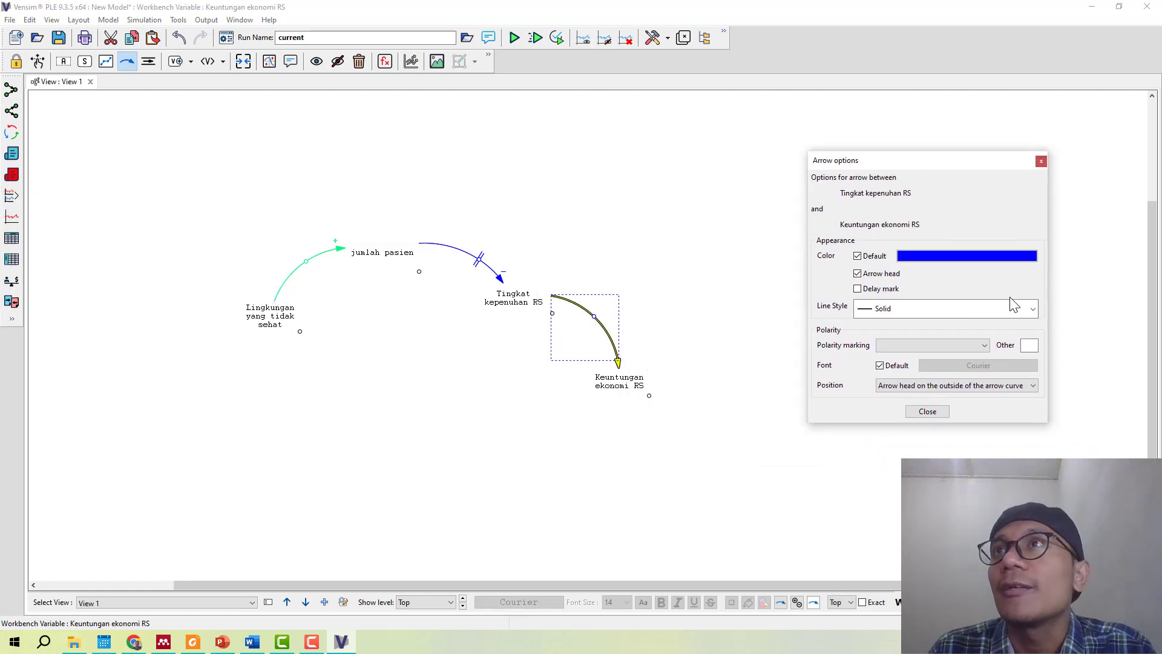
{"action": "left_click", "coordinate": [895, 309]}
{"action": "left_click", "coordinate": [894, 325]}
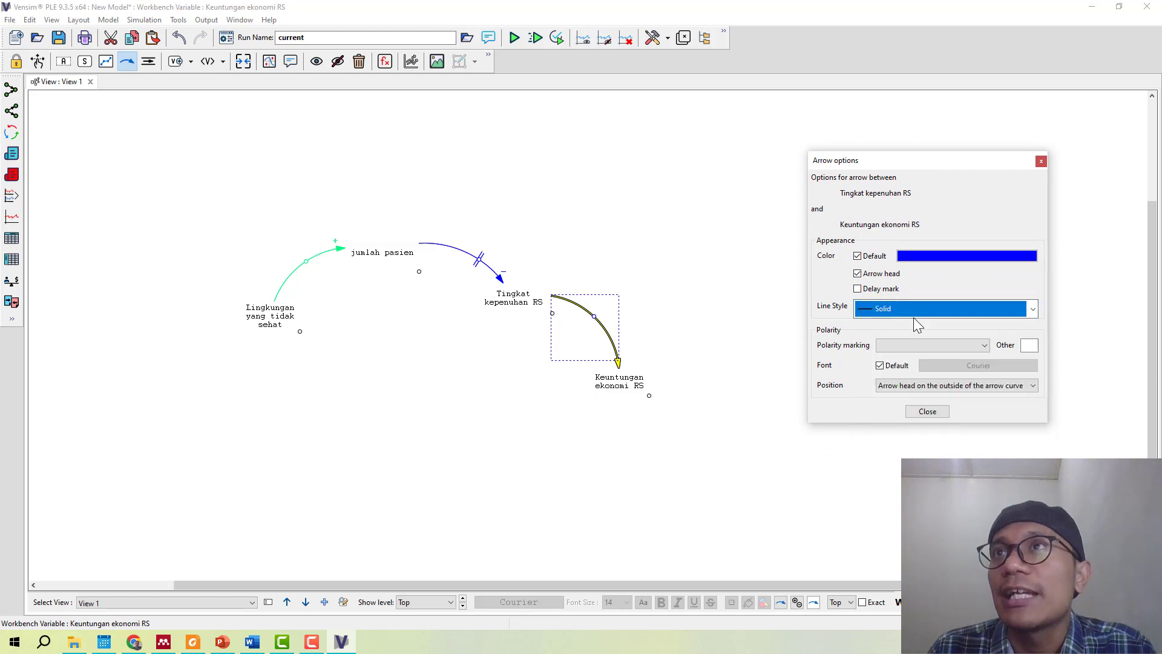
{"action": "left_click", "coordinate": [895, 310]}
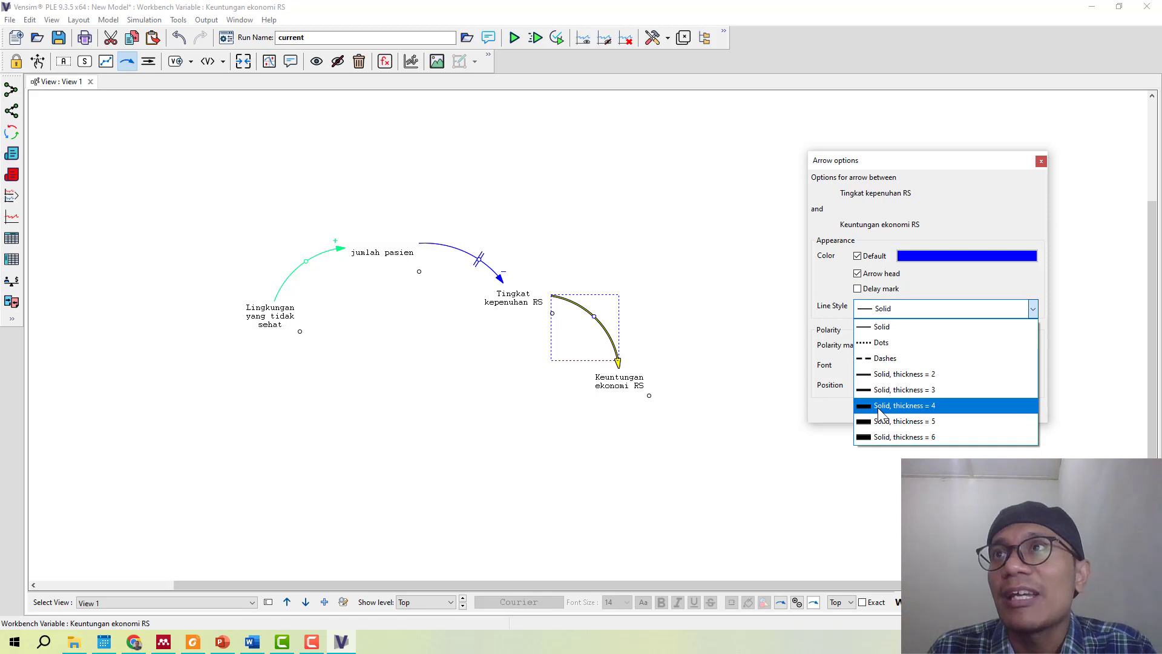
{"action": "left_click", "coordinate": [880, 411]}
{"action": "left_click", "coordinate": [903, 346]}
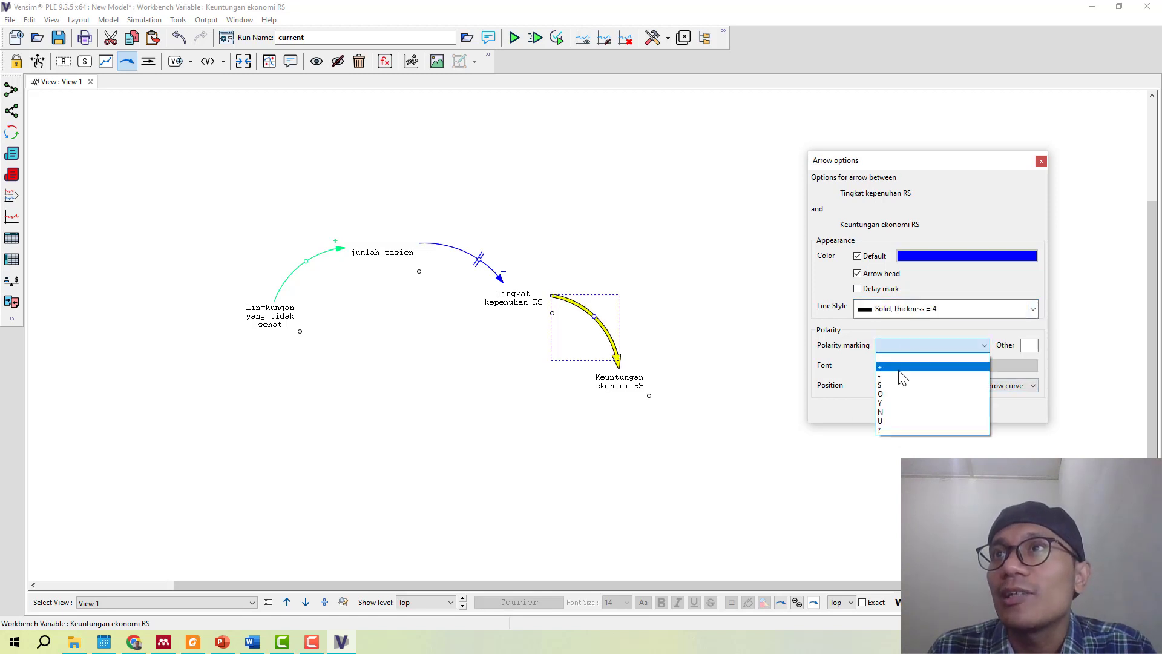
{"action": "left_click", "coordinate": [898, 367]}
{"action": "left_click", "coordinate": [918, 413]}
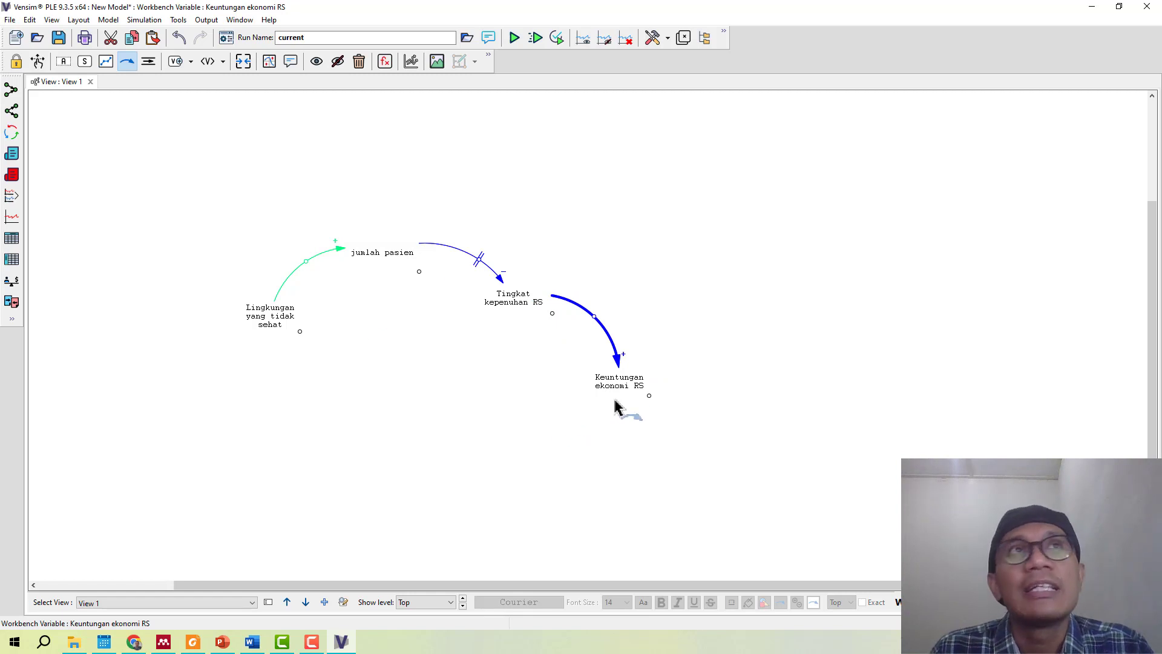
- Move Tingkat kepenuhan RS up and to the right, and reshape its incoming and outgoing arrows into wider arcs
{"action": "left_click", "coordinate": [39, 65]}
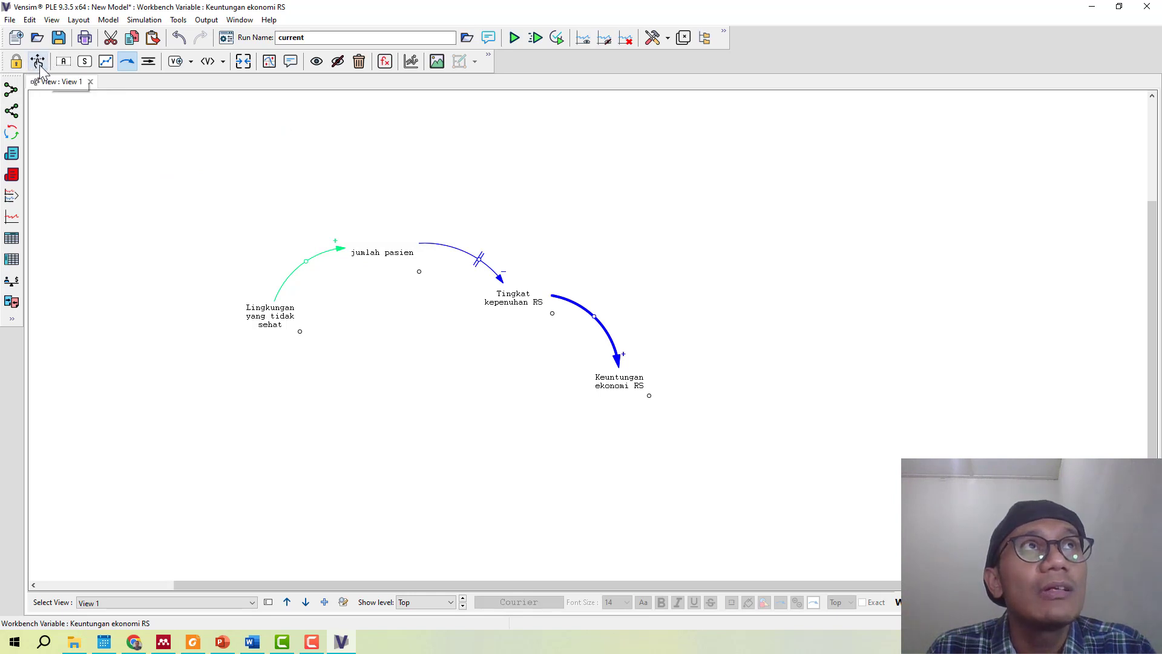
{"action": "mouse_move", "coordinate": [529, 320]}
{"action": "left_mouse_down"}
{"action": "mouse_move", "coordinate": [575, 266]}
{"action": "mouse_move", "coordinate": [512, 381]}
{"action": "mouse_move", "coordinate": [561, 257]}
{"action": "mouse_move", "coordinate": [530, 328]}
{"action": "left_mouse_up"}
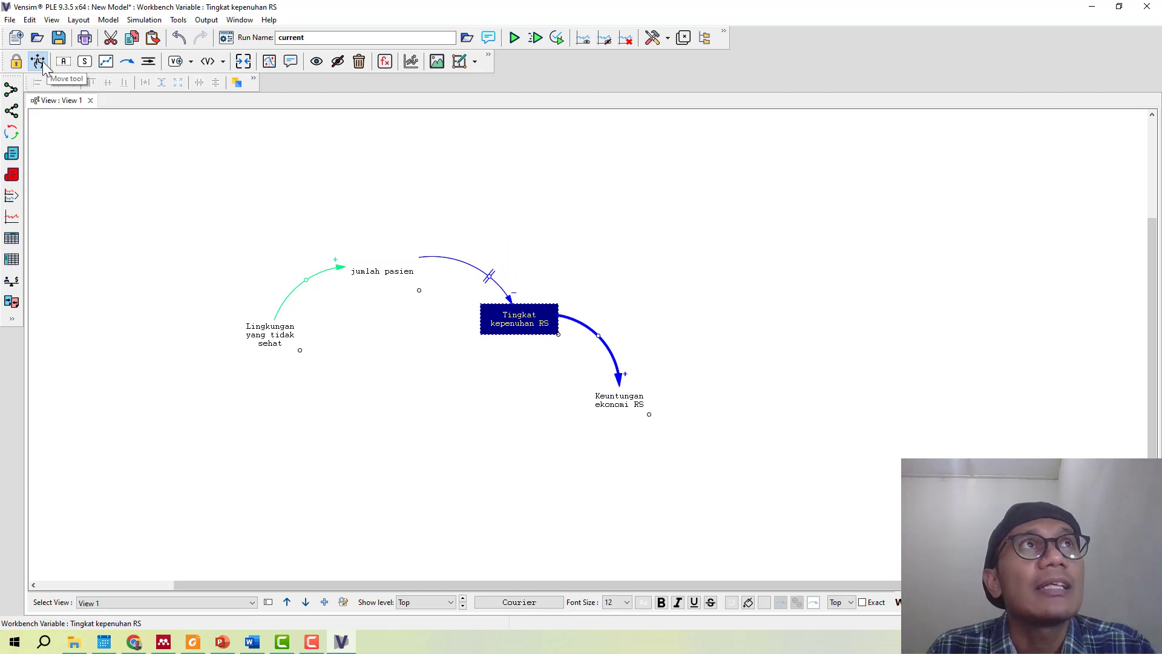
{"action": "left_click_drag", "start_coordinate": [522, 329], "coordinate": [539, 283]}
{"action": "left_click_drag", "start_coordinate": [616, 319], "coordinate": [774, 327]}
{"action": "left_click_drag", "start_coordinate": [815, 360], "coordinate": [653, 338]}
{"action": "mouse_move", "coordinate": [488, 234]}
{"action": "left_mouse_down"}
{"action": "mouse_move", "coordinate": [489, 252]}
{"action": "mouse_move", "coordinate": [434, 238]}
{"action": "mouse_move", "coordinate": [490, 244]}
{"action": "left_mouse_up"}
- Position the polarity mark of the arrow from Lingkungan yang tidak sehat to jumlah pasien at the arrow head, inside the curve
{"action": "left_click", "coordinate": [306, 281]}
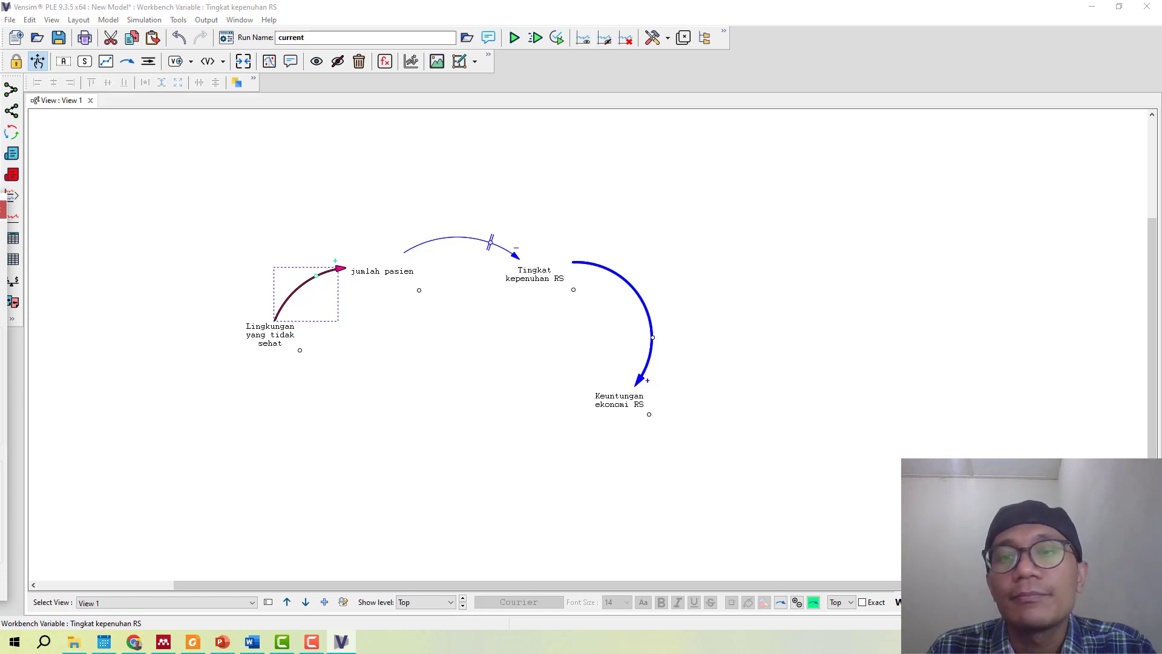
{"action": "right_click", "coordinate": [306, 281]}
{"action": "left_click_drag", "start_coordinate": [312, 178], "coordinate": [764, 166]}
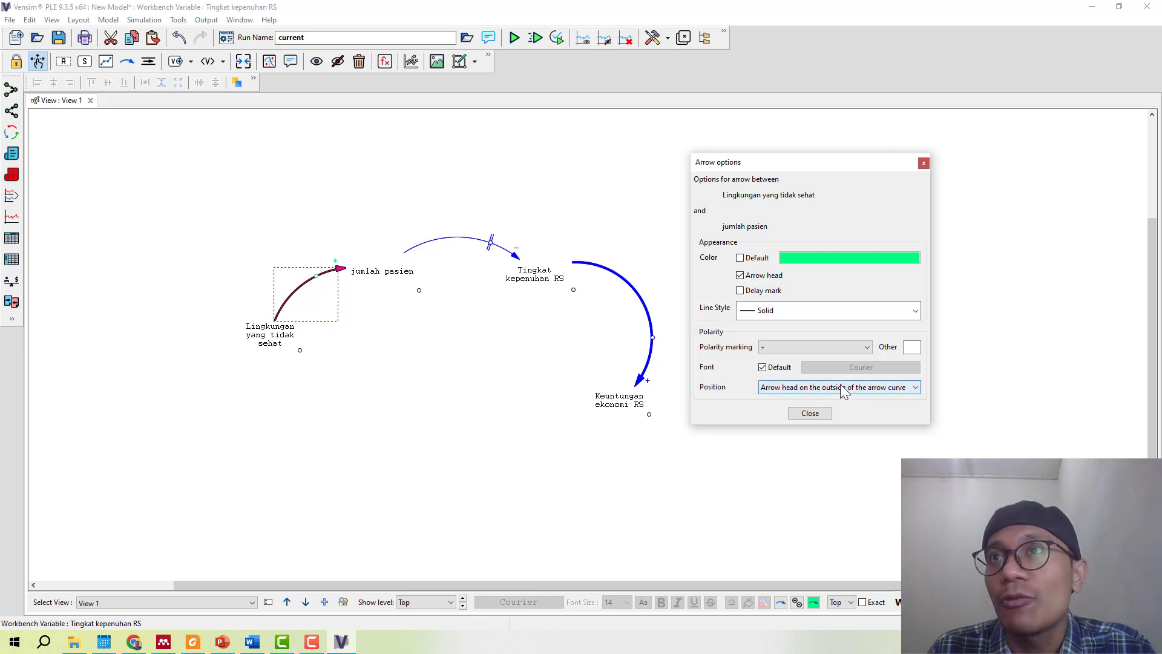
{"action": "left_click", "coordinate": [793, 388]}
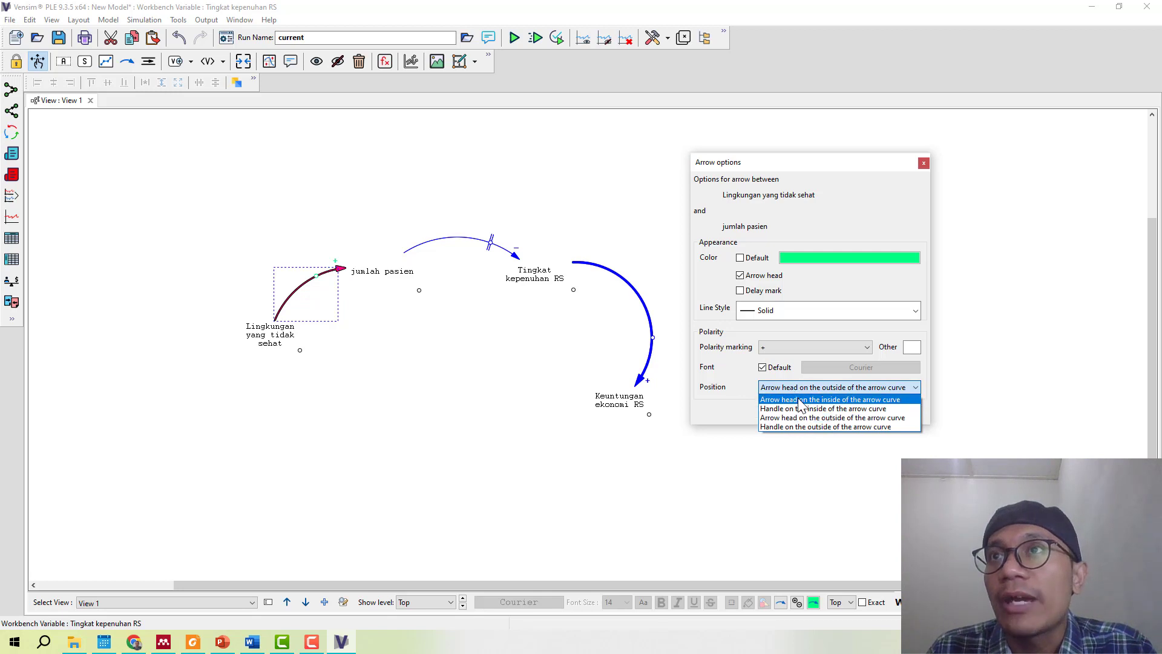
{"action": "left_click", "coordinate": [799, 400]}
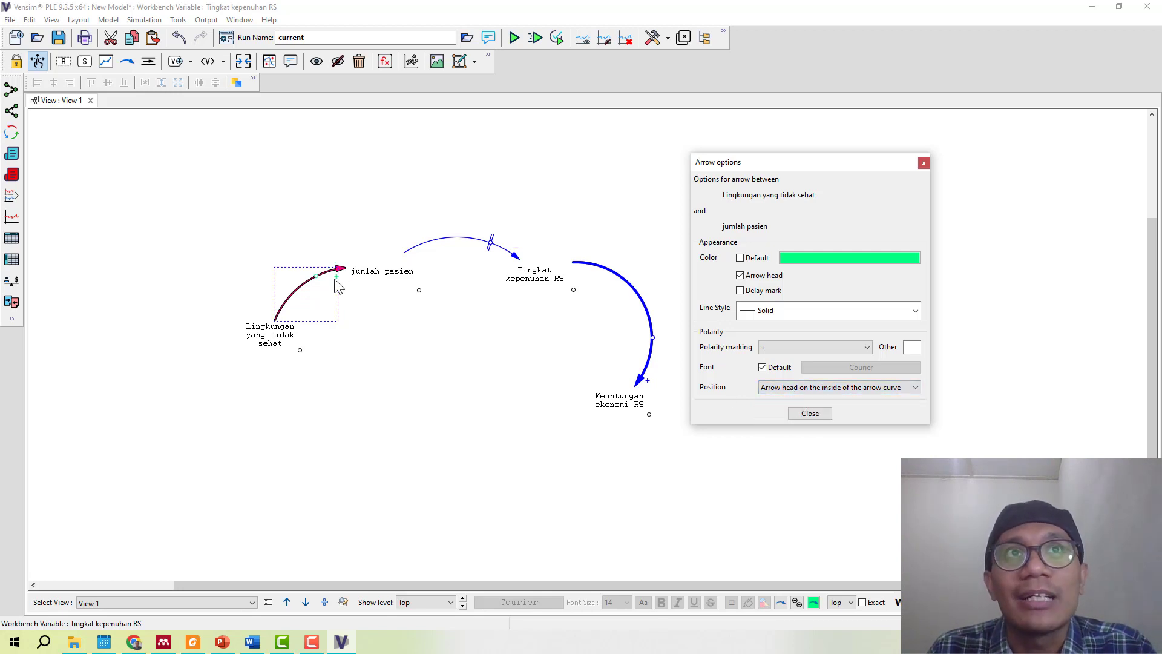
- Place the polarity mark of the arrow into jumlah pasien at "Handle on the outside of the arrow curve" and slightly flatten the arrow's arc
{"action": "left_click", "coordinate": [792, 386]}
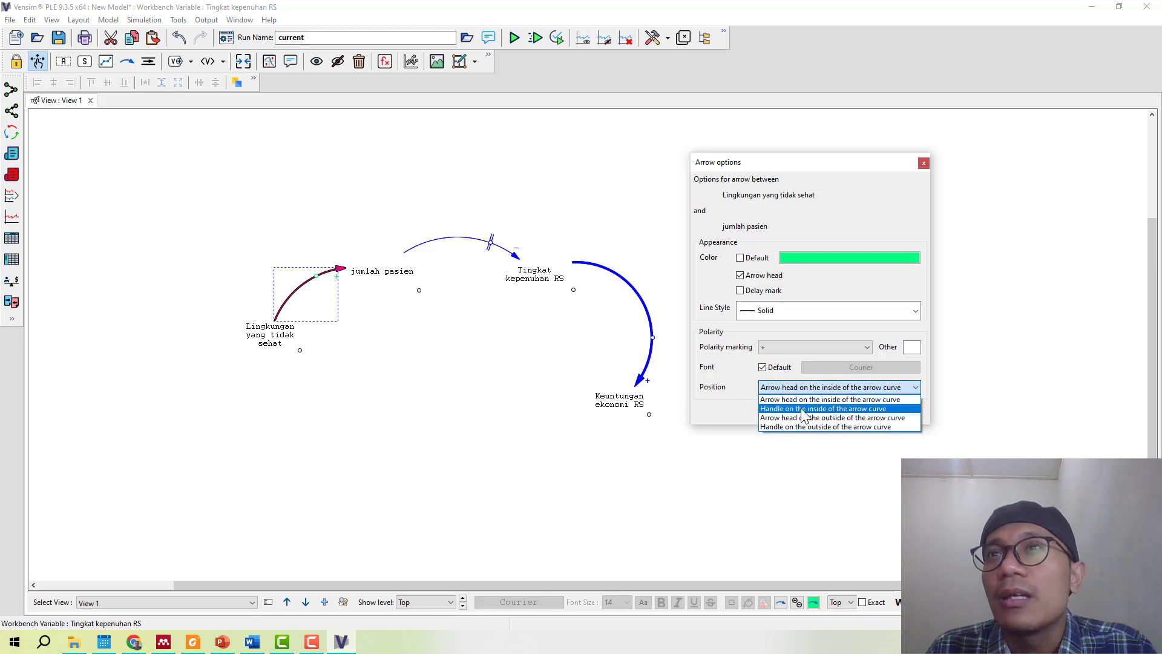
{"action": "left_click", "coordinate": [802, 409]}
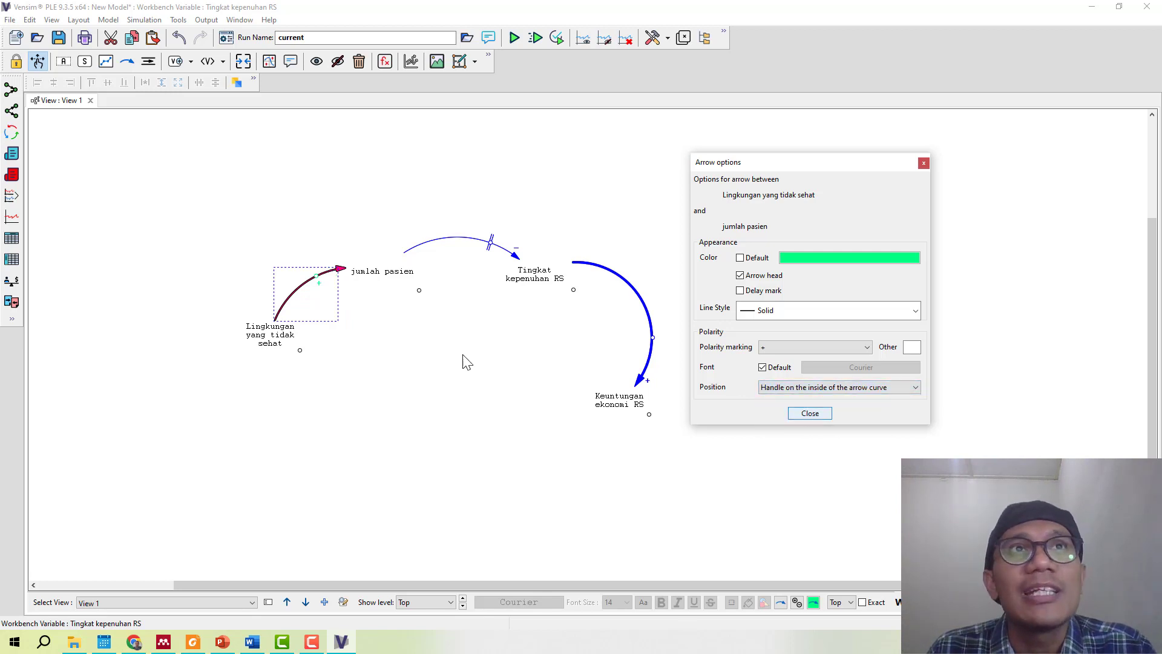
{"action": "left_click", "coordinate": [911, 387]}
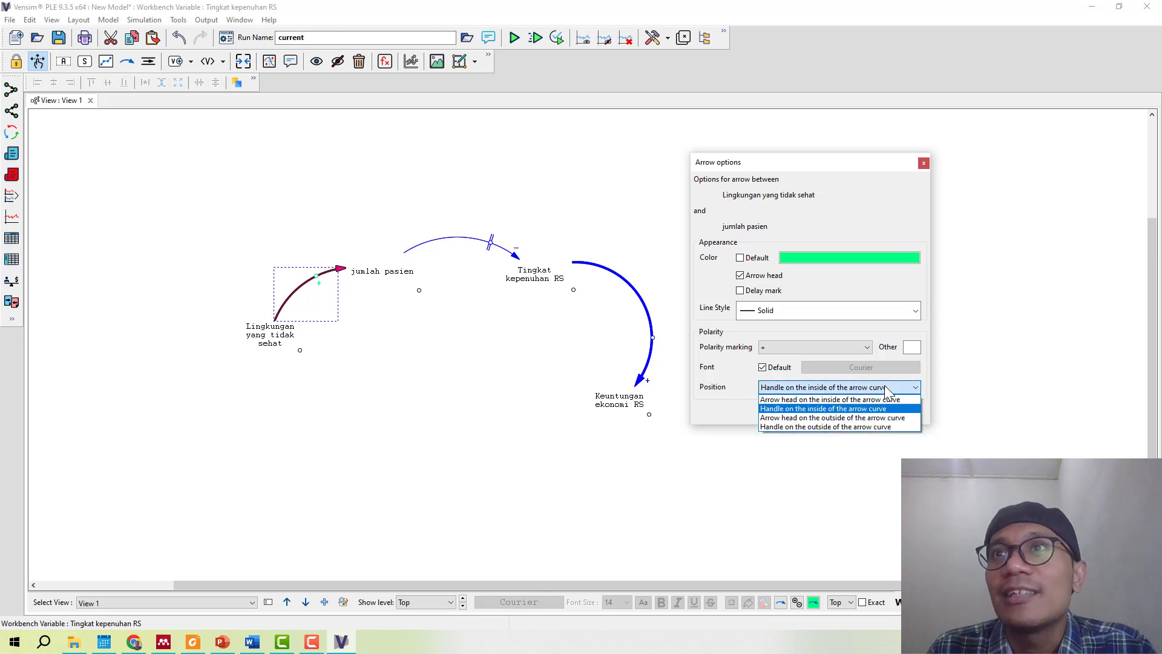
{"action": "left_click", "coordinate": [855, 427]}
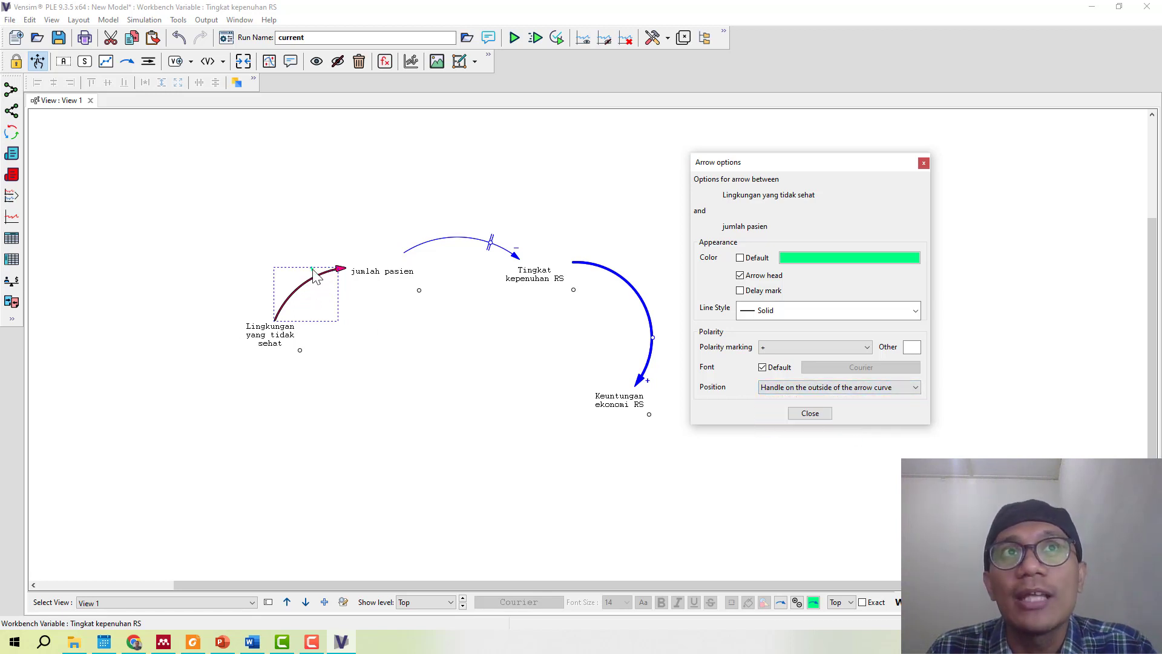
{"action": "left_click", "coordinate": [878, 385]}
{"action": "left_click", "coordinate": [729, 404]}
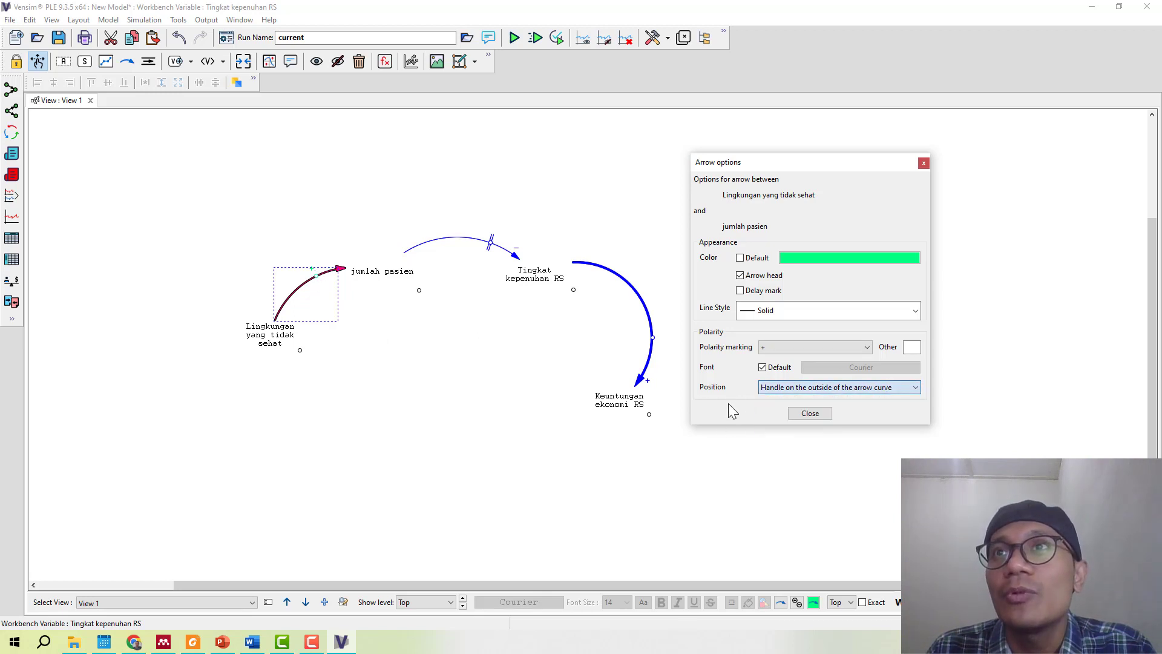
{"action": "left_click", "coordinate": [806, 416]}
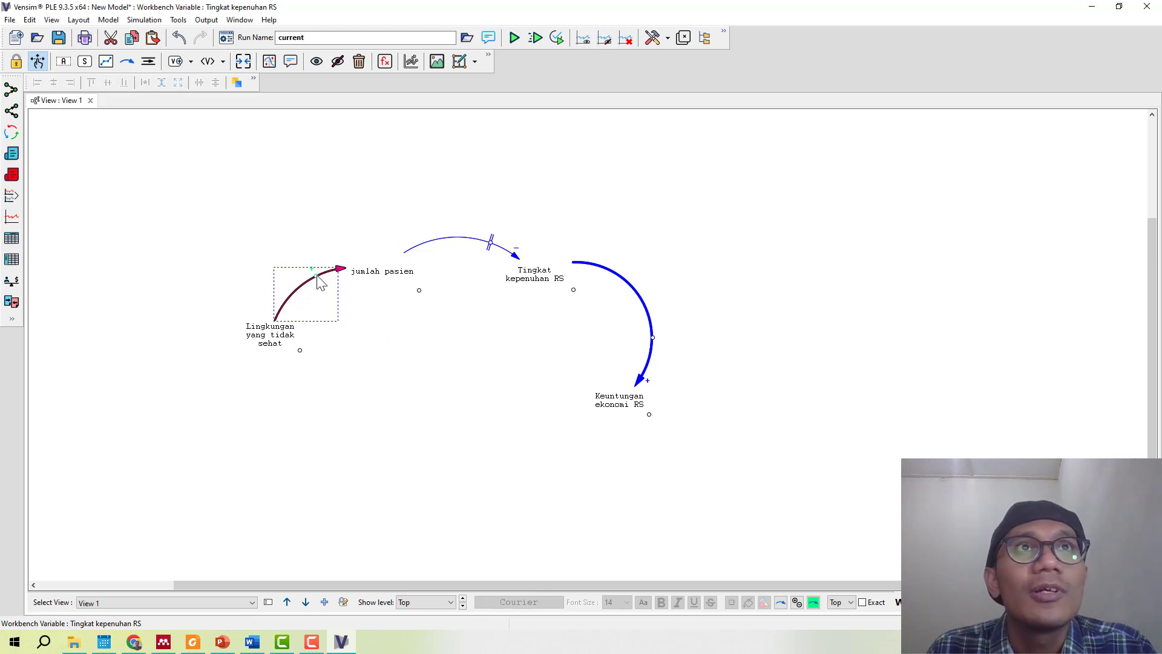
{"action": "left_click_drag", "start_coordinate": [305, 293], "coordinate": [325, 279]}
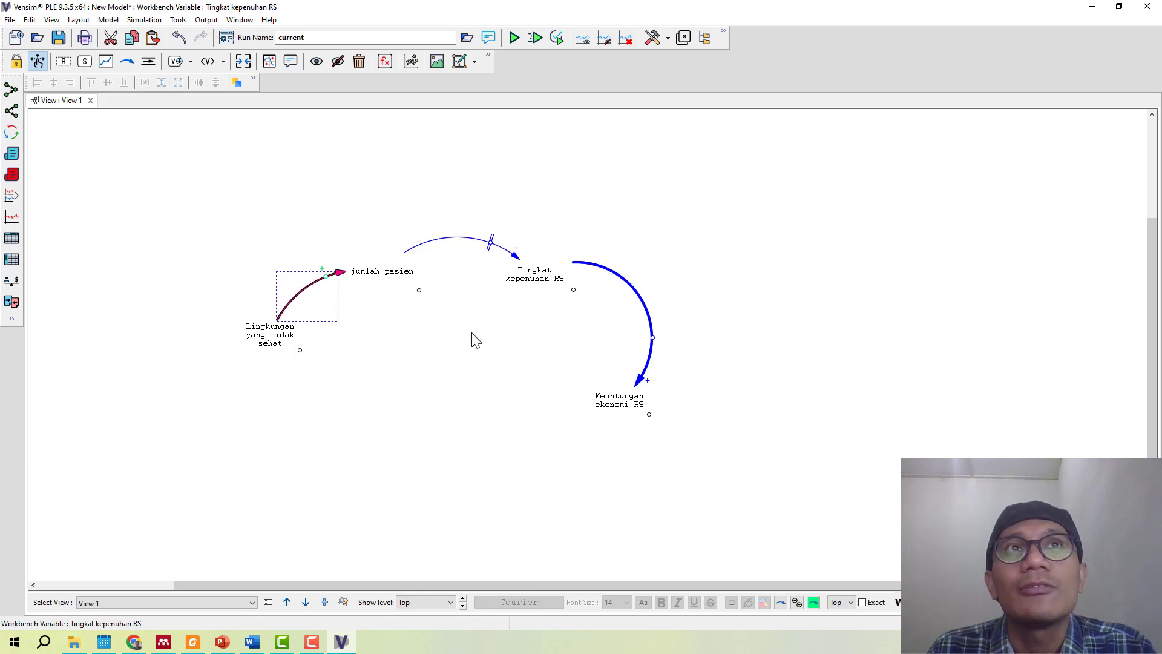
{"action": "left_click", "coordinate": [471, 333]}
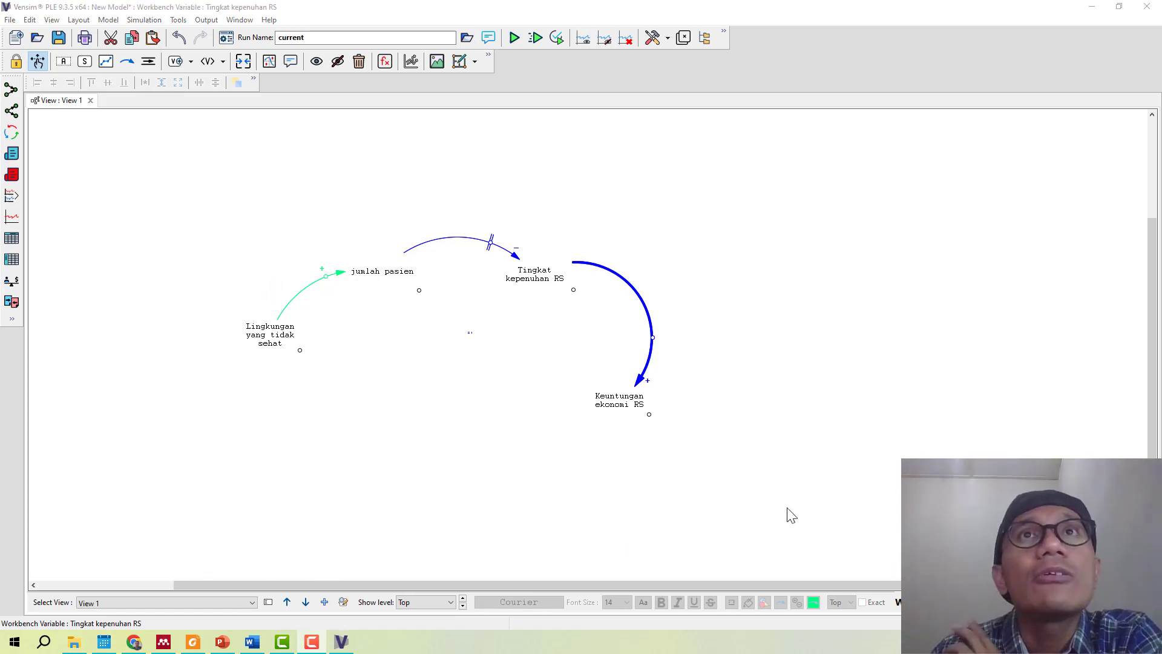
- Change the polarity marking of the arrow from jumlah pasien to Tingkat kepenuhan RS to "+"
{"action": "left_click", "coordinate": [127, 61]}
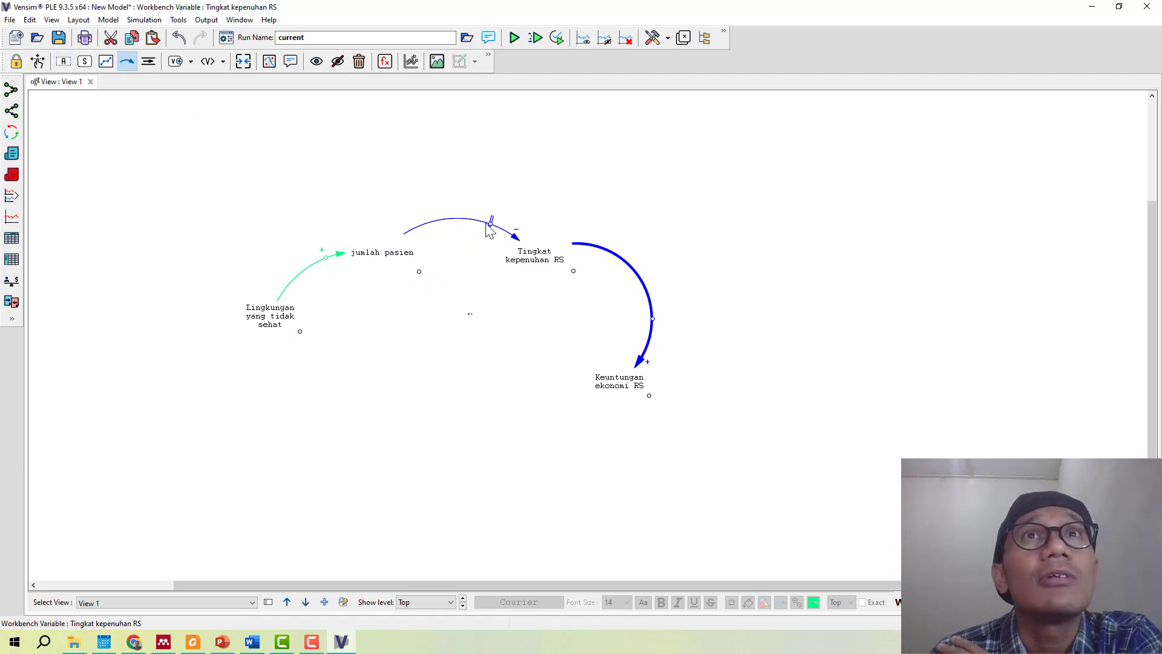
{"action": "left_click", "coordinate": [40, 62]}
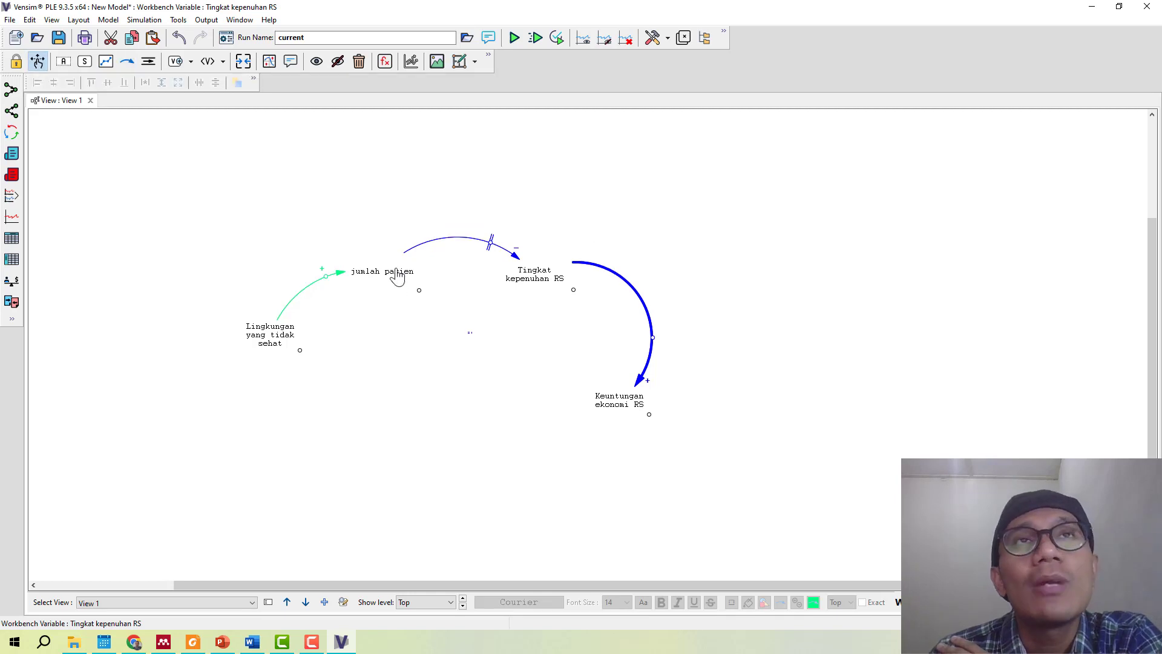
{"action": "left_click", "coordinate": [492, 246]}
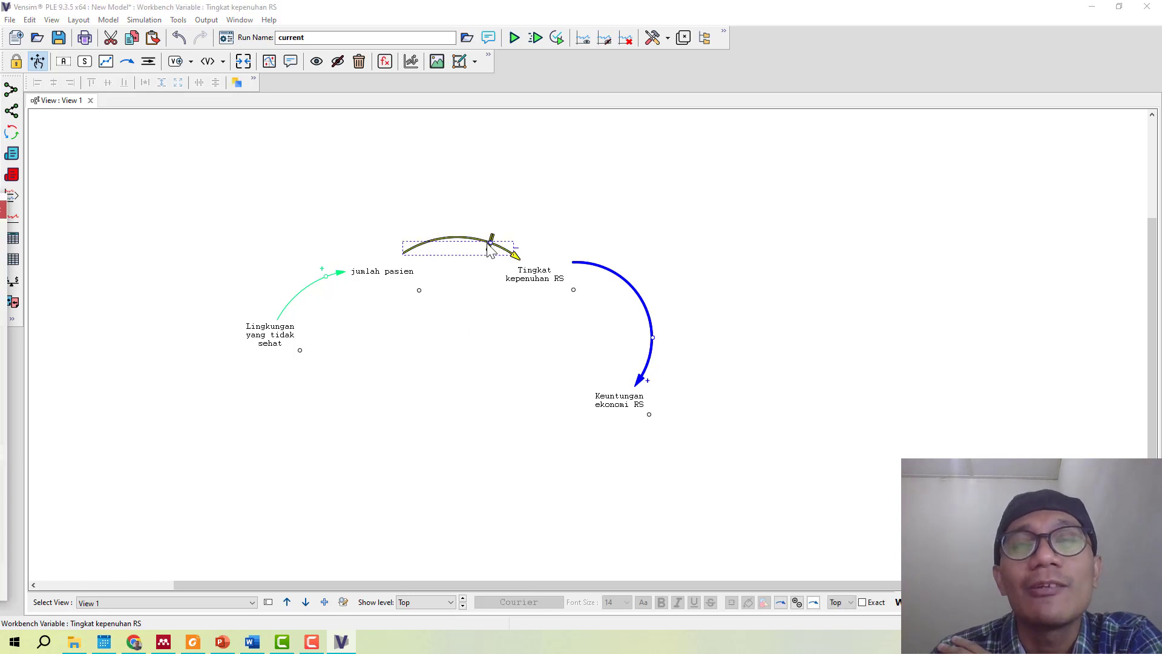
{"action": "right_click", "coordinate": [492, 246]}
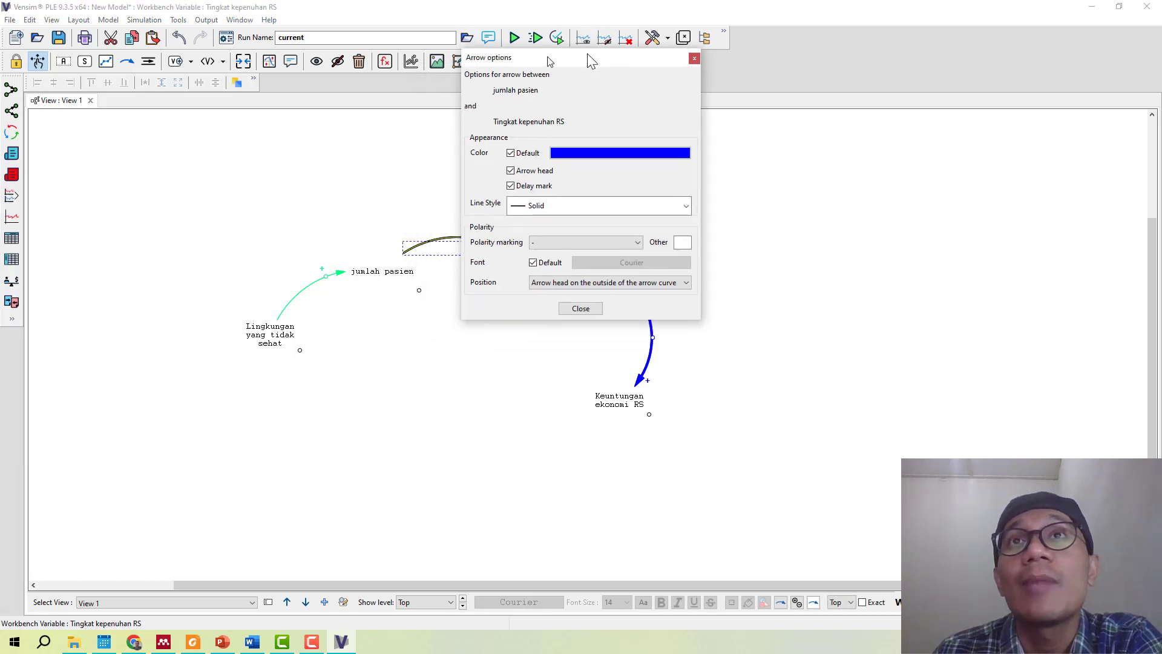
{"action": "left_click_drag", "start_coordinate": [548, 85], "coordinate": [851, 123]}
{"action": "left_click", "coordinate": [848, 310]}
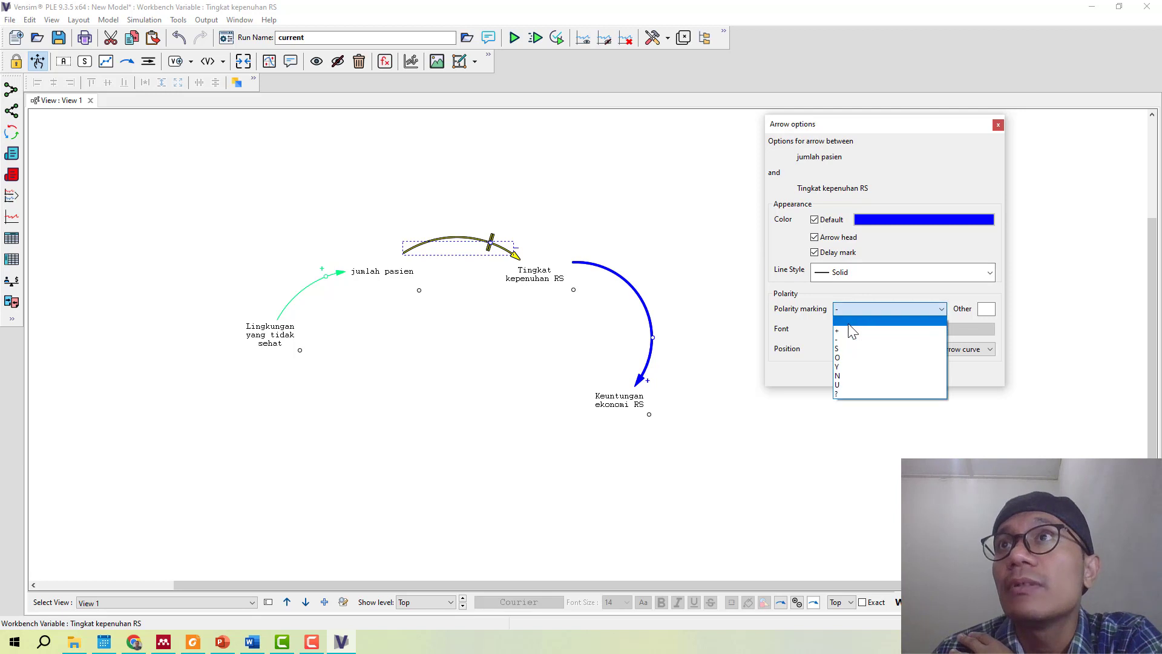
{"action": "left_click", "coordinate": [846, 330]}
{"action": "left_click", "coordinate": [884, 375]}
{"action": "left_click", "coordinate": [513, 310]}
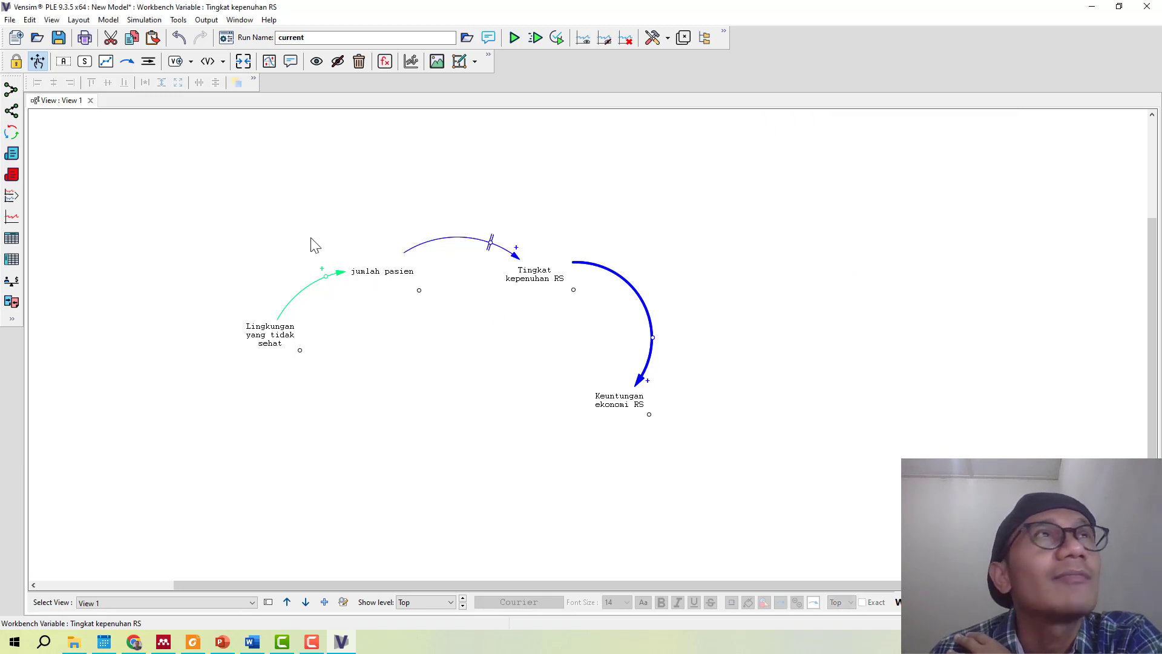
- Rename the variable jumlah pasien as "jumlah orang sakit"
{"action": "left_click", "coordinate": [63, 61]}
{"action": "left_click", "coordinate": [403, 253]}
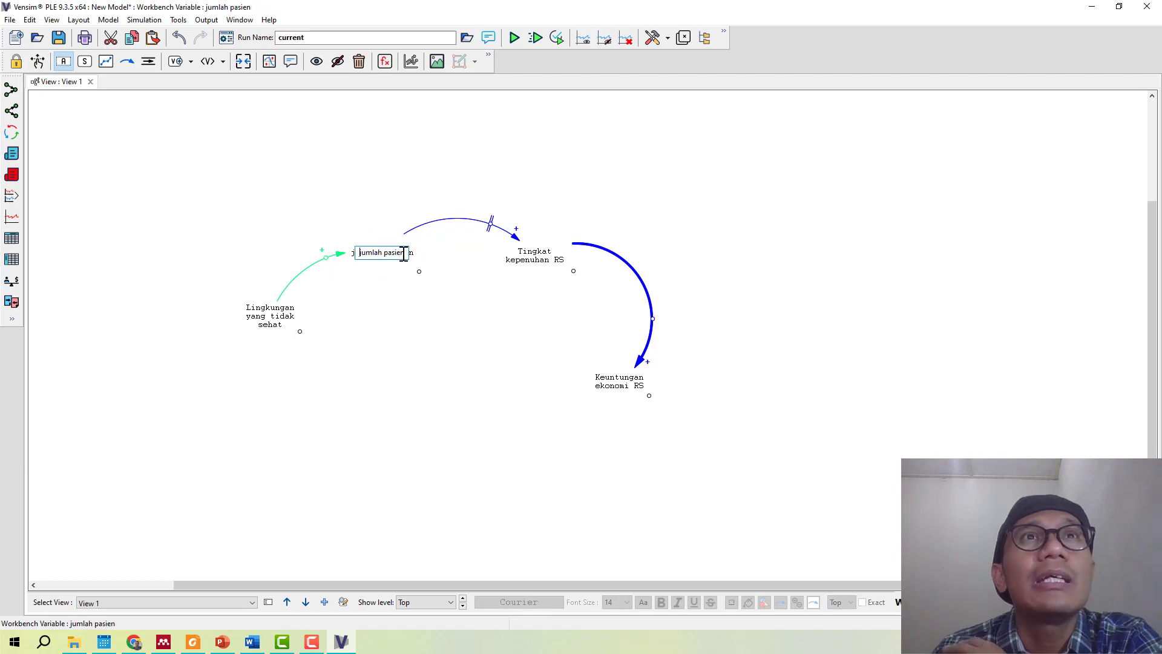
{"action": "type", "text": "jumlah"}
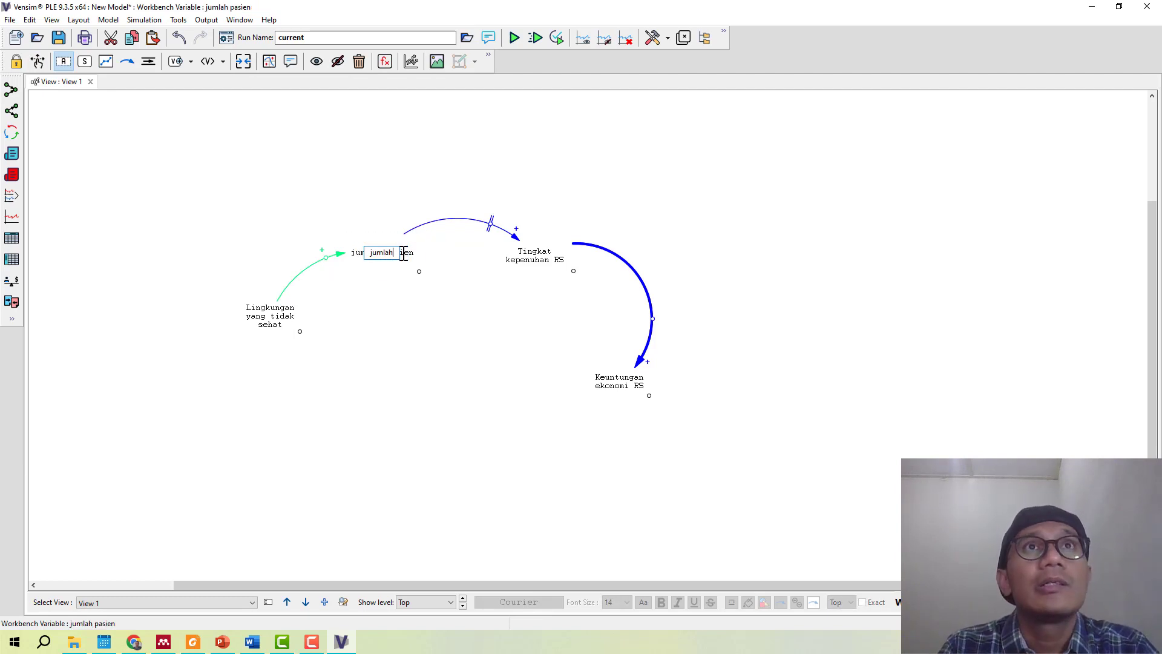
{"action": "type", "text": " orang sakit"}
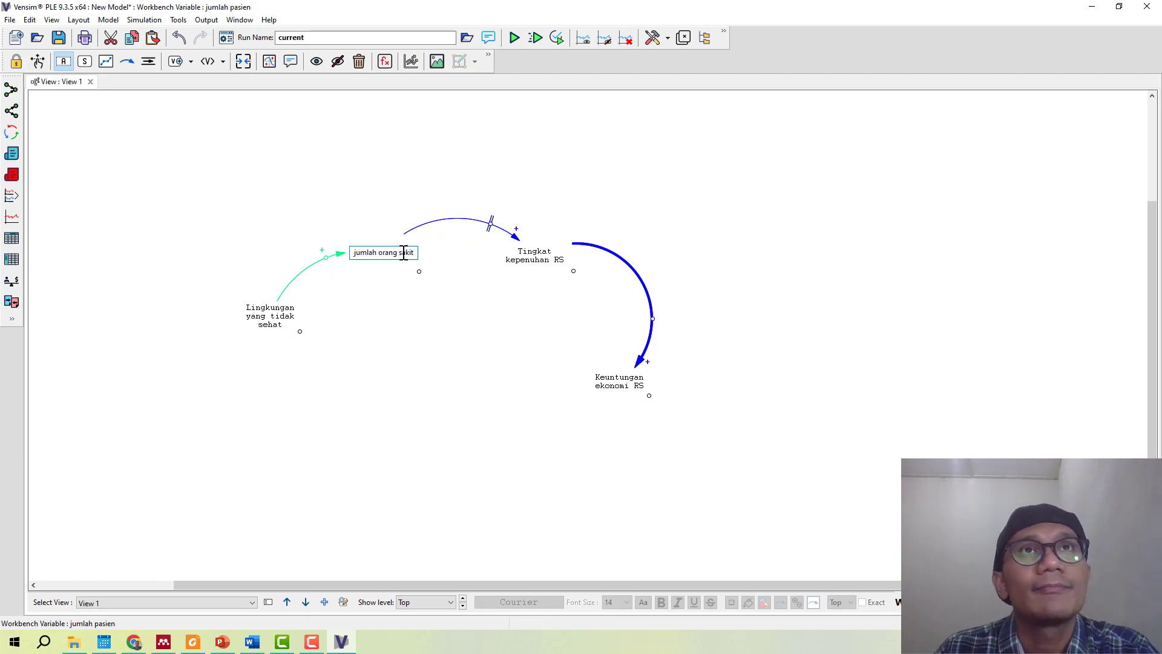
- Add a new variable named "Jumlah pasien RS" above the arrow between jumlah orang sakit and Tingkat kepenuhan RS
{"action": "left_click", "coordinate": [415, 179]}
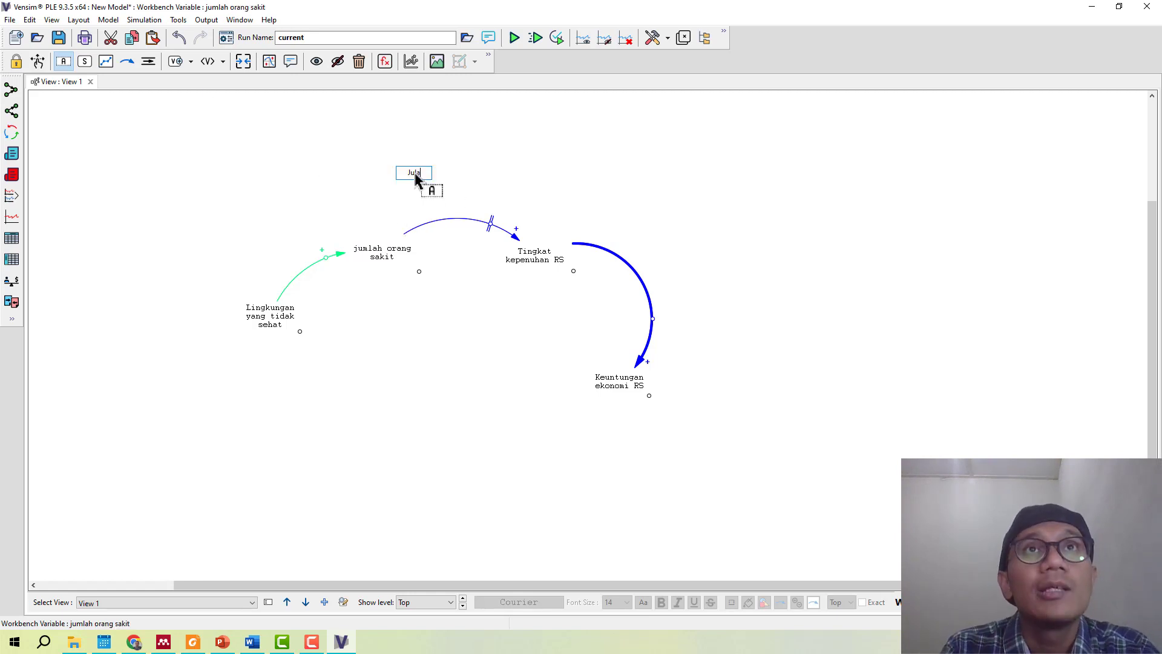
{"action": "type", "text": "Jumlah pasi"}
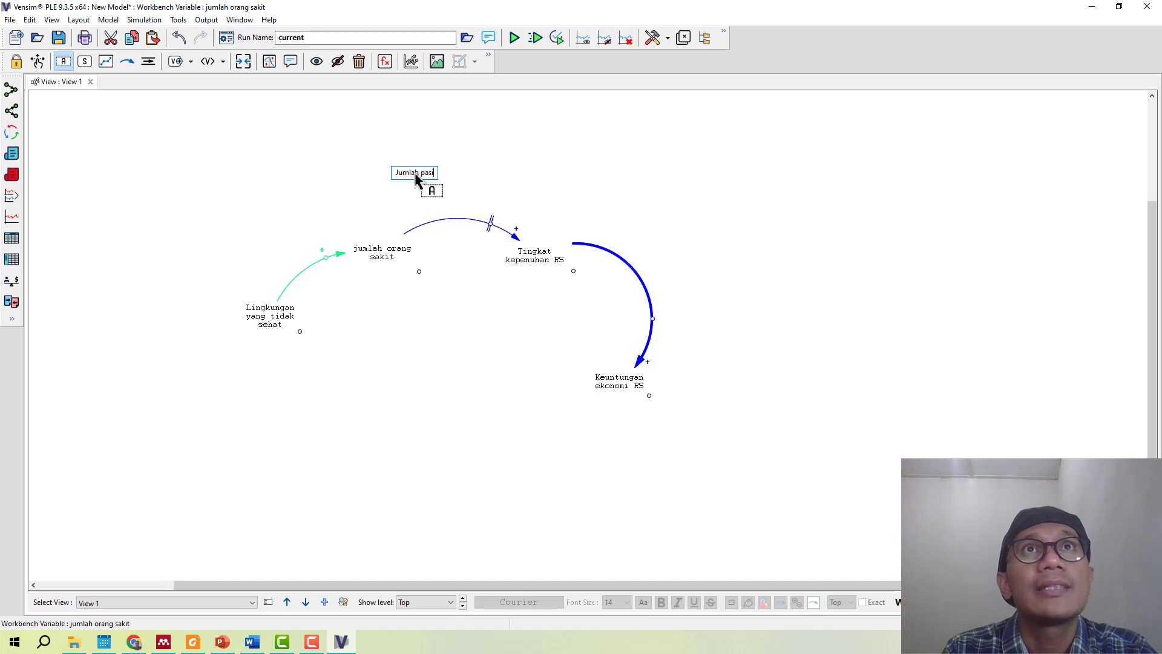
{"action": "type", "text": "en RS"}
{"action": "key", "text": "Return"}
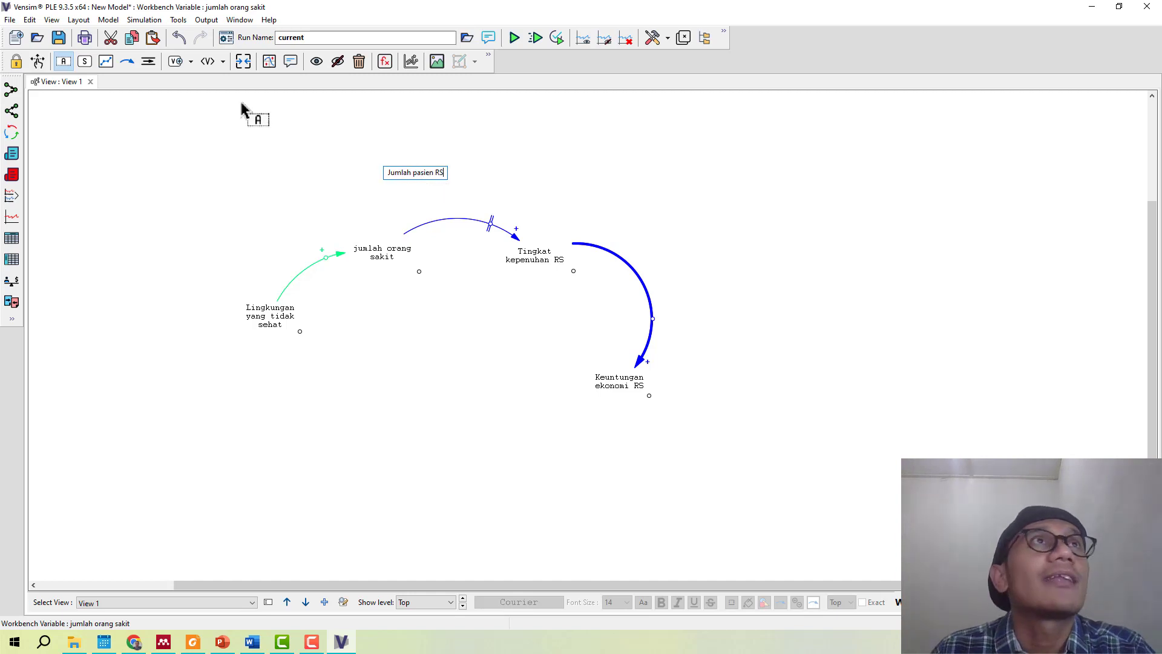
{"action": "left_click", "coordinate": [38, 61]}
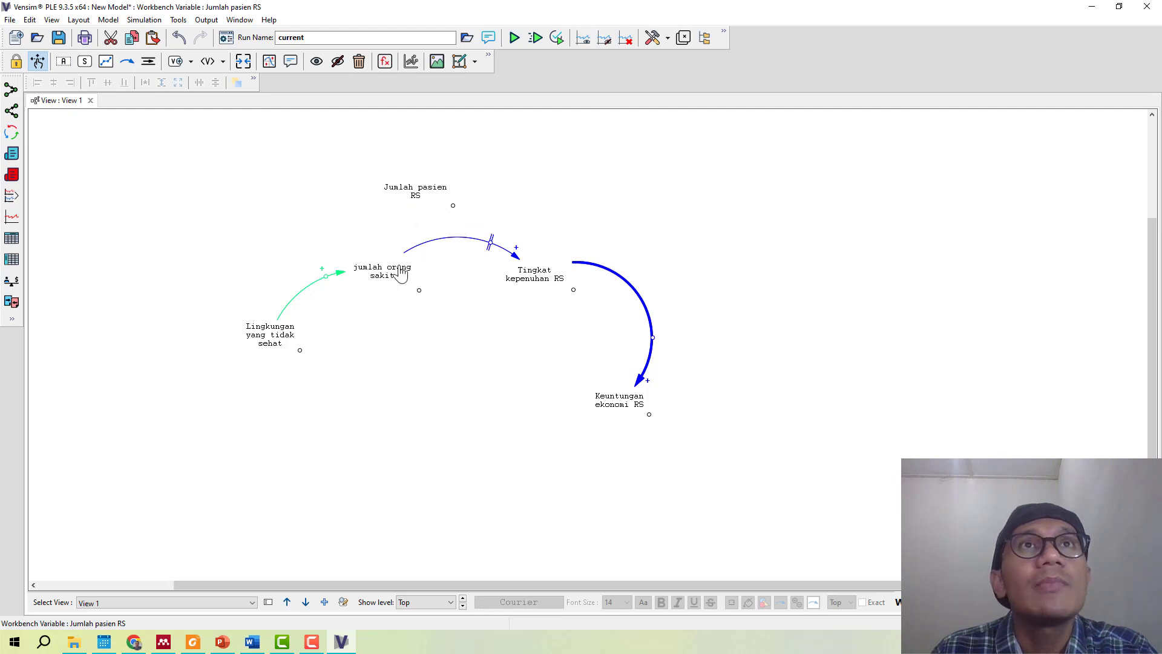
{"action": "left_click", "coordinate": [492, 248]}
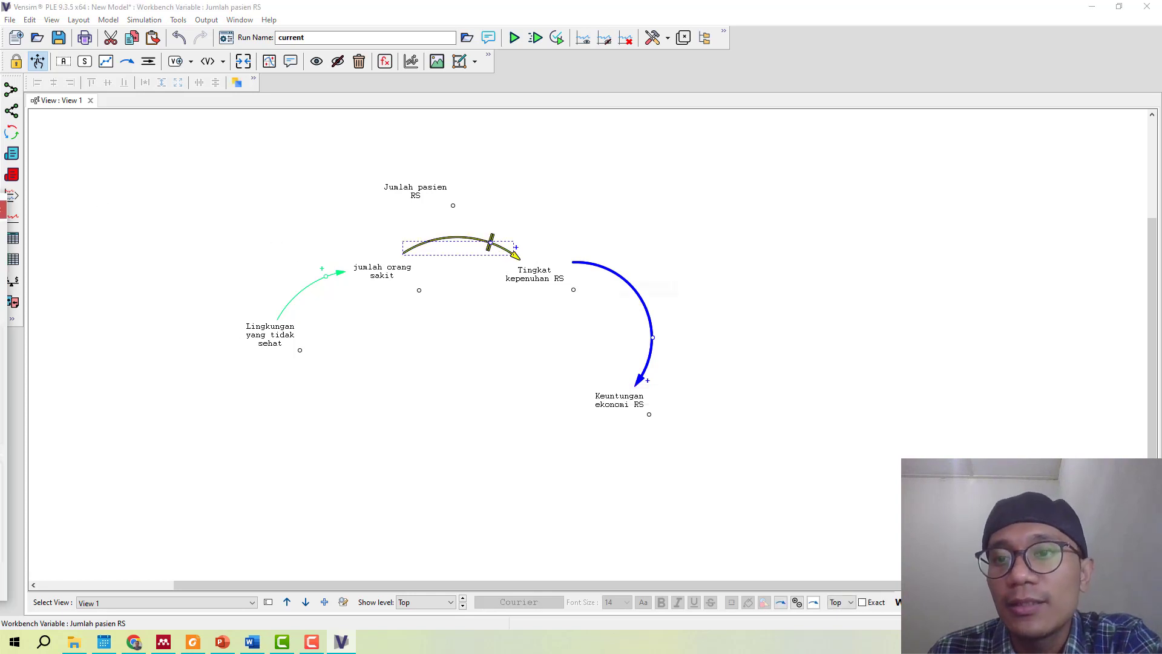
{"action": "right_click", "coordinate": [491, 245]}
{"action": "left_click_drag", "start_coordinate": [500, 107], "coordinate": [826, 114]}
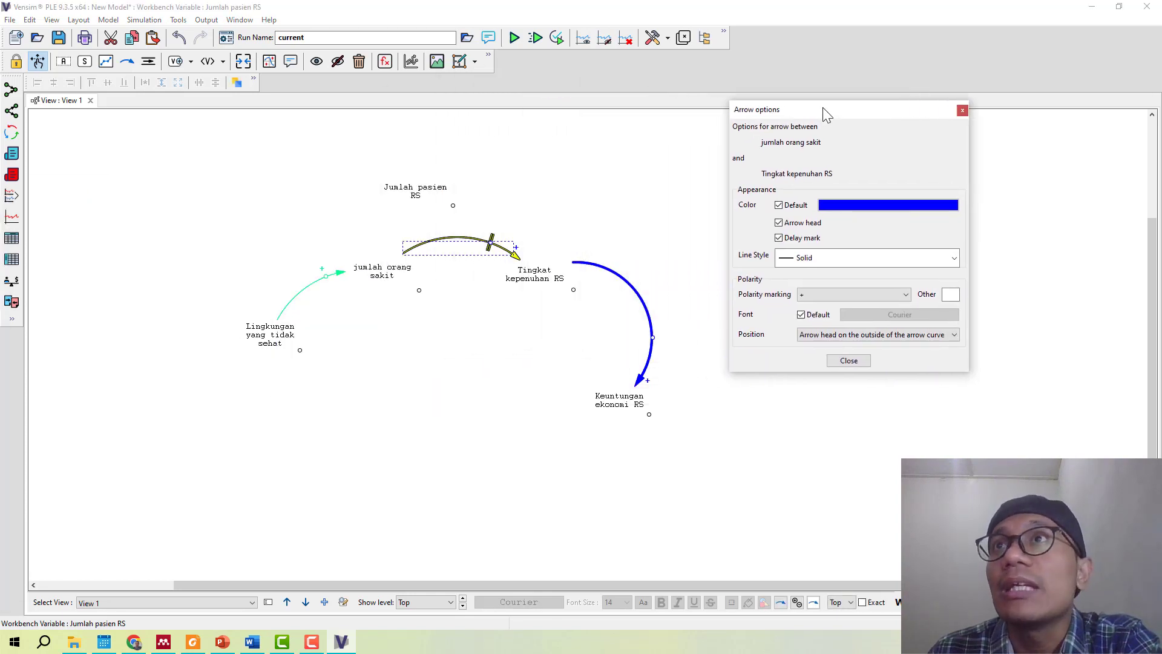
{"action": "left_click", "coordinate": [962, 110]}
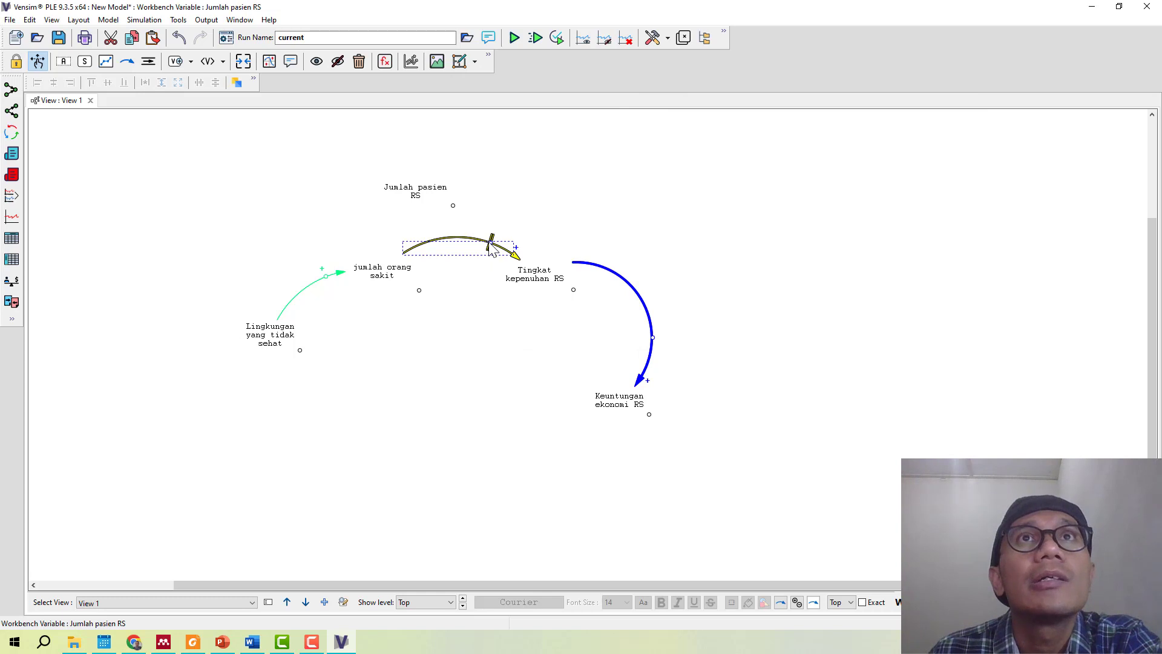
{"action": "right_click", "coordinate": [489, 242]}
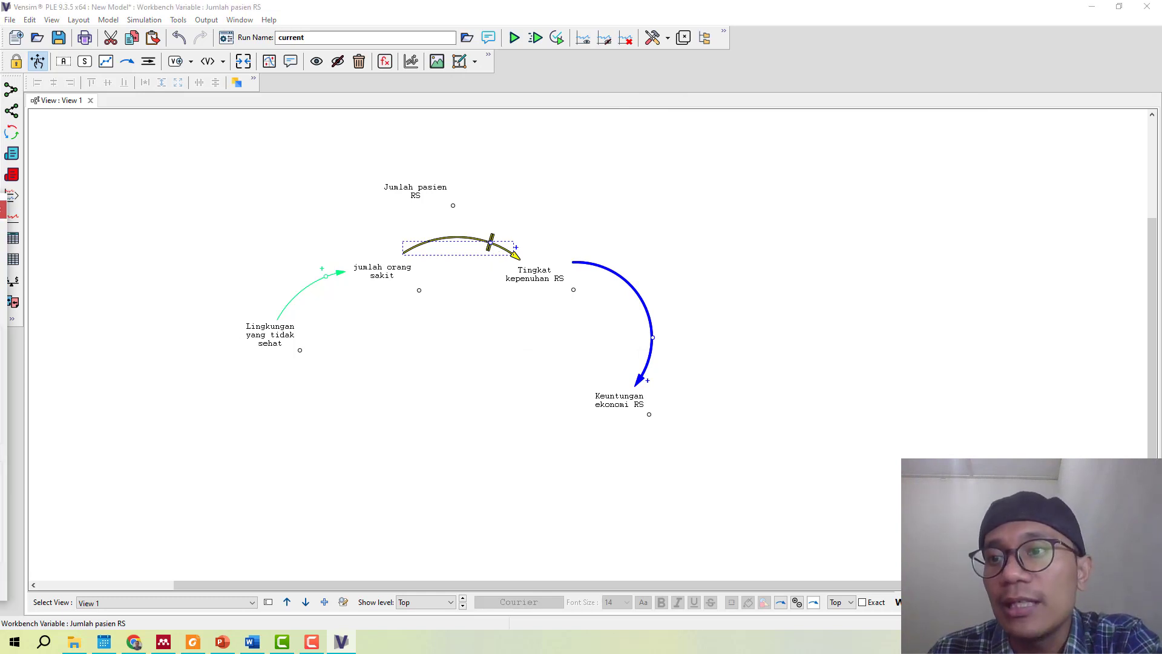
{"action": "left_click", "coordinate": [2, 210]}
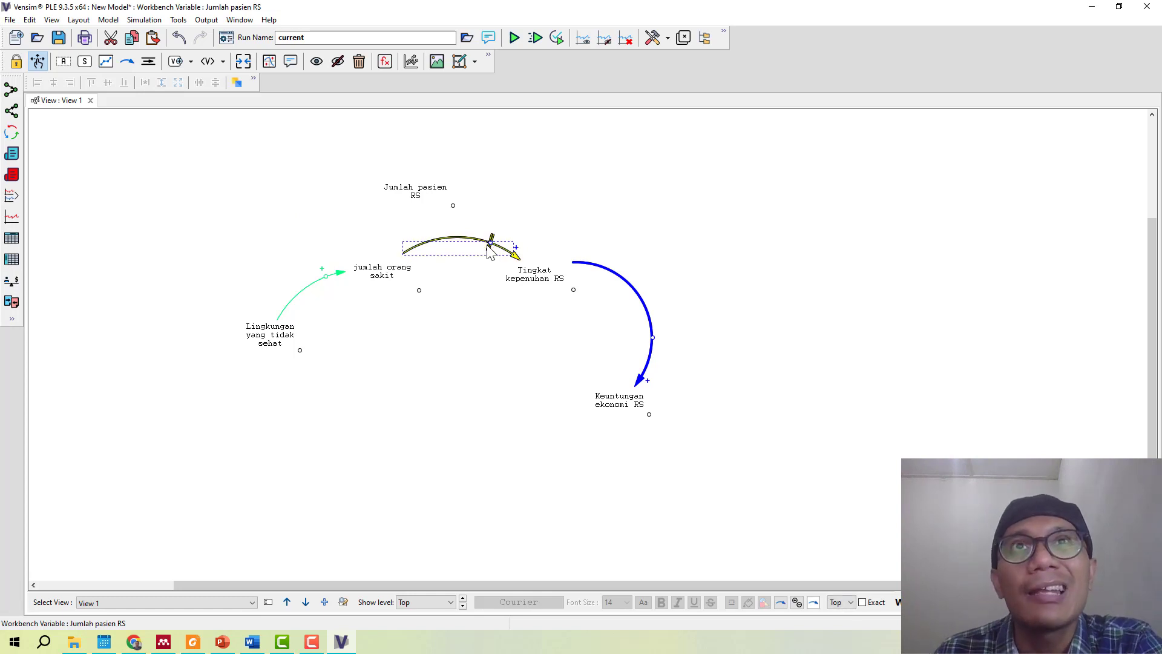
- Delete the arrow from jumlah orang sakit to Tingkat kepenuhan RS, changing the model structure as well
{"action": "key", "text": "Delete"}
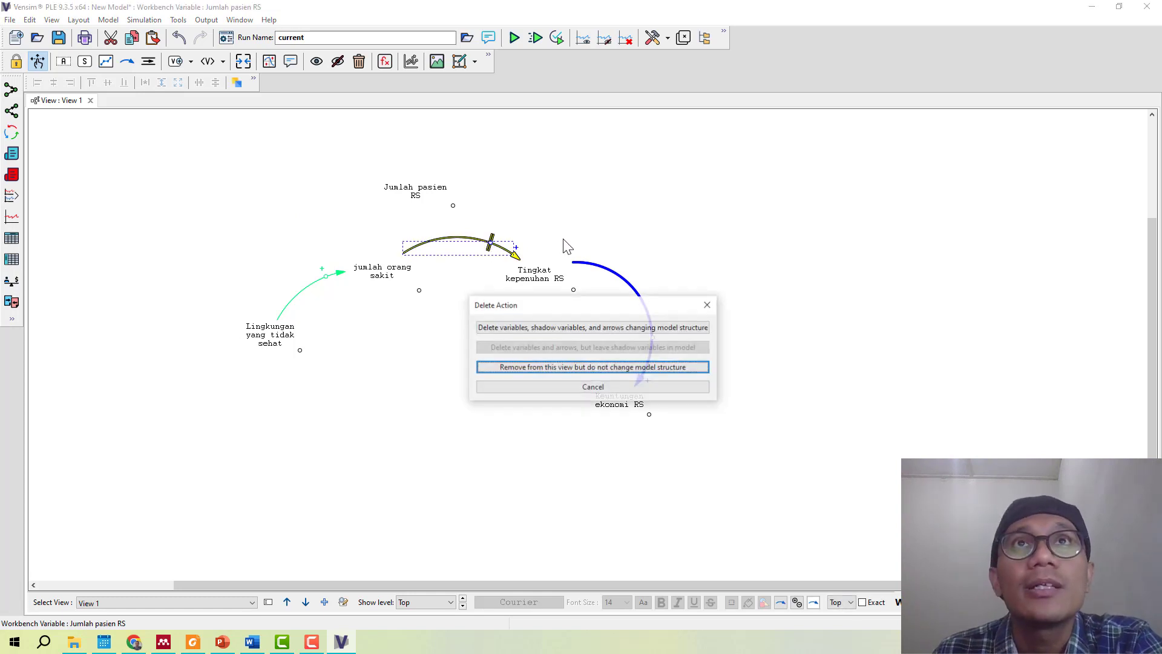
{"action": "left_click_drag", "start_coordinate": [583, 310], "coordinate": [784, 182]}
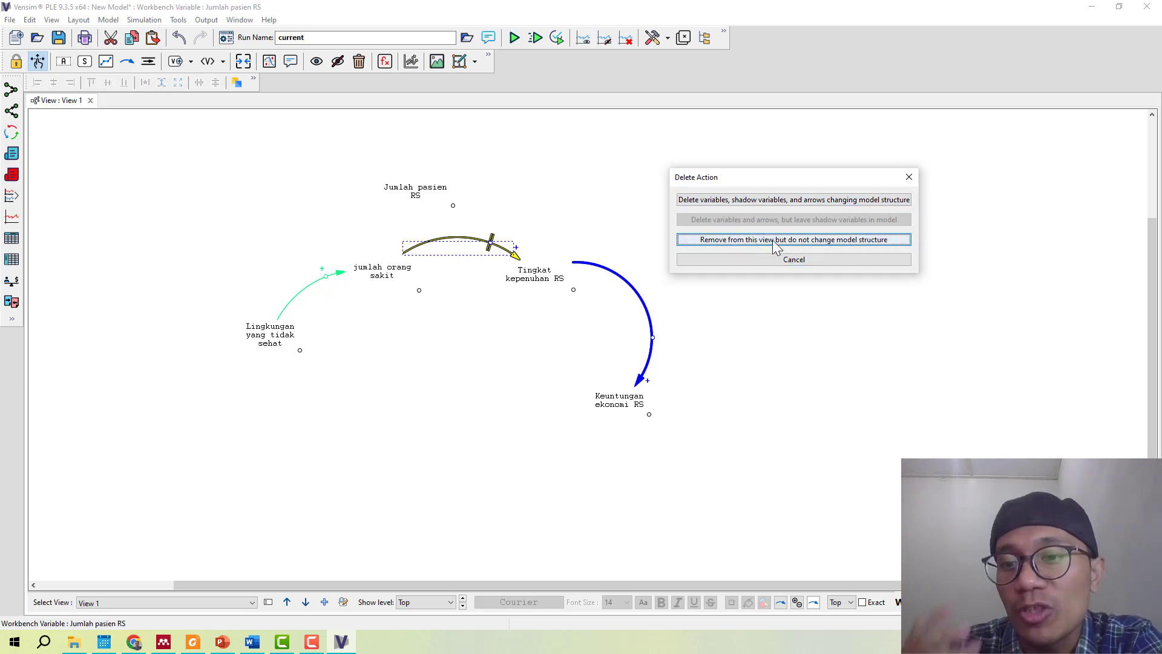
{"action": "left_click", "coordinate": [764, 199]}
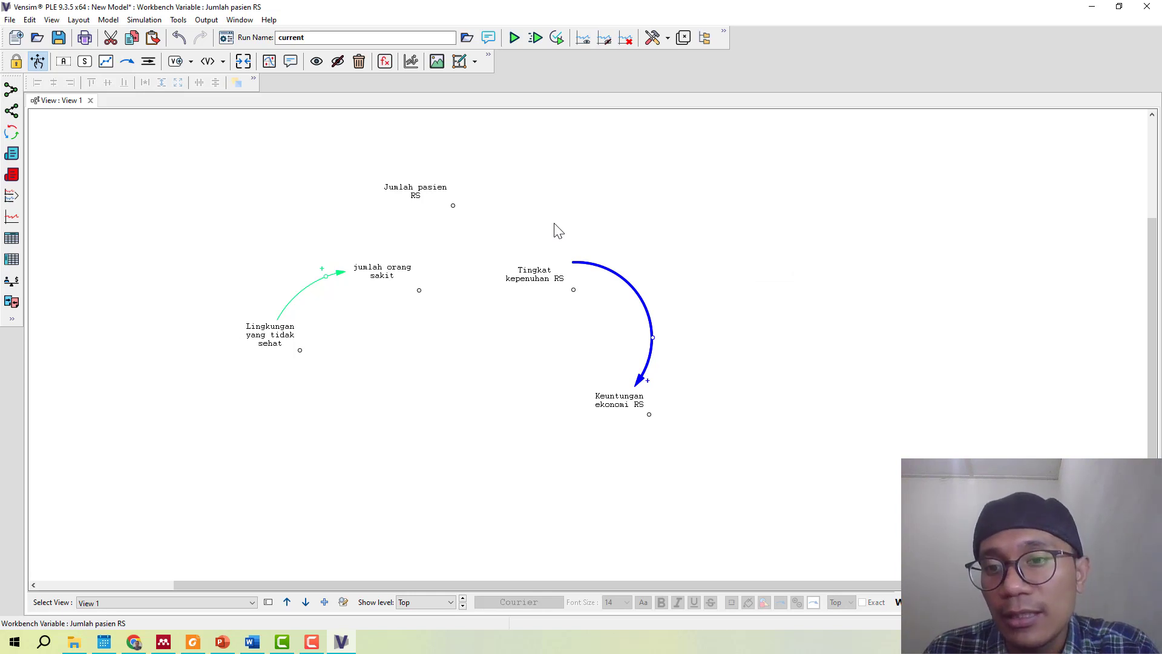
- Undo the arrow deletion and the addition of Jumlah pasien RS, and redo both edits
{"action": "key", "text": "ctrl+z"}
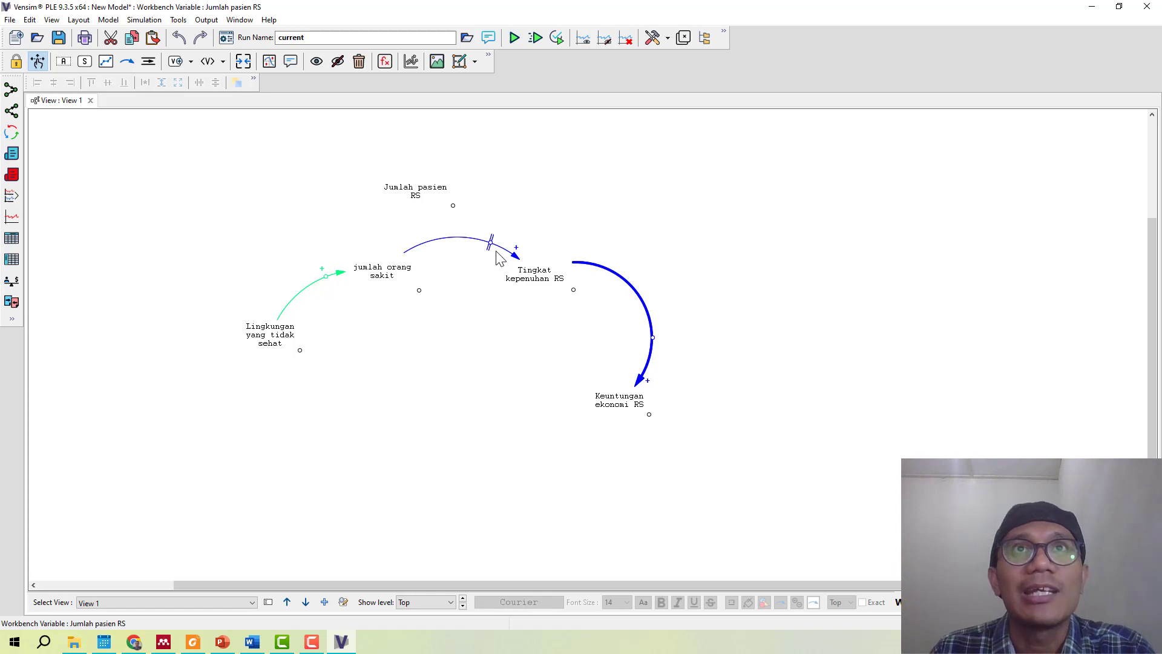
{"action": "key", "text": "ctrl+z"}
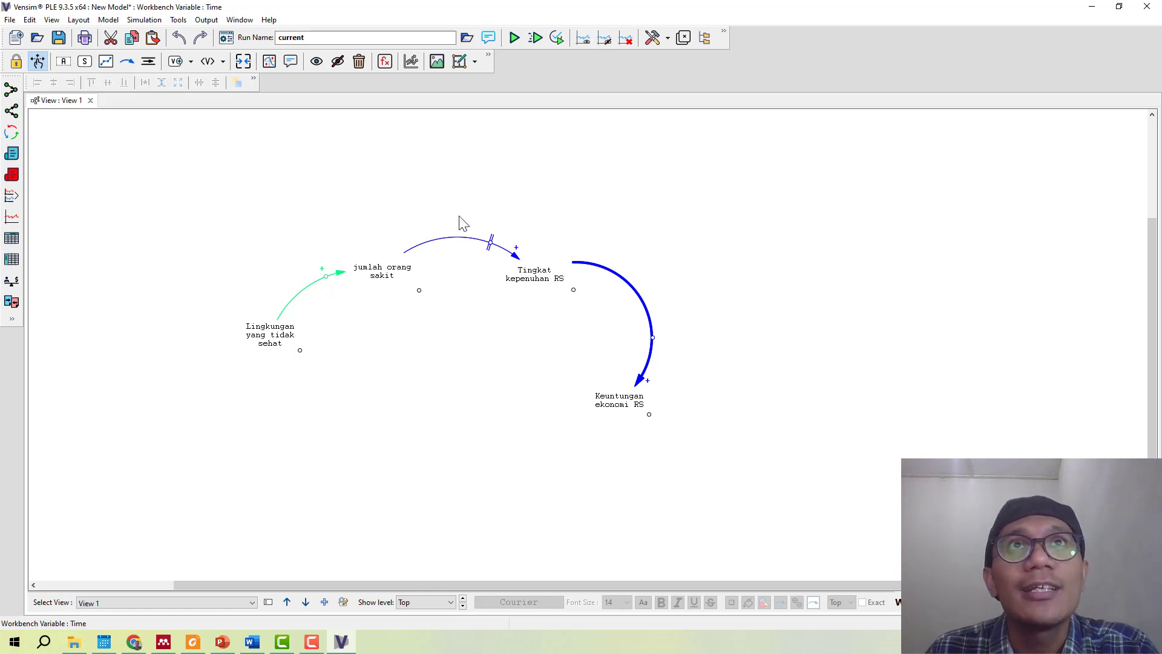
{"action": "key", "text": "ctrl+y"}
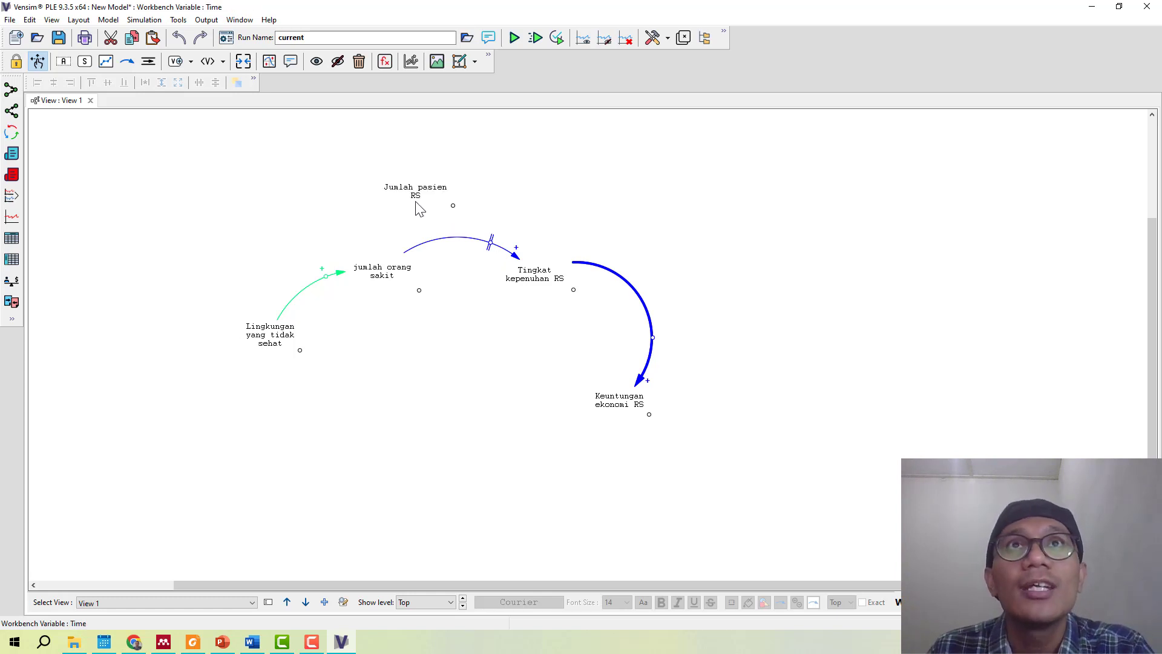
{"action": "key", "text": "ctrl+y"}
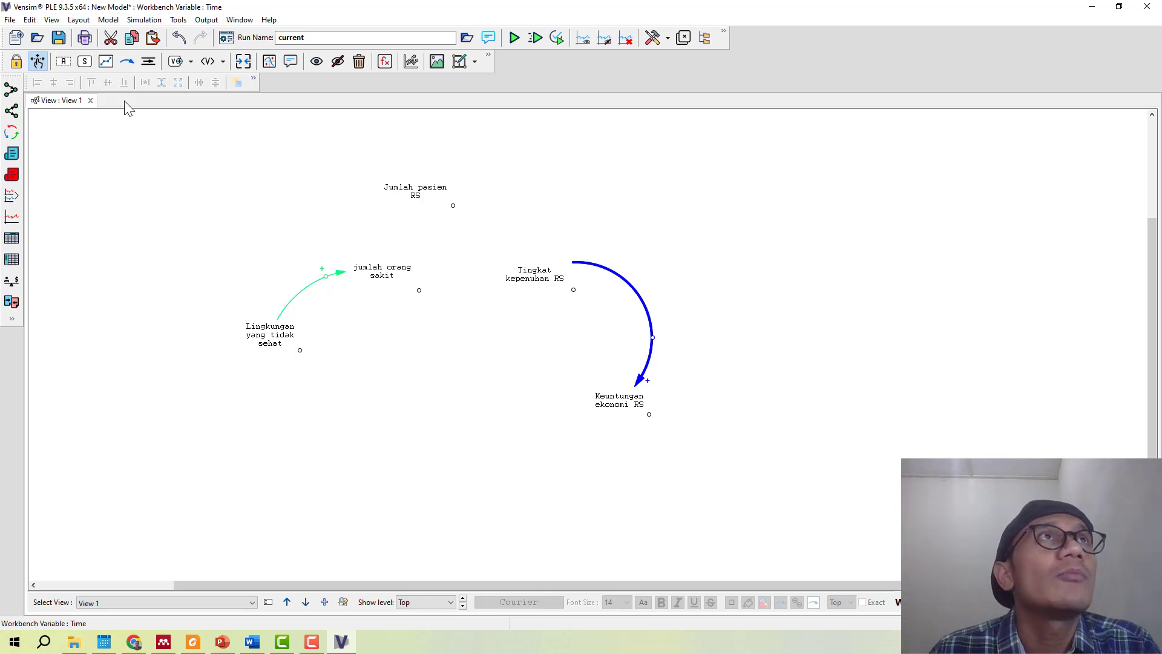
- Draw arrows from jumlah orang sakit to Jumlah pasien RS and from Jumlah pasien RS to Tingkat kepenuhan RS
{"action": "left_click", "coordinate": [126, 63]}
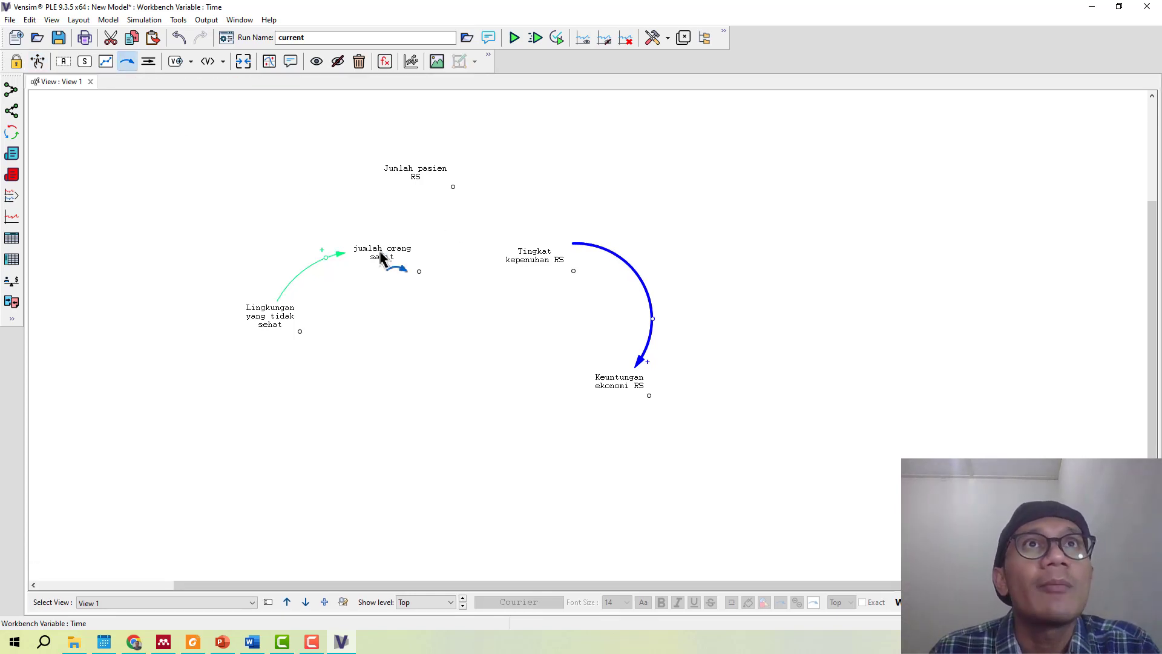
{"action": "left_click_drag", "start_coordinate": [385, 252], "coordinate": [526, 259]}
{"action": "left_click", "coordinate": [411, 174]}
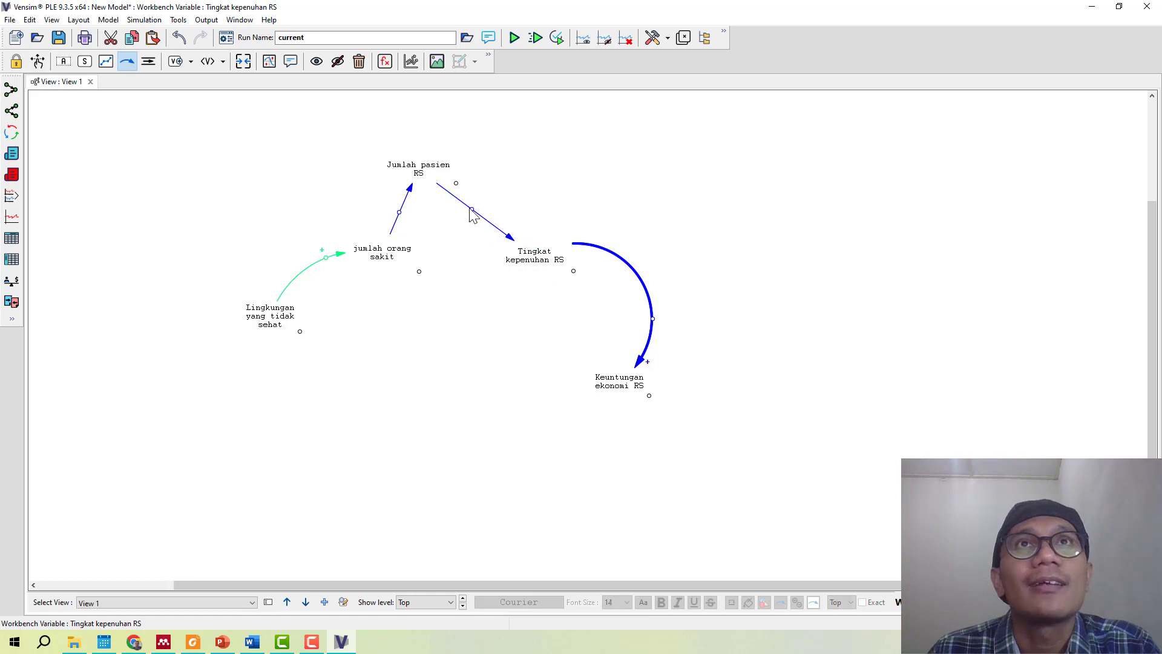
- Curve the two arrows at Jumlah pasien RS outward and move Lingkungan yang tidak sehat and jumlah orang sakit lower
{"action": "left_click_drag", "start_coordinate": [472, 212], "coordinate": [512, 186]}
{"action": "left_click_drag", "start_coordinate": [398, 213], "coordinate": [348, 212]}
{"action": "left_click", "coordinate": [37, 62]}
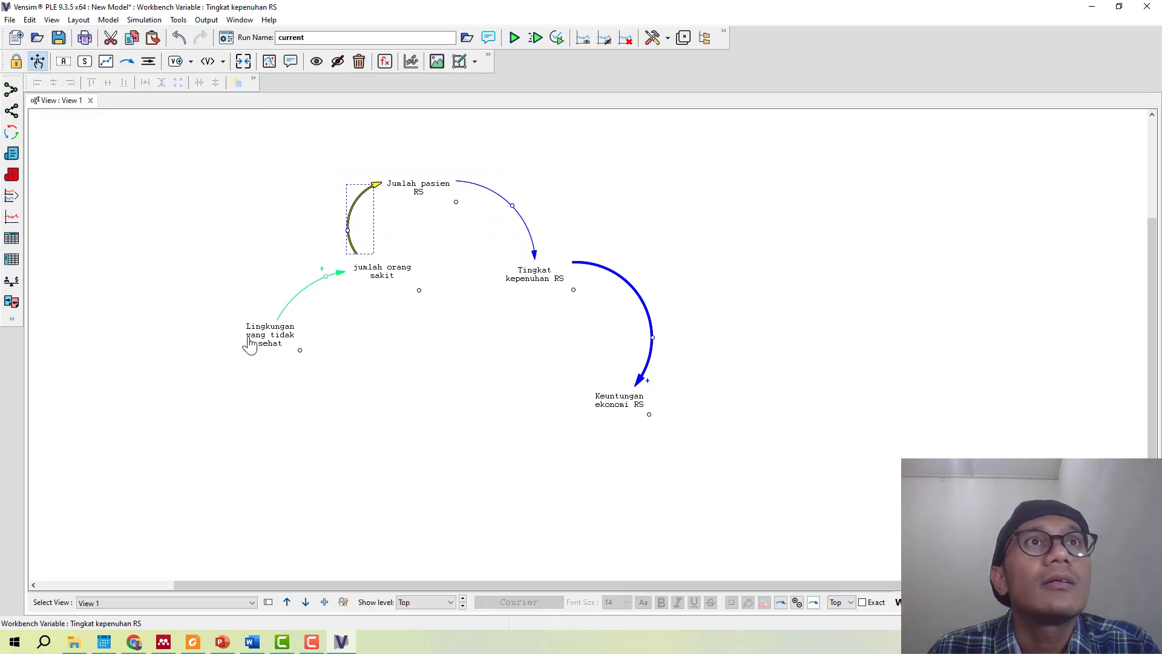
{"action": "left_click_drag", "start_coordinate": [249, 343], "coordinate": [239, 384]}
{"action": "left_click_drag", "start_coordinate": [382, 270], "coordinate": [356, 312]}
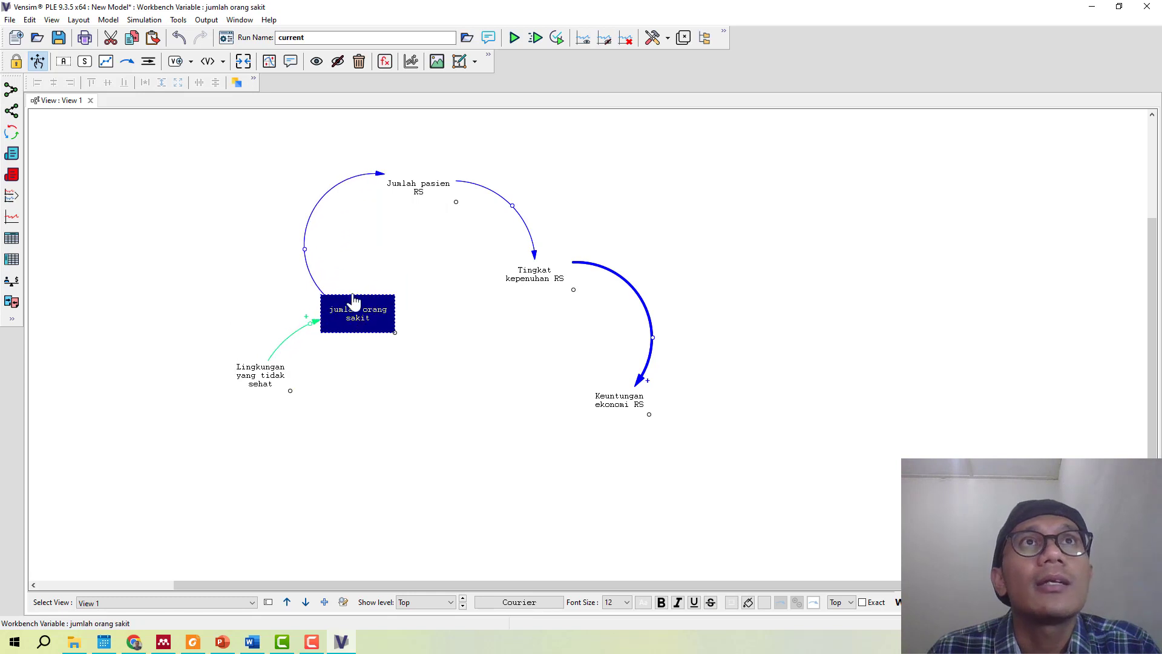
{"action": "left_click_drag", "start_coordinate": [306, 249], "coordinate": [349, 258]}
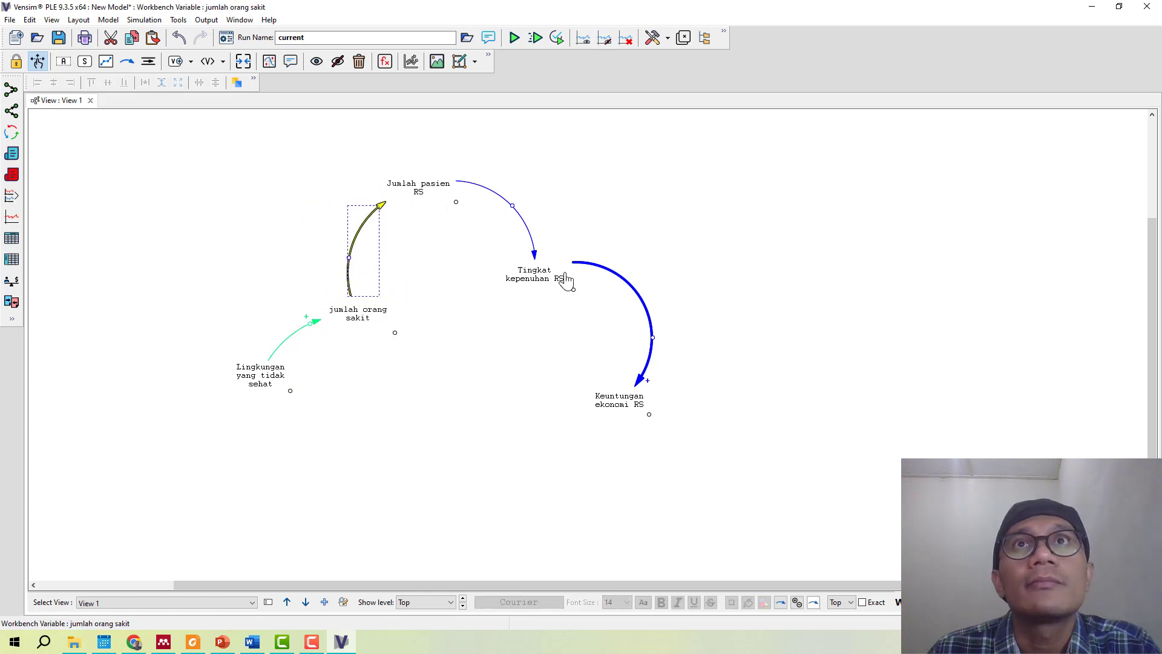
- Move Tingkat kepenuhan RS and Keuntungan ekonomi RS slightly lower and flatten the curve of the arrow between them
{"action": "left_click_drag", "start_coordinate": [559, 278], "coordinate": [555, 287]}
{"action": "left_click_drag", "start_coordinate": [639, 408], "coordinate": [642, 437]}
{"action": "left_click_drag", "start_coordinate": [664, 366], "coordinate": [634, 369]}
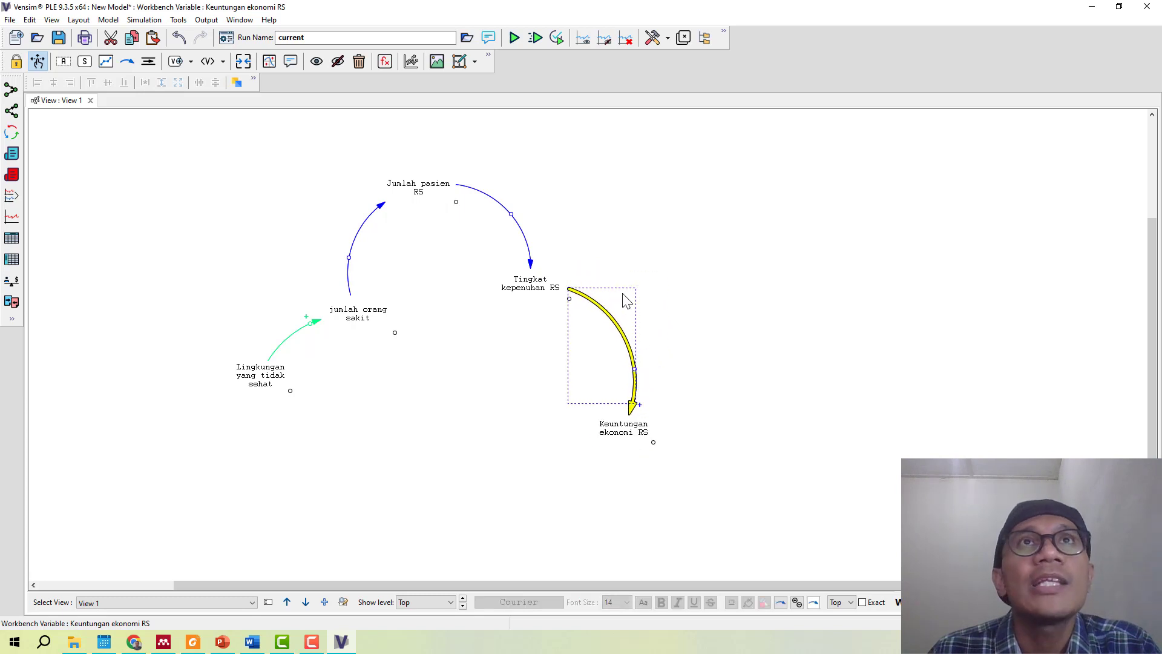
- Set a + polarity marking on the arrow from jumlah orang sakit to Jumlah pasien RS
{"action": "left_click", "coordinate": [349, 259]}
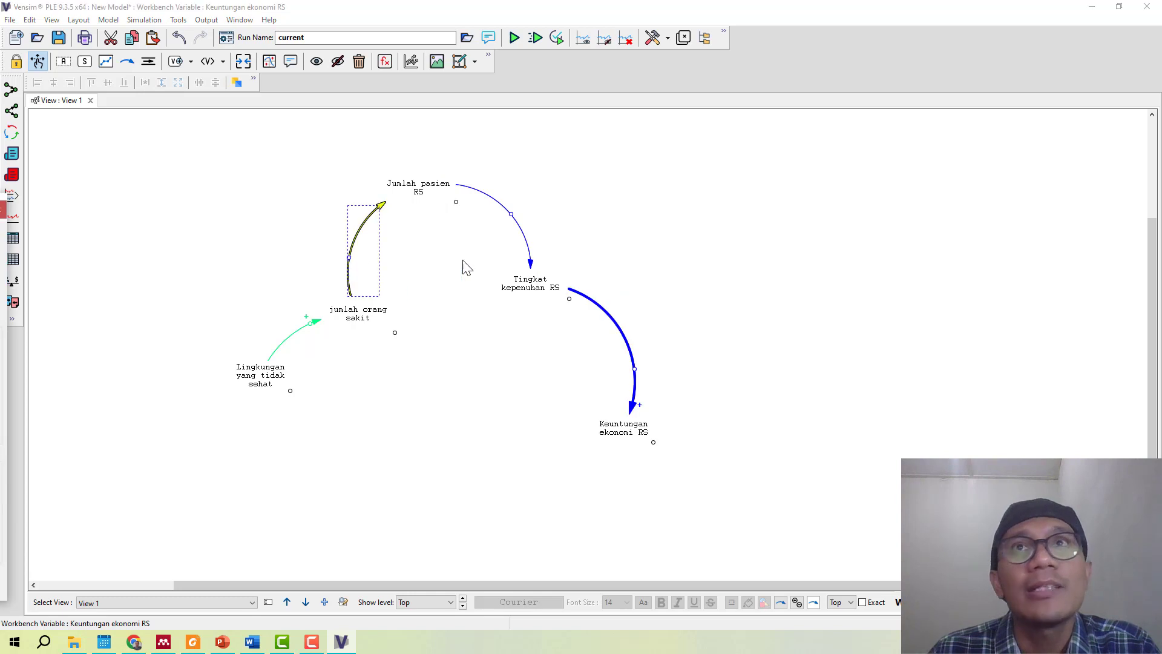
{"action": "left_click_drag", "start_coordinate": [0, 209], "coordinate": [787, 131]}
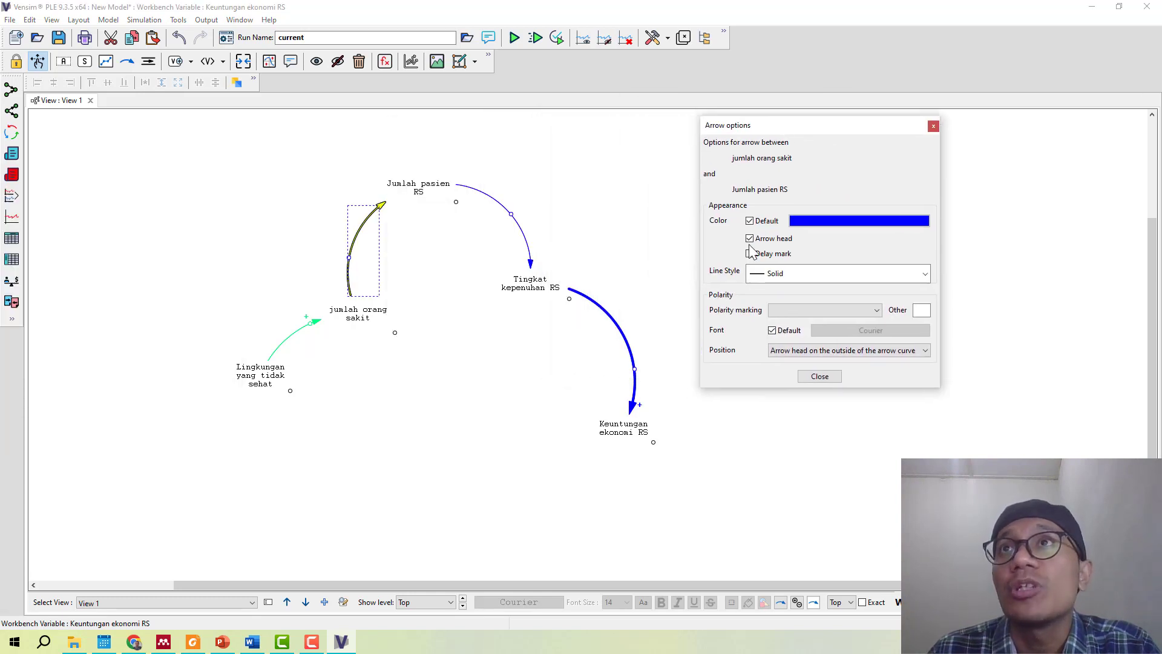
{"action": "left_click", "coordinate": [791, 314]}
{"action": "left_click", "coordinate": [798, 350]}
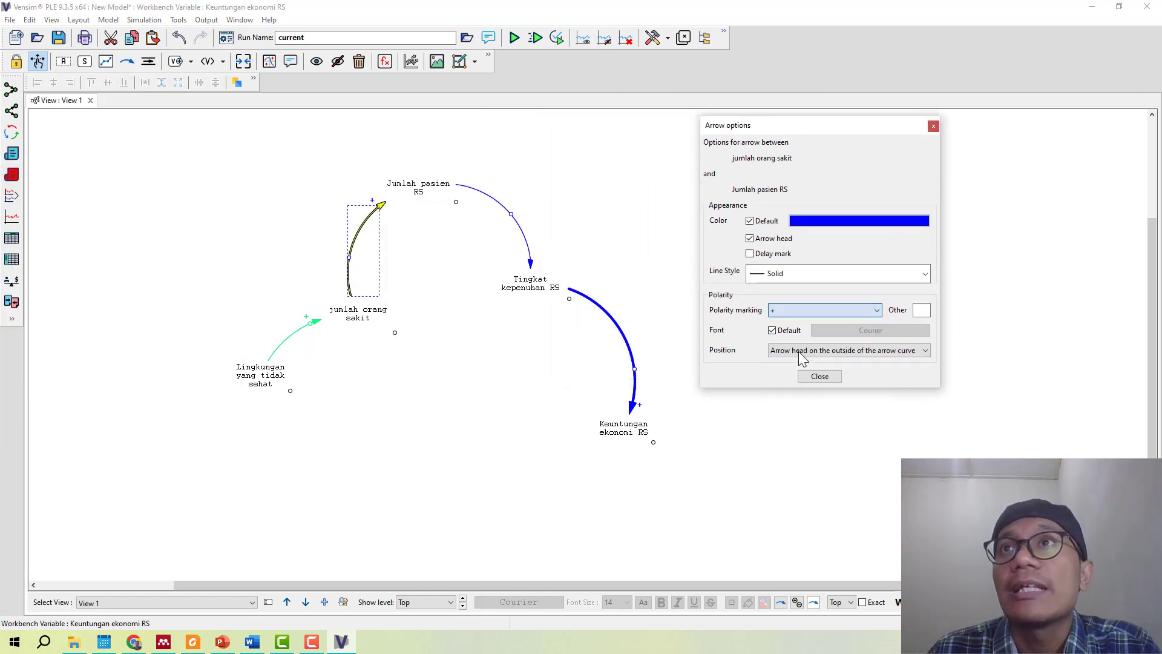
{"action": "left_click", "coordinate": [817, 377]}
{"action": "left_click", "coordinate": [536, 197]}
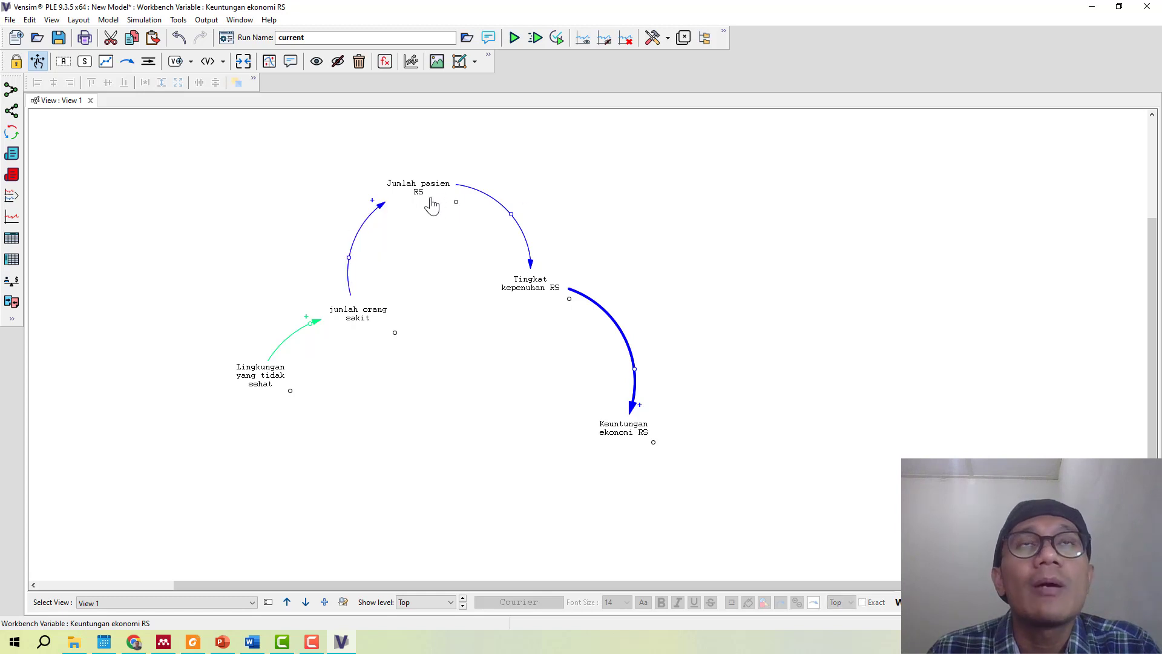
- Set a + polarity marking on the arrow from Jumlah pasien RS to Tingkat kepenuhan RS
{"action": "right_click", "coordinate": [512, 214]}
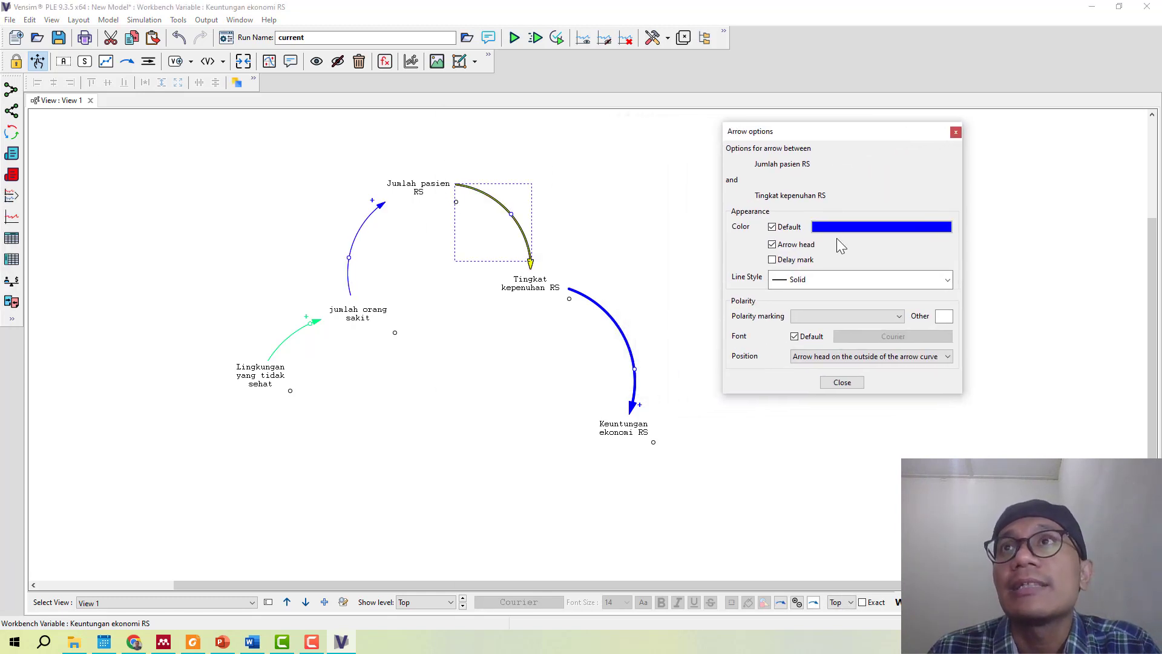
{"action": "left_click", "coordinate": [821, 315]}
{"action": "left_click", "coordinate": [814, 337]}
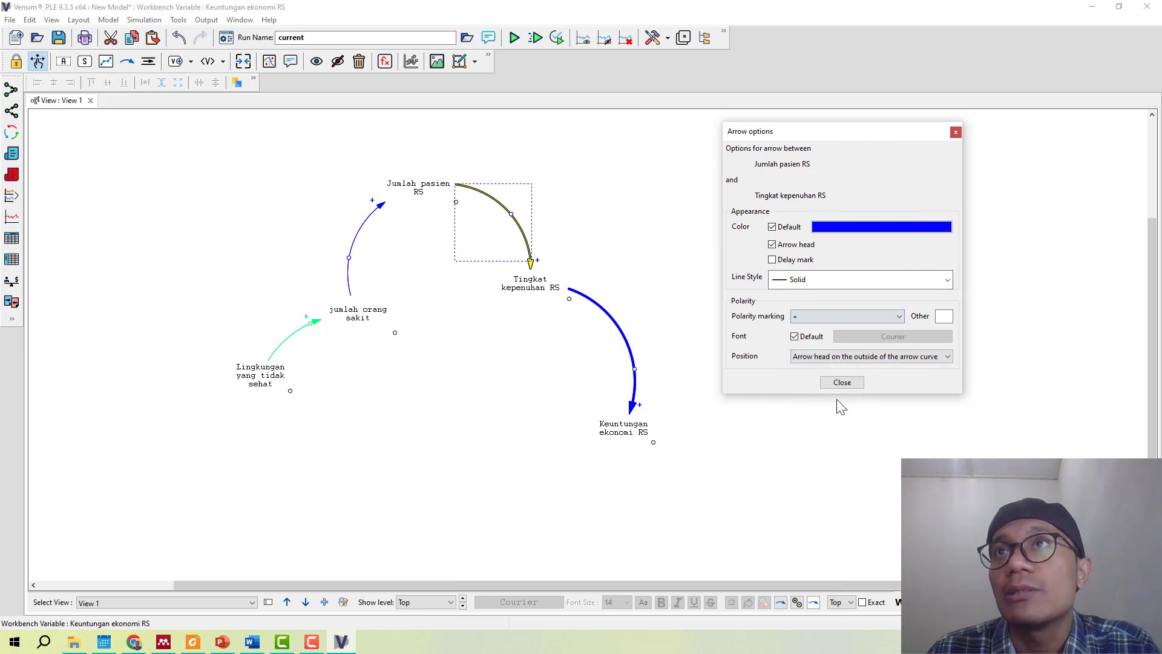
{"action": "left_click", "coordinate": [841, 383]}
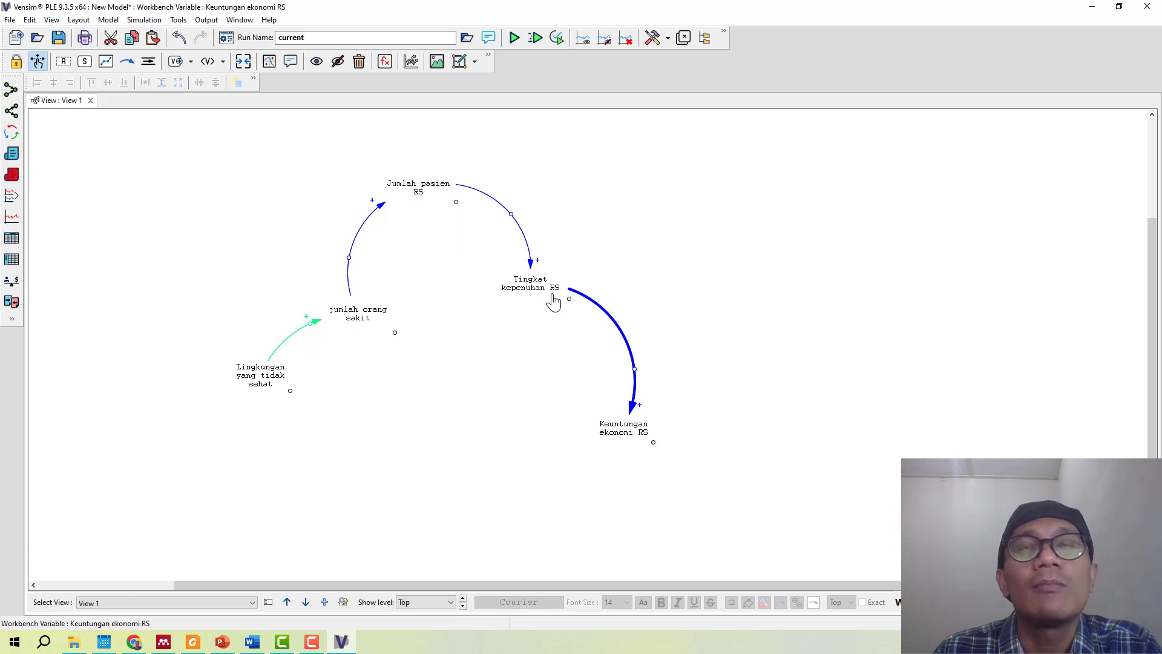
- Add a variable named "Pasien yang tidak bisa dirawat" between jumlah orang sakit and Tingkat kepenuhan RS
{"action": "left_click", "coordinate": [127, 61]}
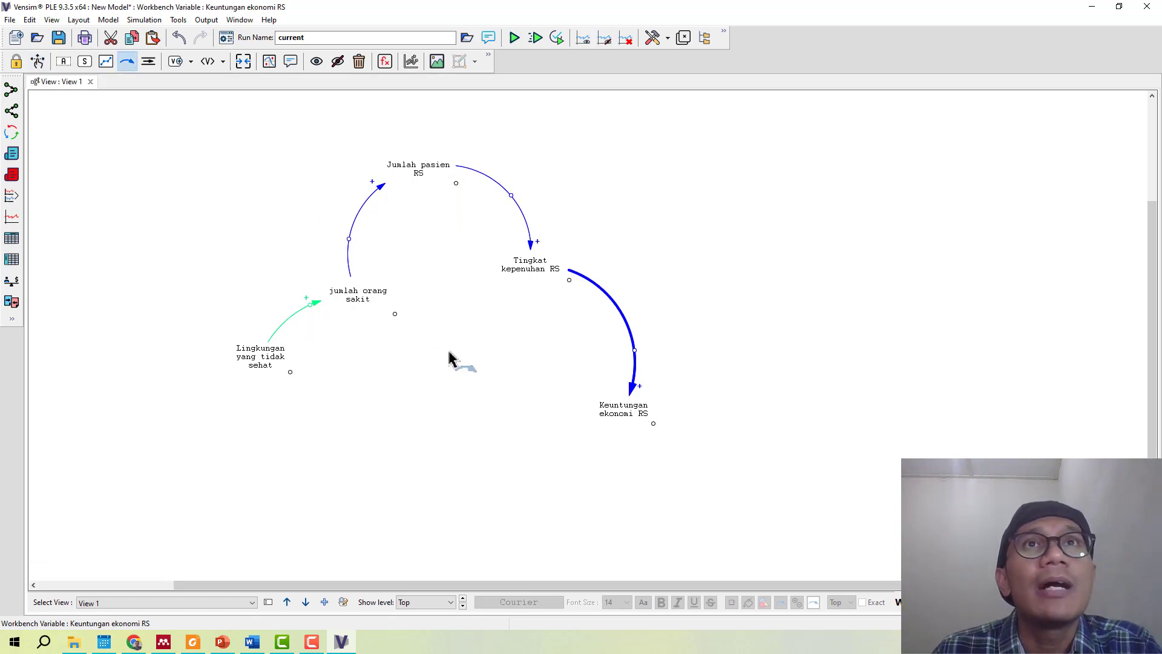
{"action": "left_click", "coordinate": [64, 64]}
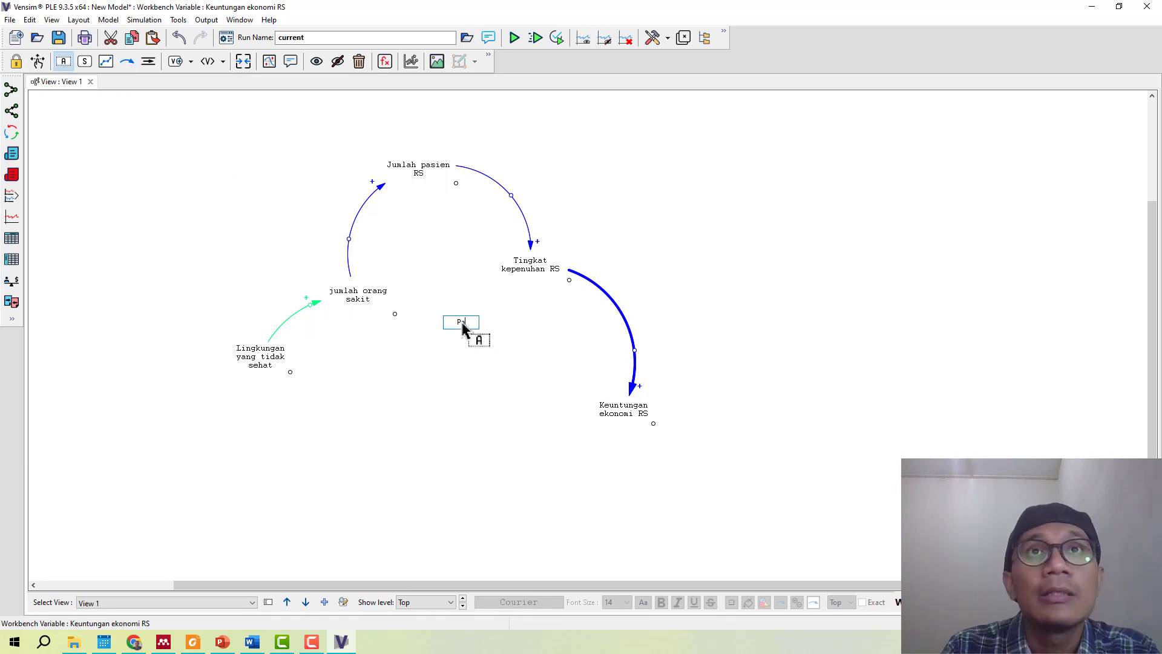
{"action": "left_click", "coordinate": [462, 326]}
{"action": "type", "text": "Pasien yang "}
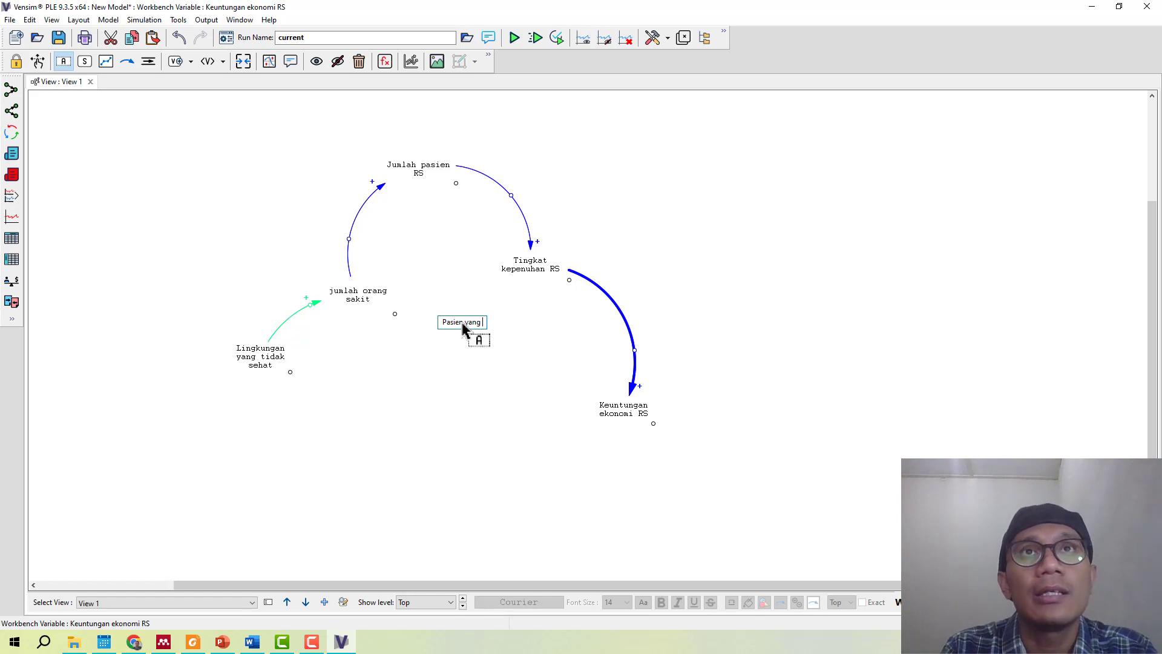
{"action": "type", "text": "tidak b"}
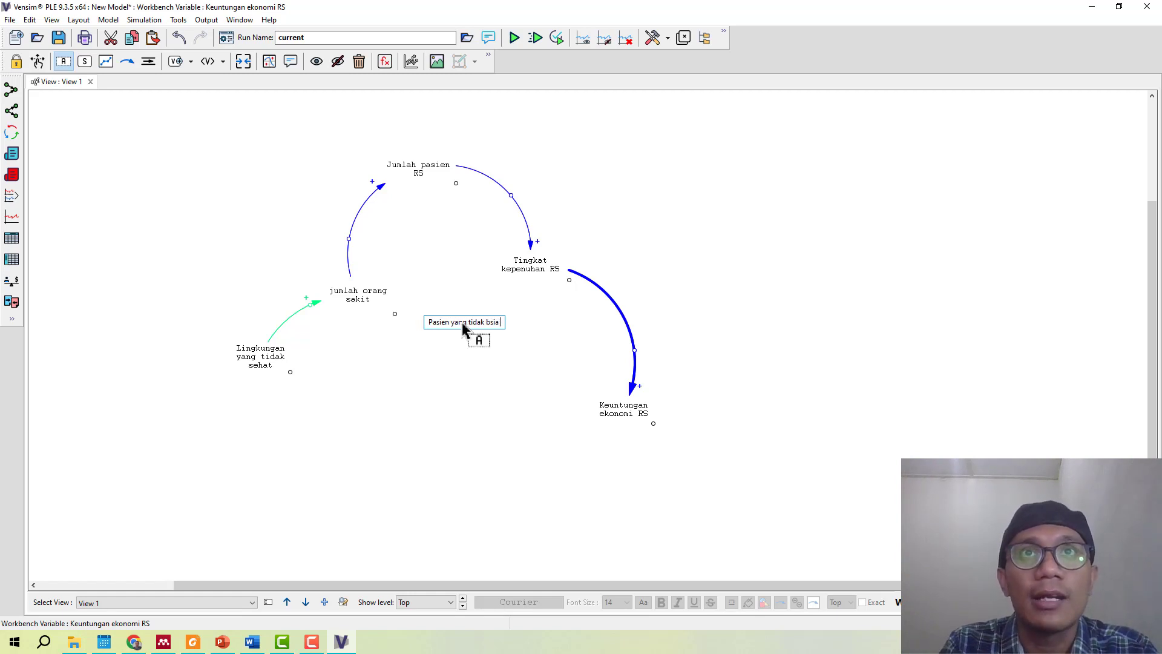
{"action": "type", "text": "isa di"}
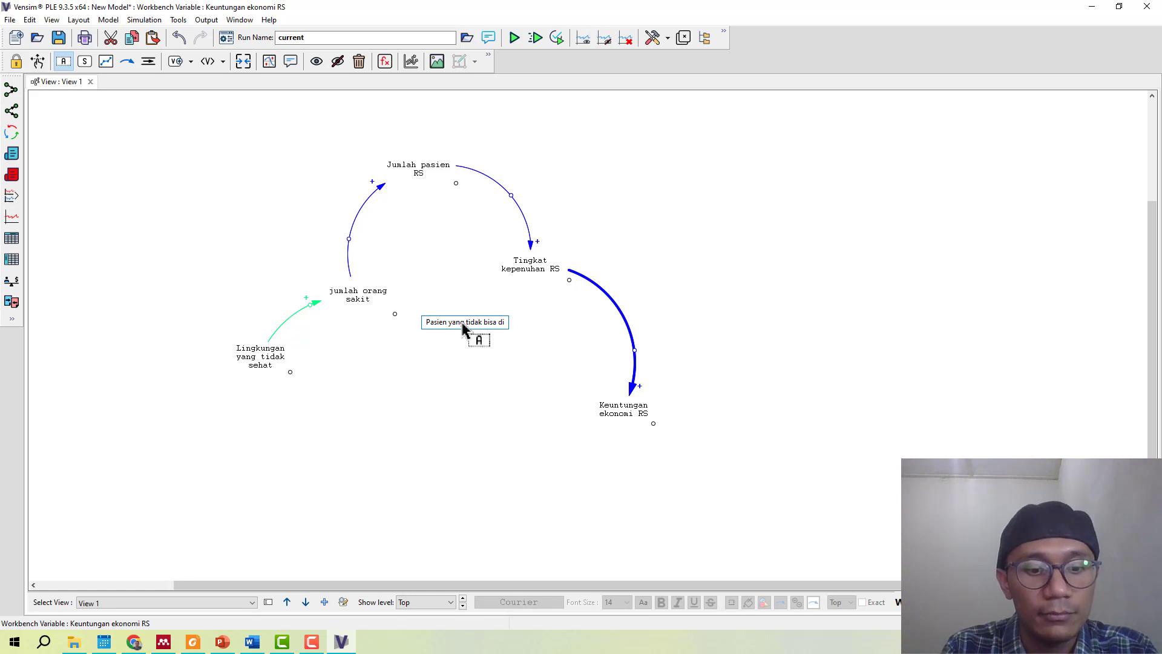
{"action": "type", "text": "rawat"}
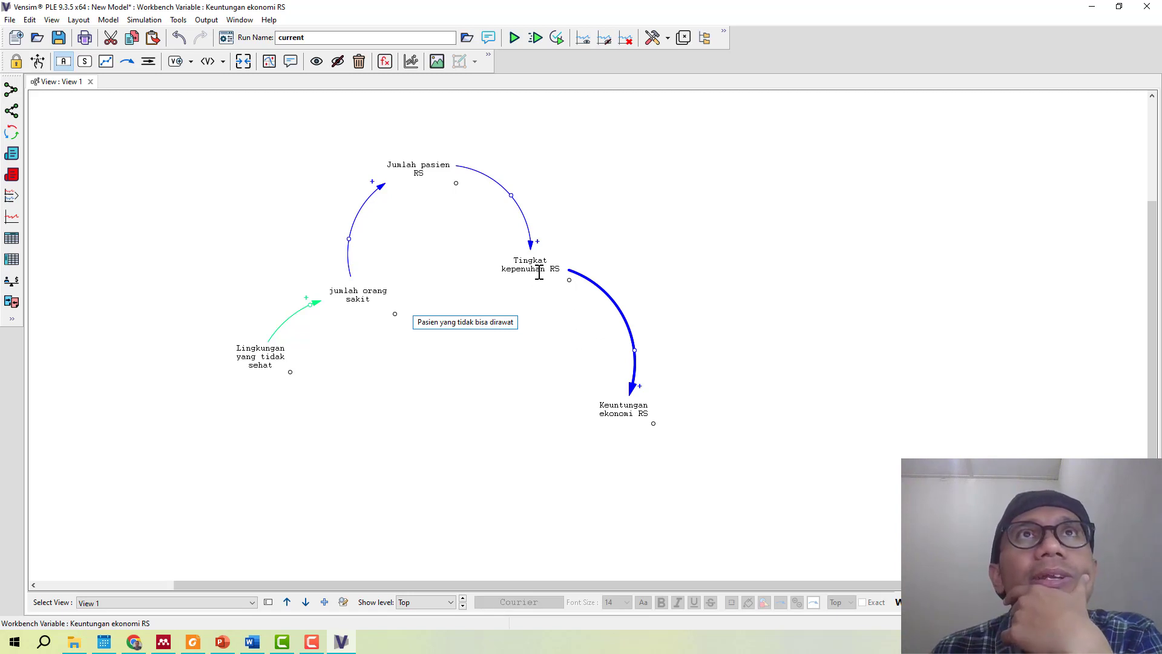
- Delete the variable Pasien yang tidak bisa dirawat, changing the model structure as well
{"action": "left_click", "coordinate": [38, 61]}
{"action": "left_click", "coordinate": [481, 348]}
{"action": "key", "text": "Delete"}
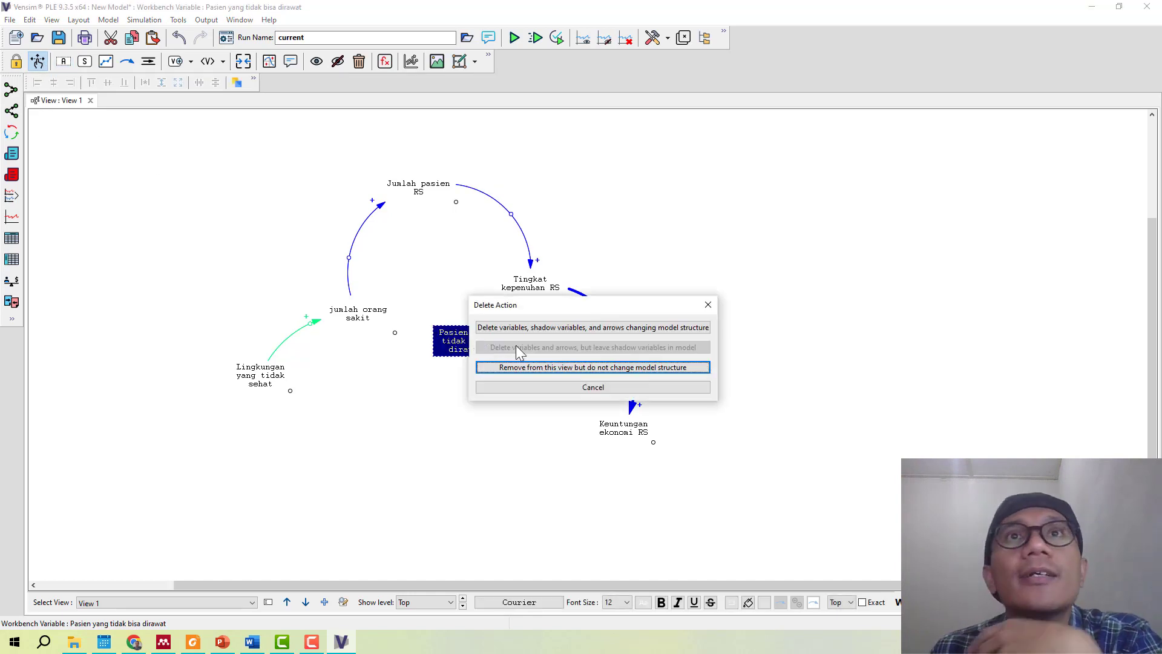
{"action": "left_click", "coordinate": [544, 328]}
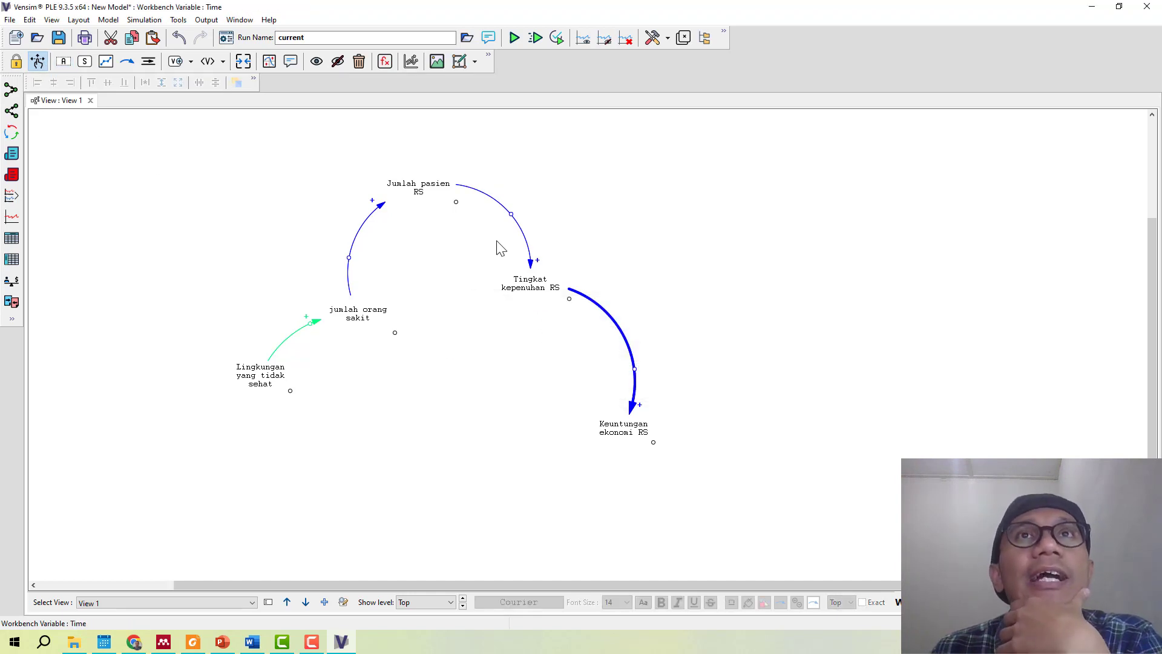
- Move Jumlah pasien RS closer to Tingkat kepenuhan RS and draw a curved return arrow from Tingkat kepenuhan RS to it
{"action": "left_click_drag", "start_coordinate": [423, 188], "coordinate": [443, 222]}
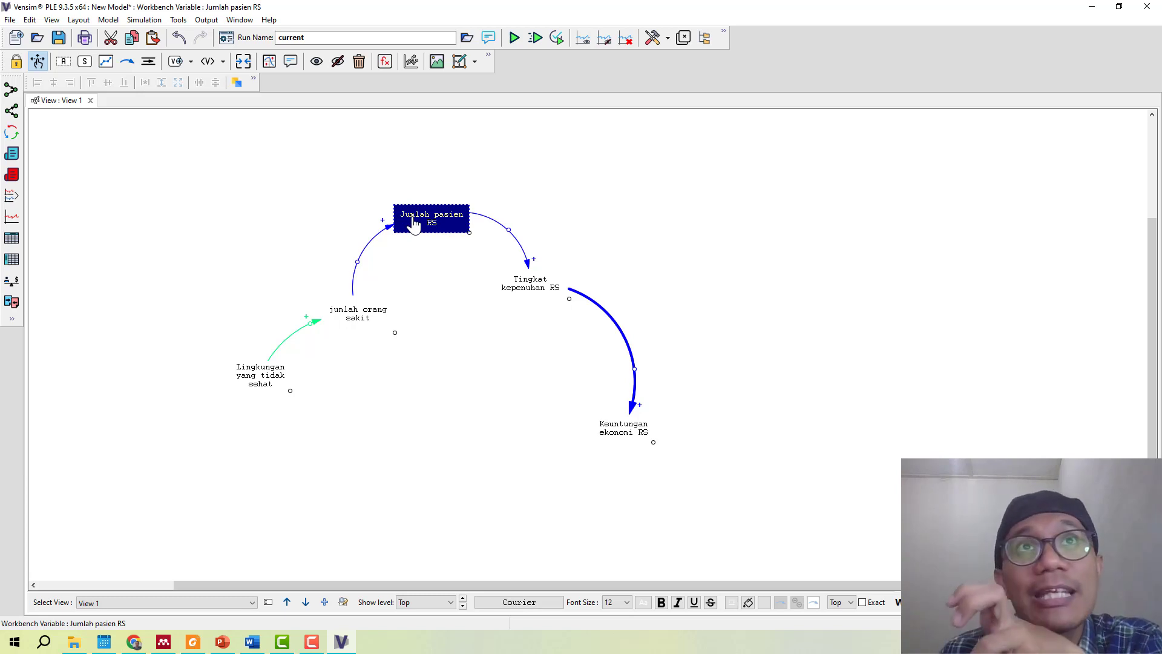
{"action": "left_click", "coordinate": [287, 191]}
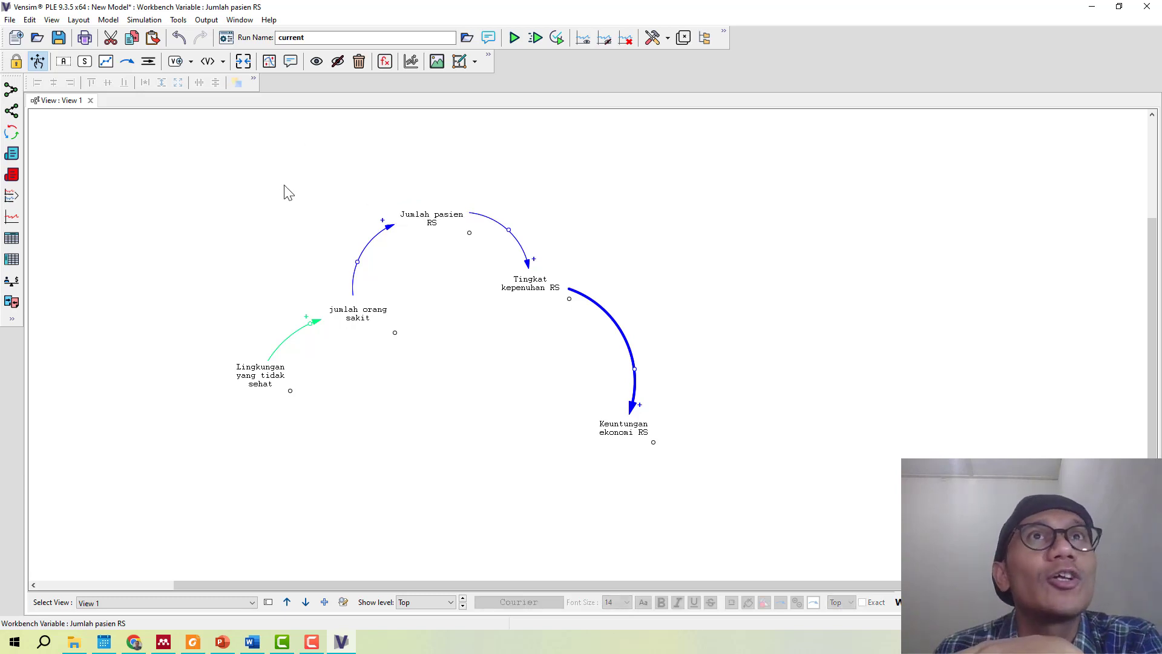
{"action": "left_click", "coordinate": [128, 61]}
{"action": "left_click", "coordinate": [532, 272]}
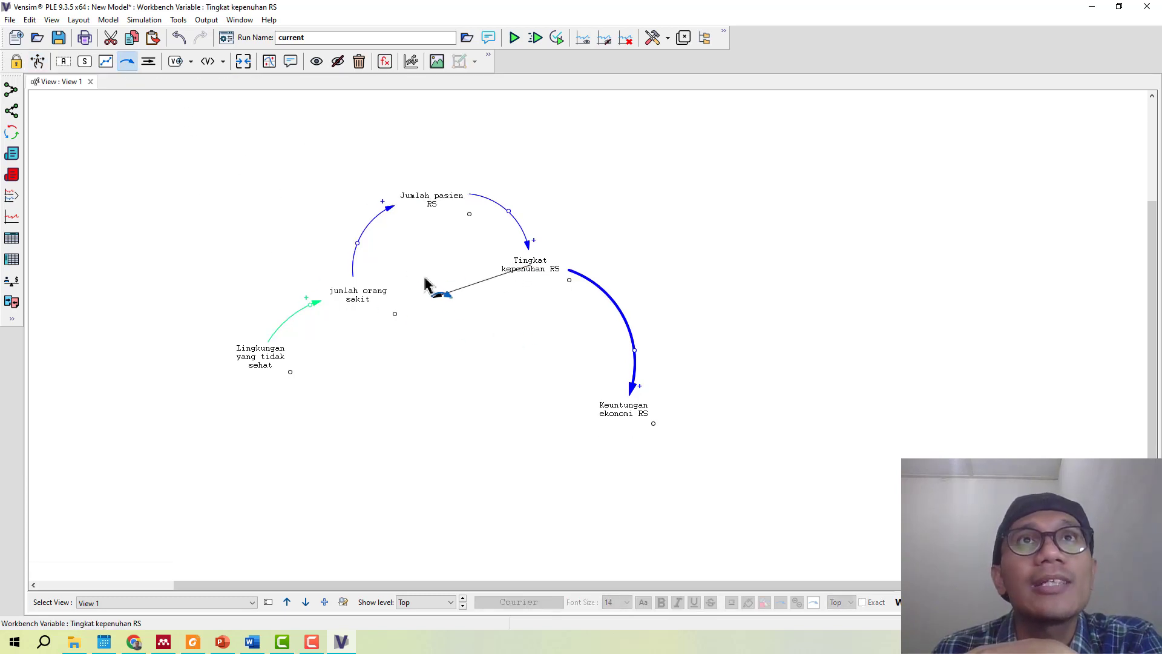
{"action": "left_click", "coordinate": [429, 205]}
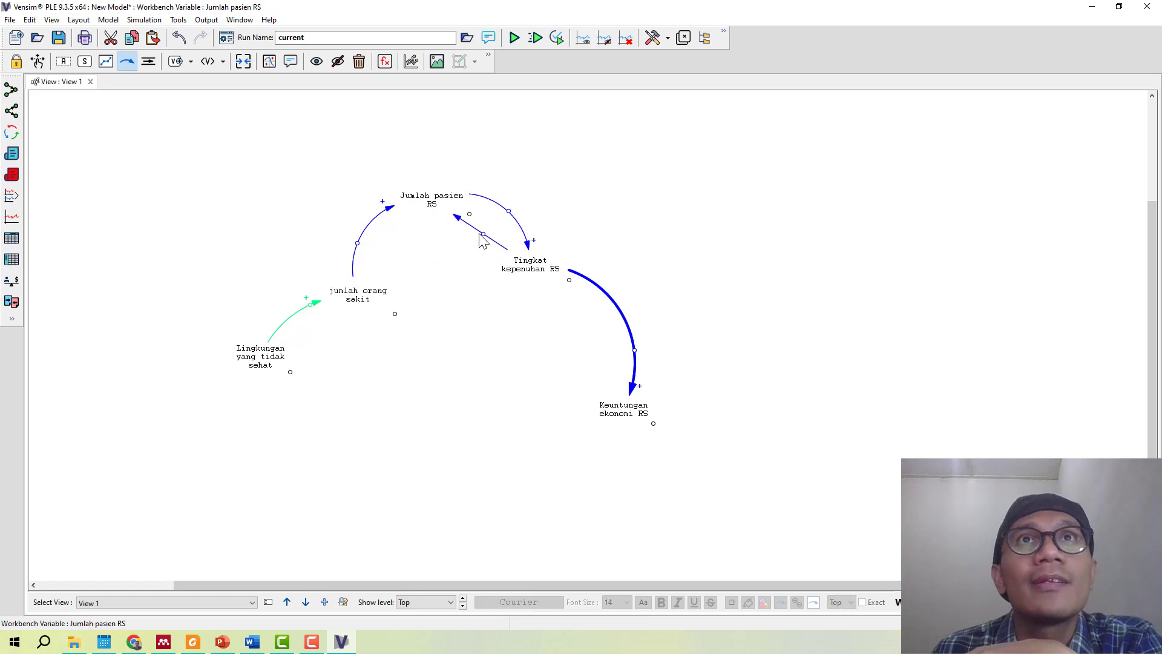
{"action": "left_click_drag", "start_coordinate": [483, 234], "coordinate": [455, 266]}
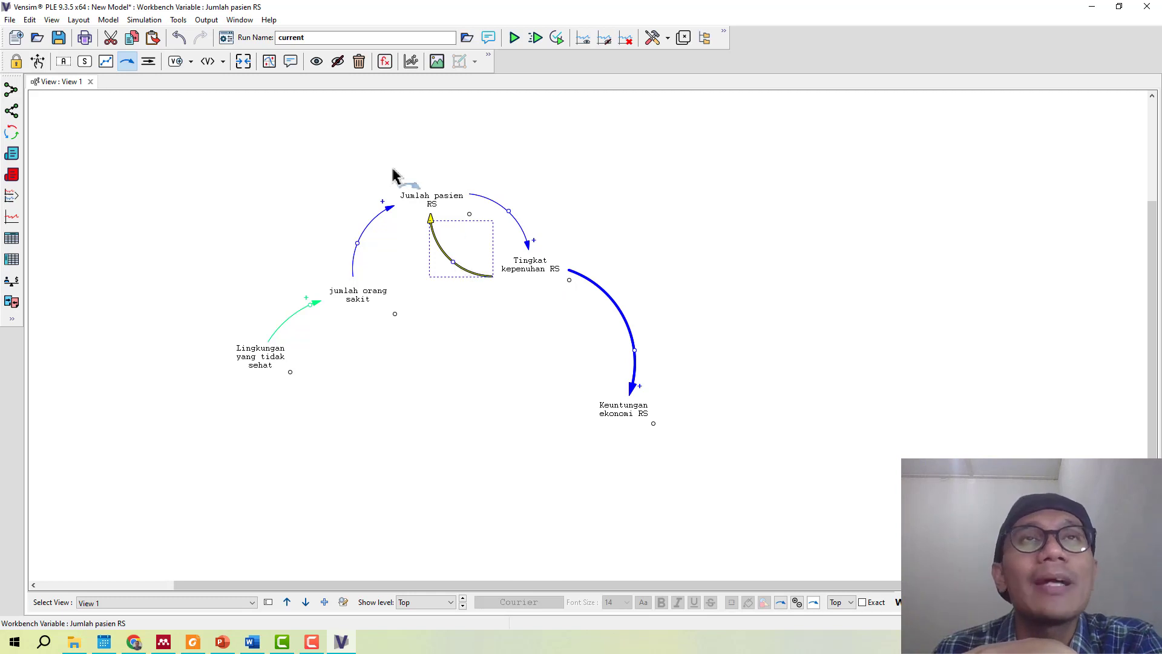
- Rename Jumlah pasien RS as "Jumlah pasien yang dirawat di RS" and widen its label to fit on two lines
{"action": "left_click", "coordinate": [67, 64]}
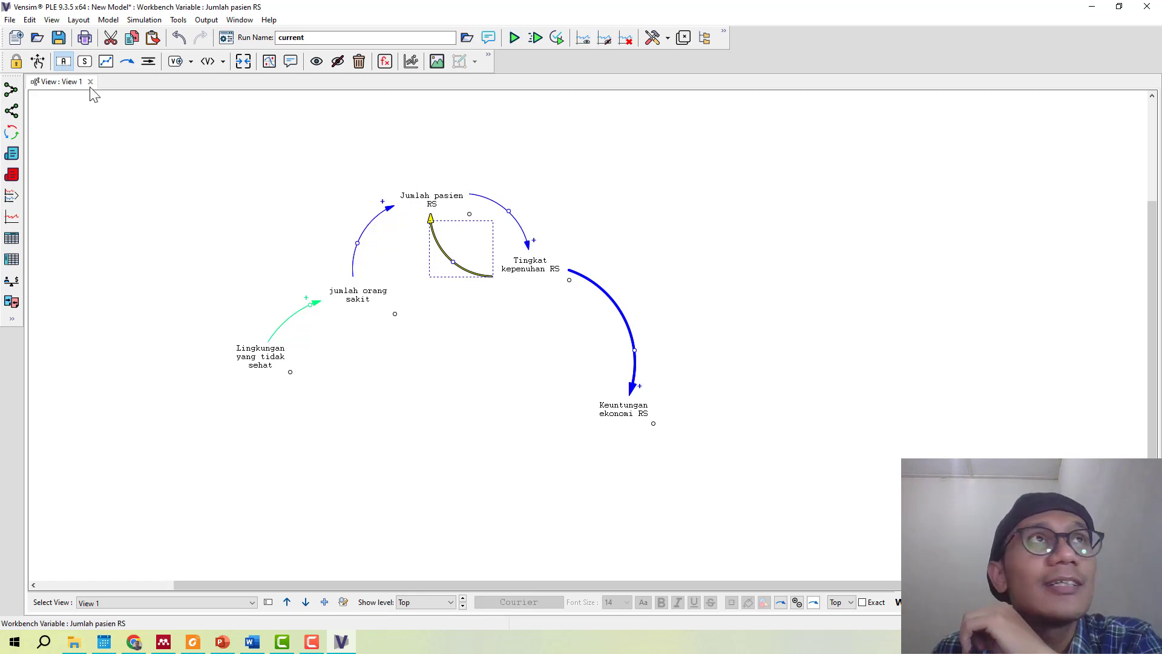
{"action": "left_click", "coordinate": [430, 200]}
{"action": "left_click", "coordinate": [431, 200]}
{"action": "left_click", "coordinate": [451, 201]}
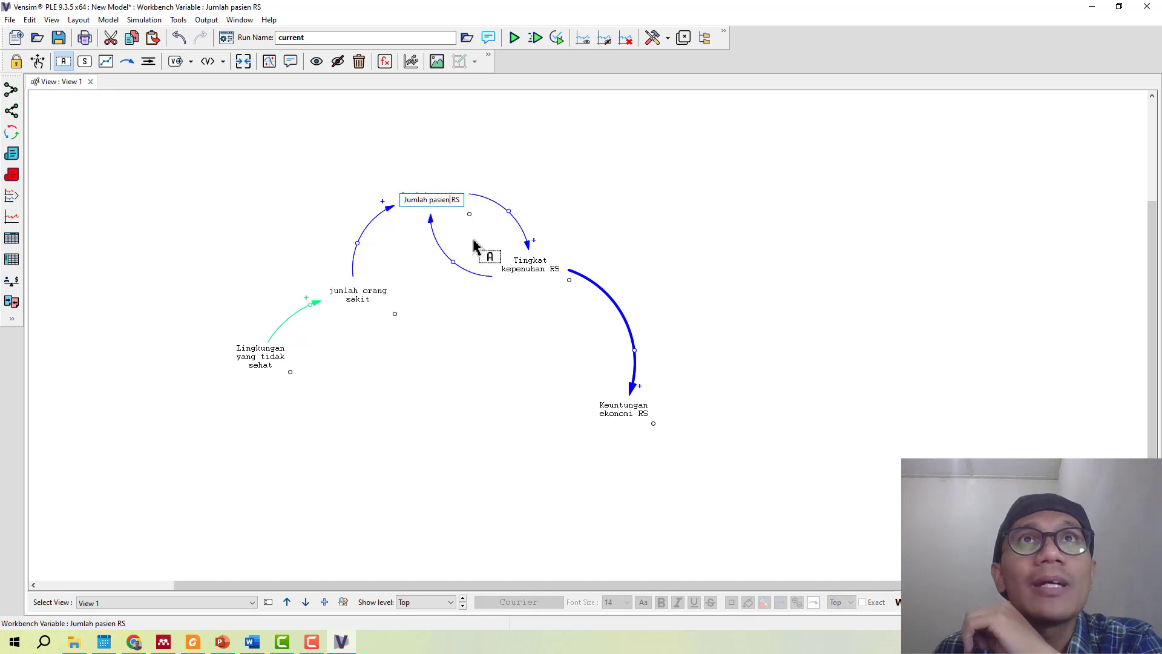
{"action": "type", "text": "yang dirawat di"}
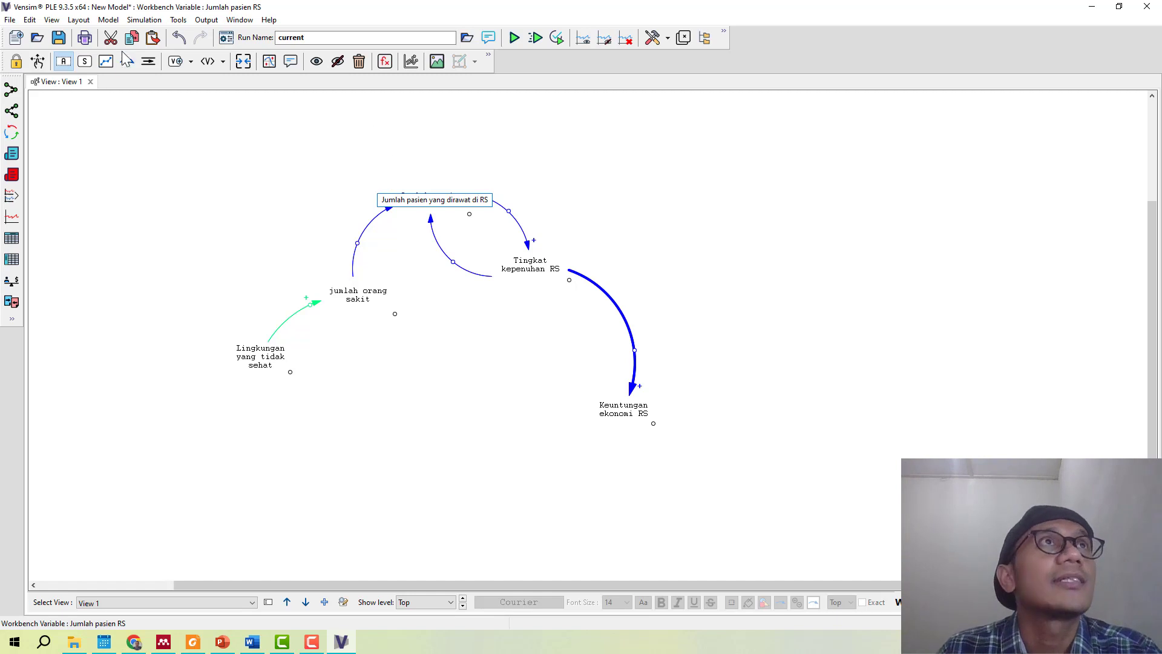
{"action": "left_click", "coordinate": [38, 61]}
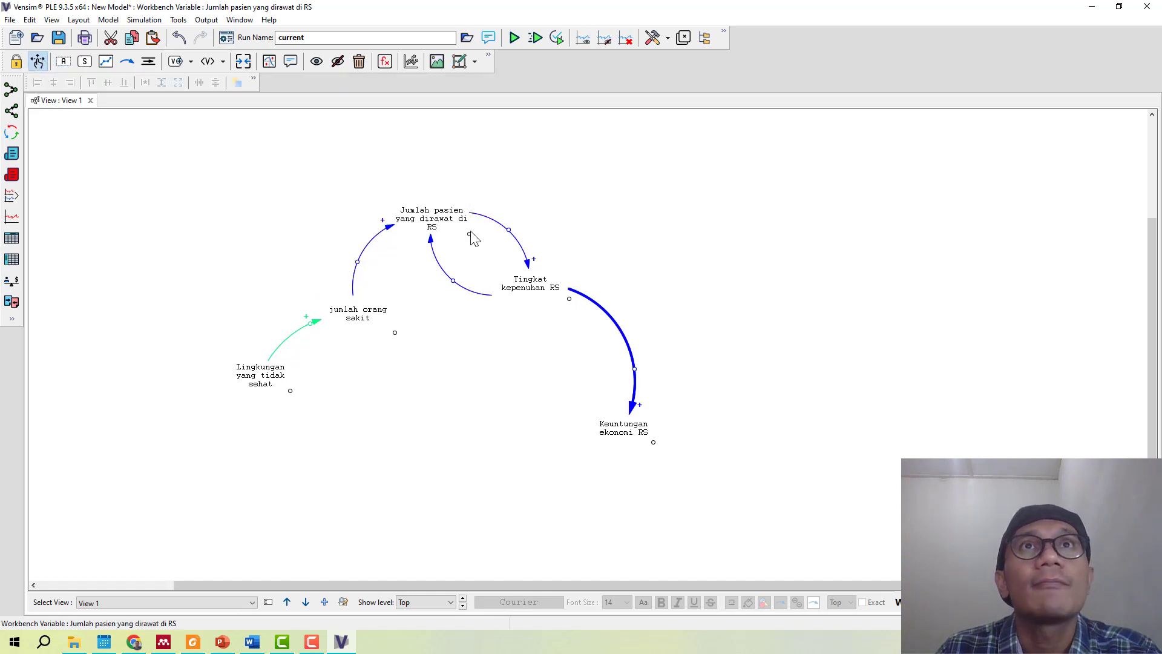
{"action": "mouse_move", "coordinate": [467, 234]}
{"action": "left_mouse_down"}
{"action": "mouse_move", "coordinate": [562, 222]}
{"action": "mouse_move", "coordinate": [471, 231]}
{"action": "mouse_move", "coordinate": [491, 237]}
{"action": "mouse_move", "coordinate": [467, 245]}
{"action": "mouse_move", "coordinate": [509, 234]}
{"action": "mouse_move", "coordinate": [475, 242]}
{"action": "mouse_move", "coordinate": [488, 235]}
{"action": "left_mouse_up"}
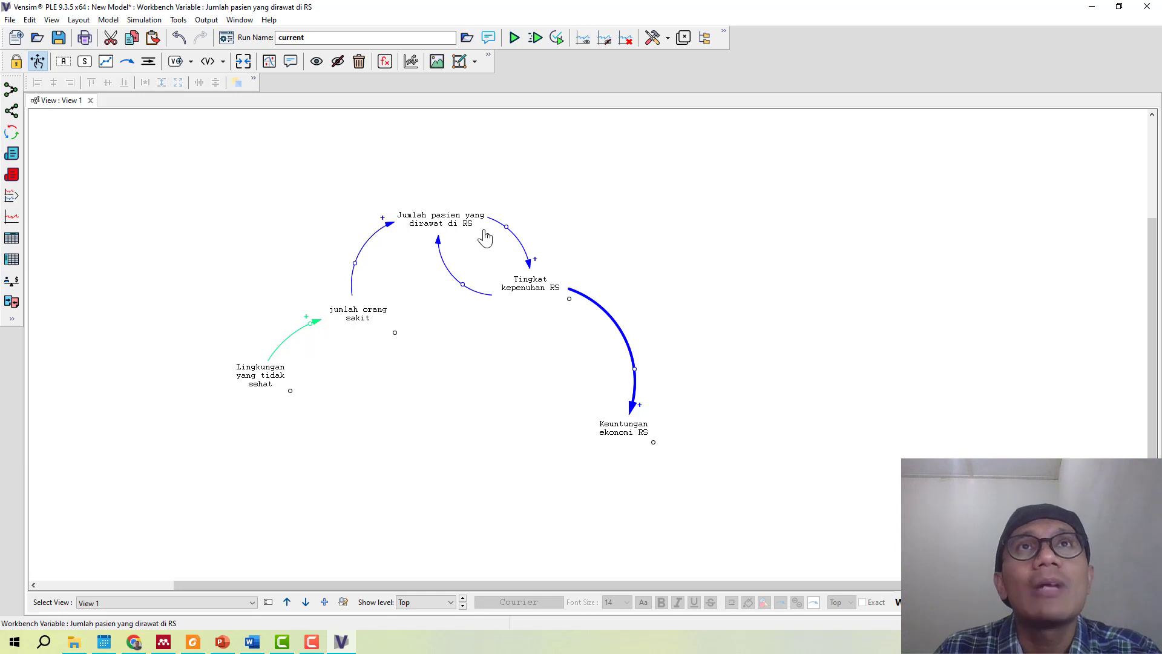
- Reshape the arrow from Tingkat kepenuhan RS to Jumlah pasien yang dirawat di RS and set its polarity marking to -
{"action": "left_click_drag", "start_coordinate": [463, 285], "coordinate": [444, 256]}
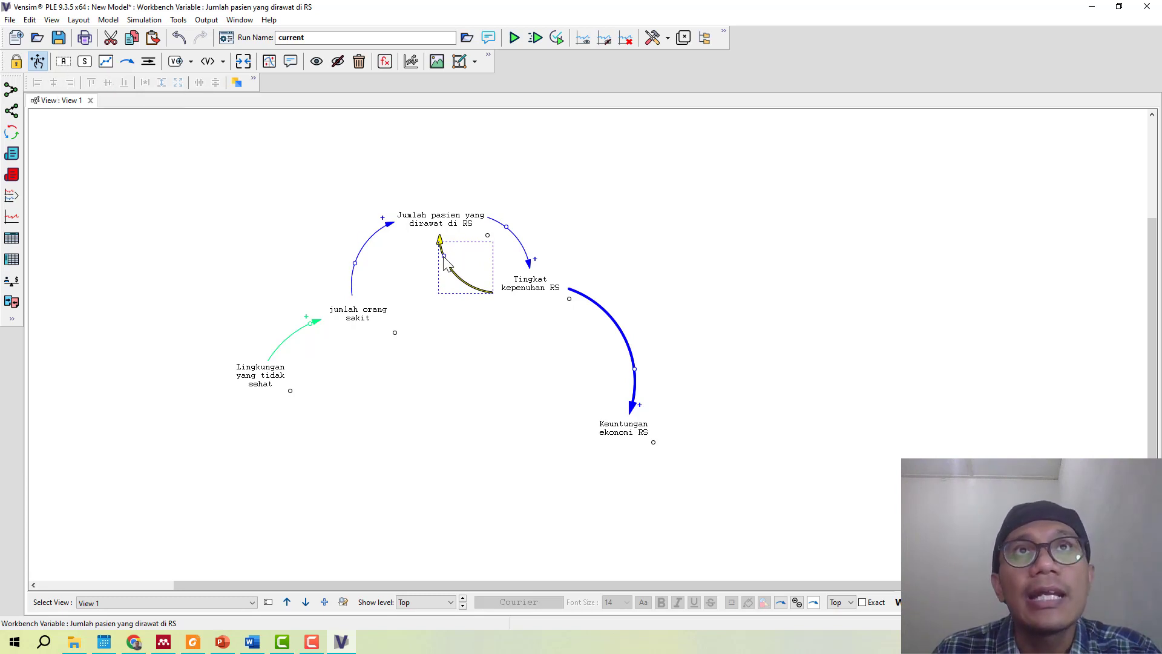
{"action": "left_click_drag", "start_coordinate": [0, 207], "coordinate": [838, 101]}
{"action": "left_click", "coordinate": [793, 287]}
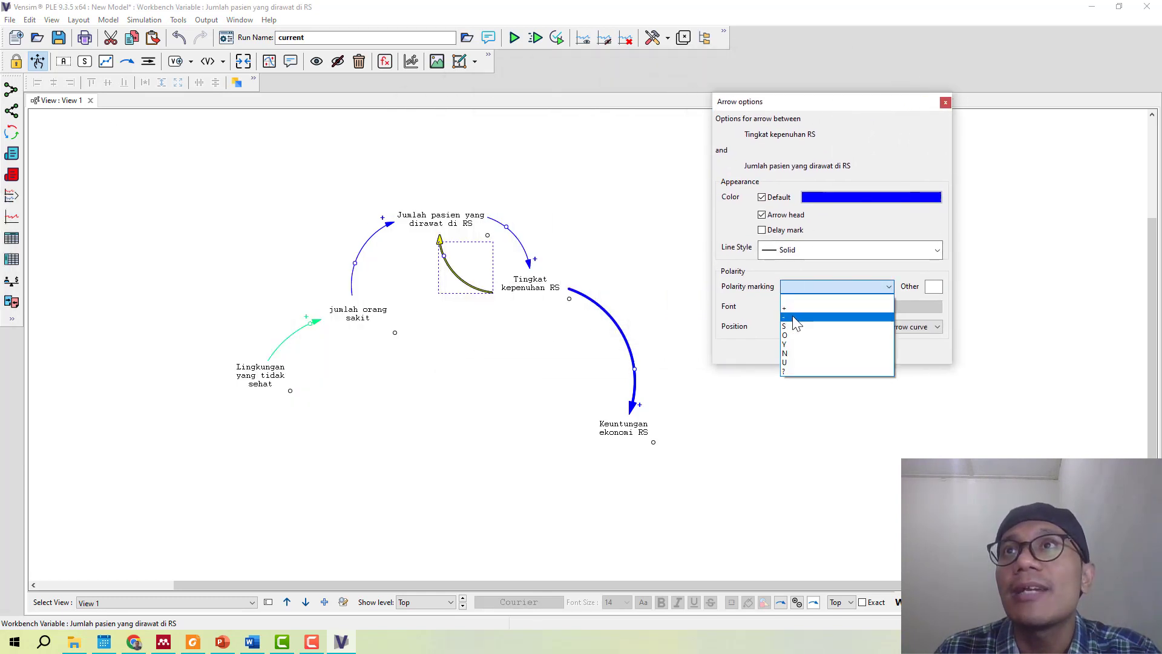
{"action": "left_click", "coordinate": [790, 317]}
{"action": "left_click", "coordinate": [830, 353]}
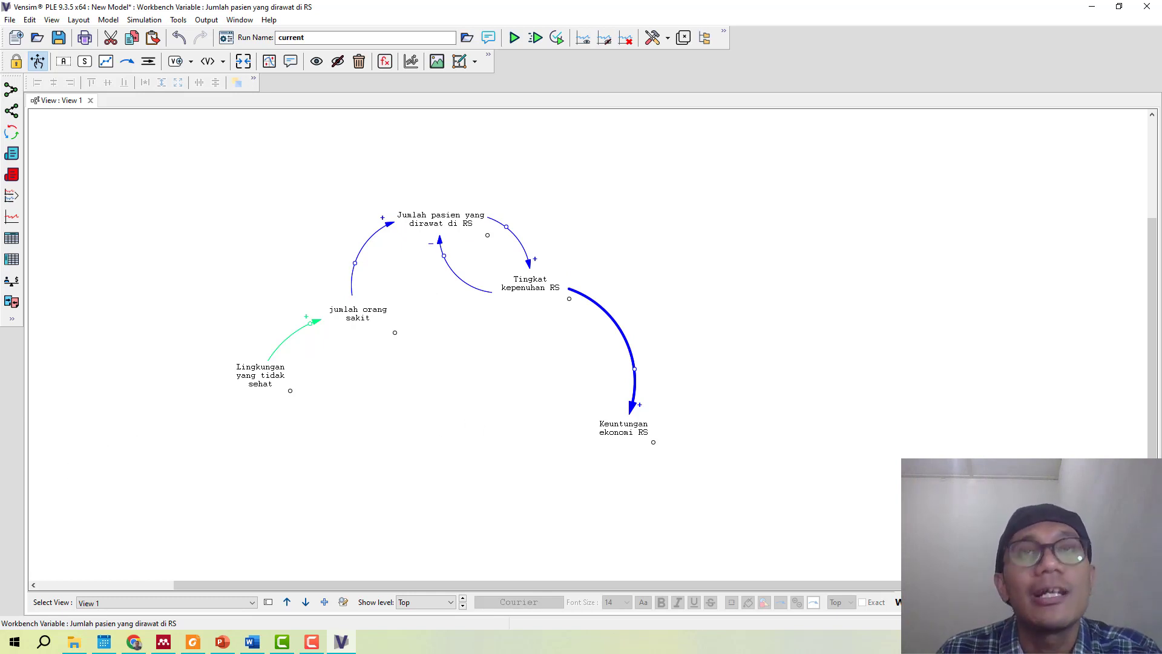
{"action": "key", "text": "F10"}
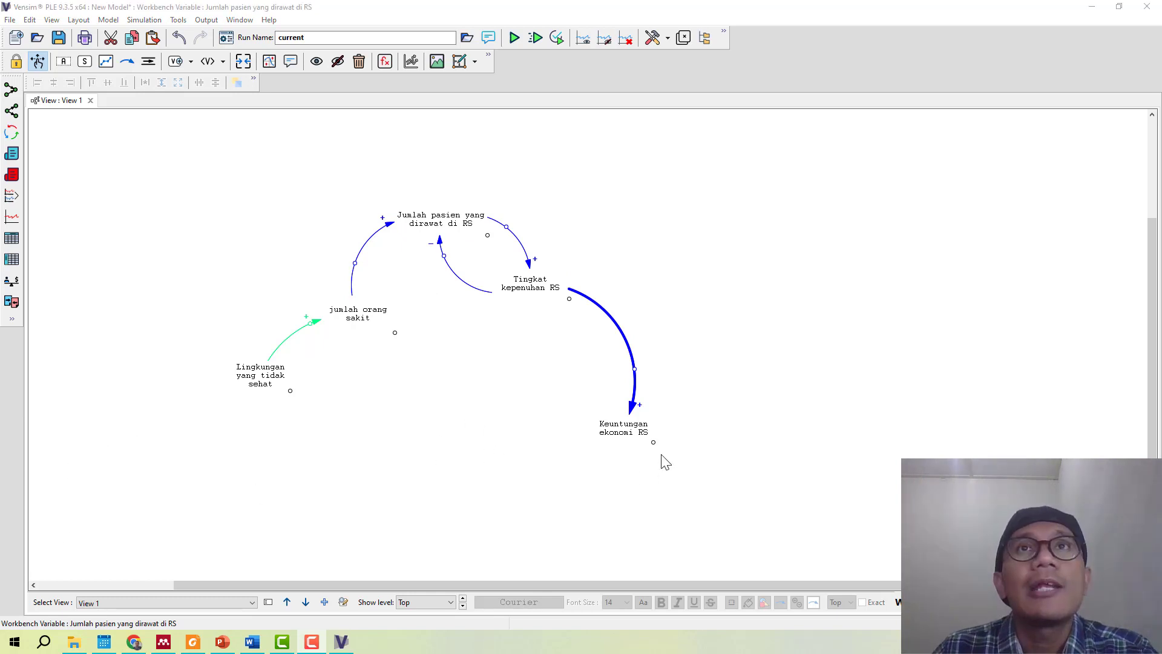
- Add the variable "Penyebaran penyakit di masyarakat" between Lingkungan yang tidak sehat and Keuntungan ekonomi RS, placing it slightly below Tingkat kepenuhan RS
{"action": "left_click", "coordinate": [68, 65]}
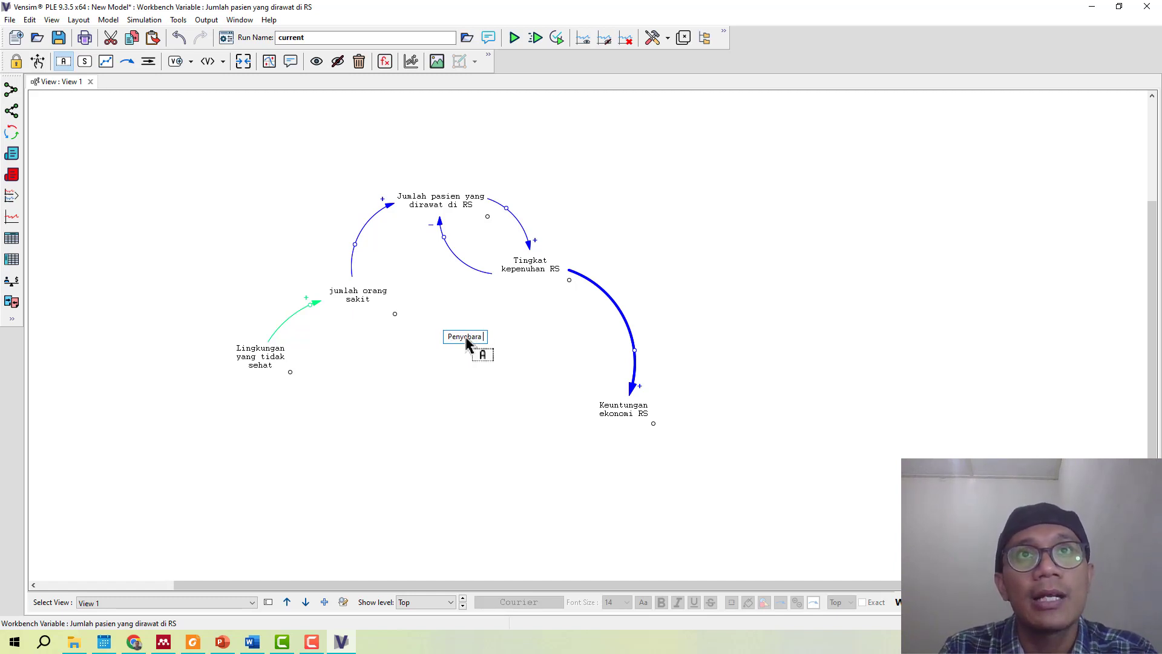
{"action": "type", "text": "n peny"}
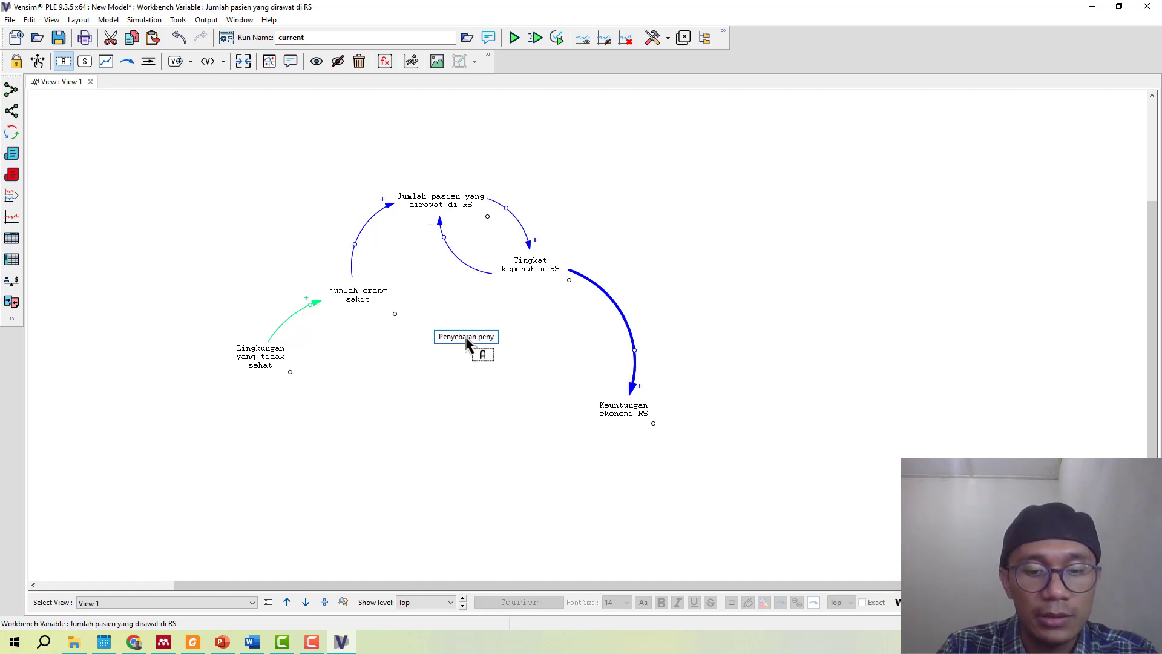
{"action": "type", "text": "akit di masy"}
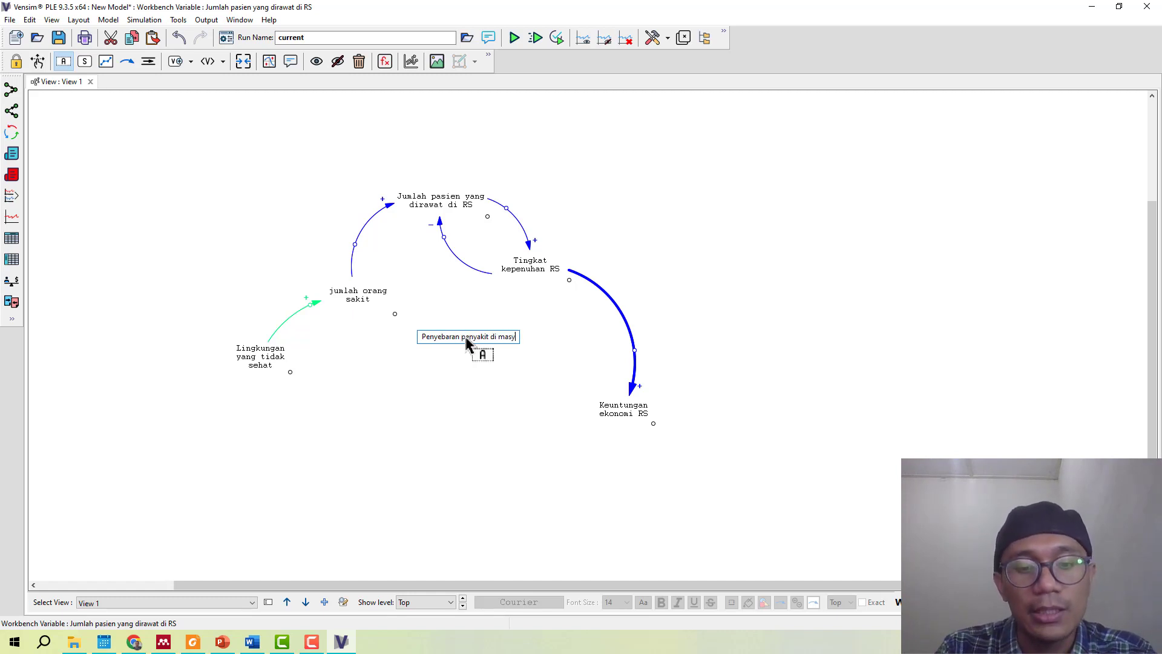
{"action": "type", "text": "arakat"}
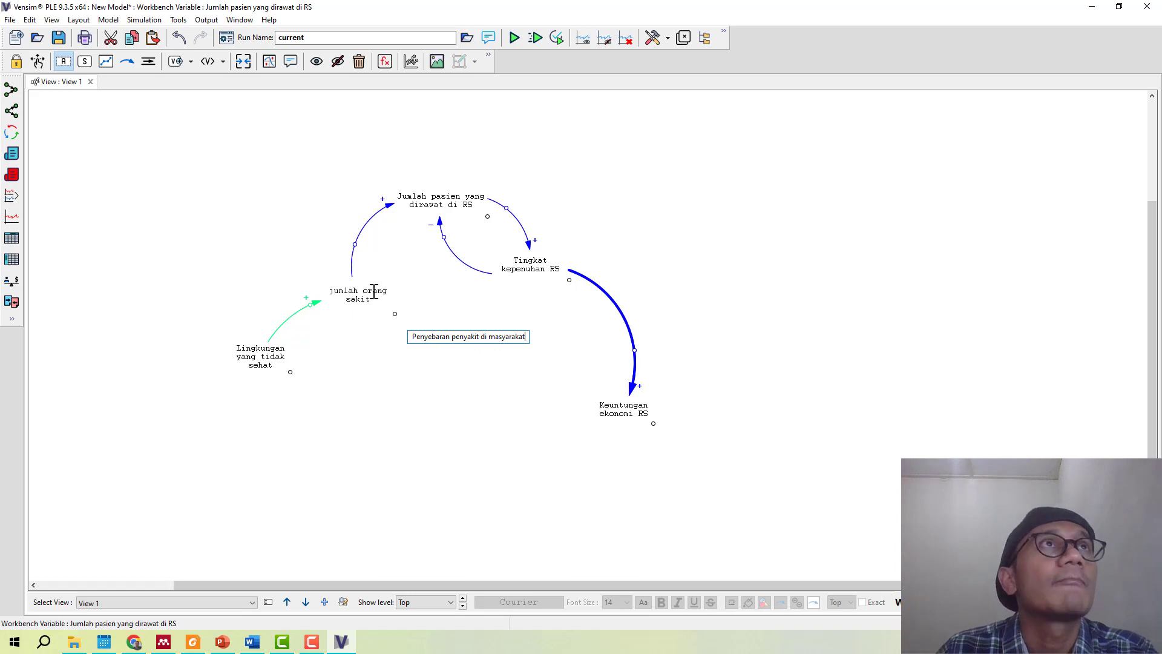
{"action": "left_click", "coordinate": [426, 273]}
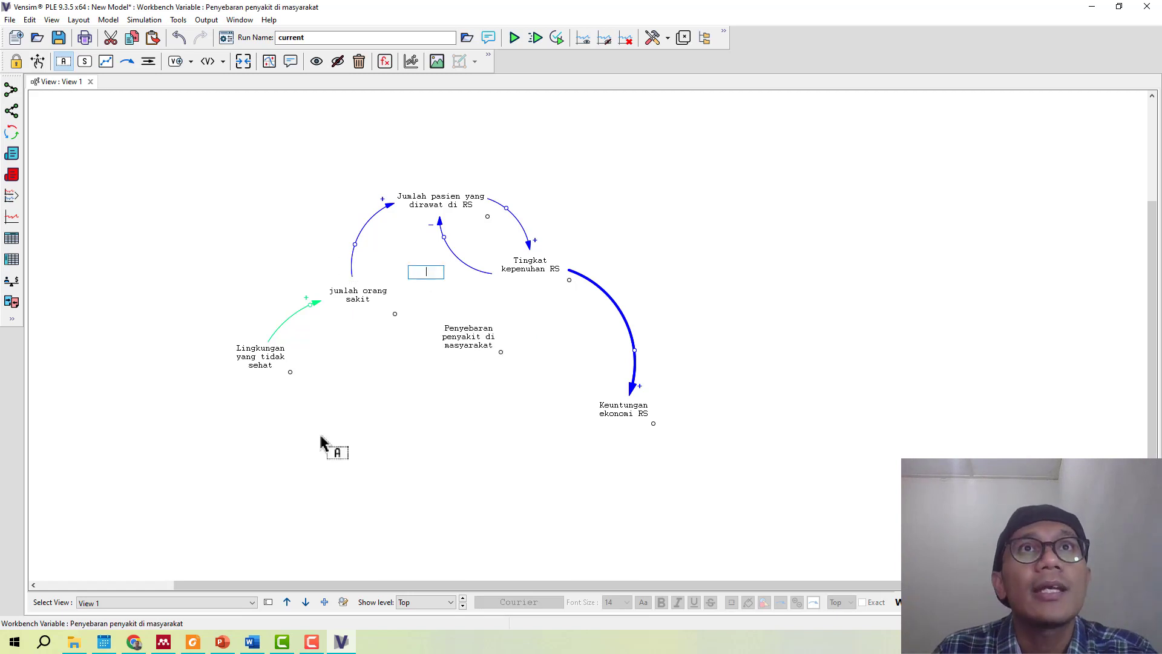
{"action": "left_click", "coordinate": [37, 61]}
{"action": "left_click_drag", "start_coordinate": [464, 353], "coordinate": [464, 370]}
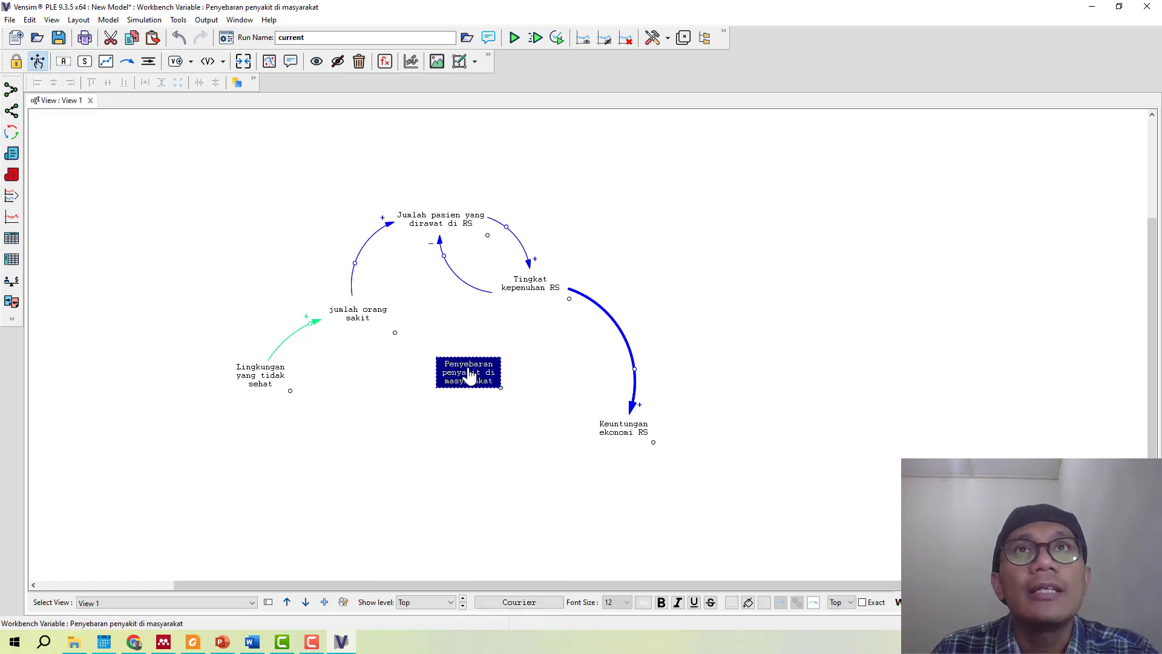
- Nudge Tingkat kepenuhan RS slightly and draw an outward-curved arrow from it to Penyebaran penyakit di masyarakat
{"action": "left_click", "coordinate": [127, 61]}
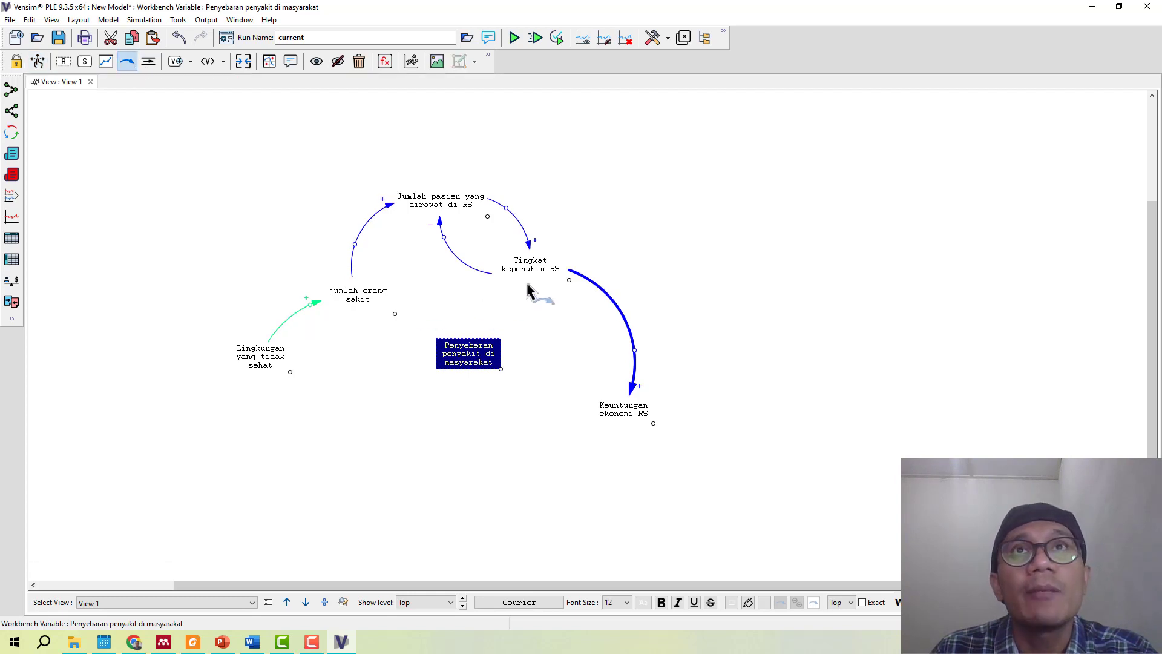
{"action": "left_click", "coordinate": [538, 276]}
{"action": "left_click_drag", "start_coordinate": [528, 303], "coordinate": [542, 265]}
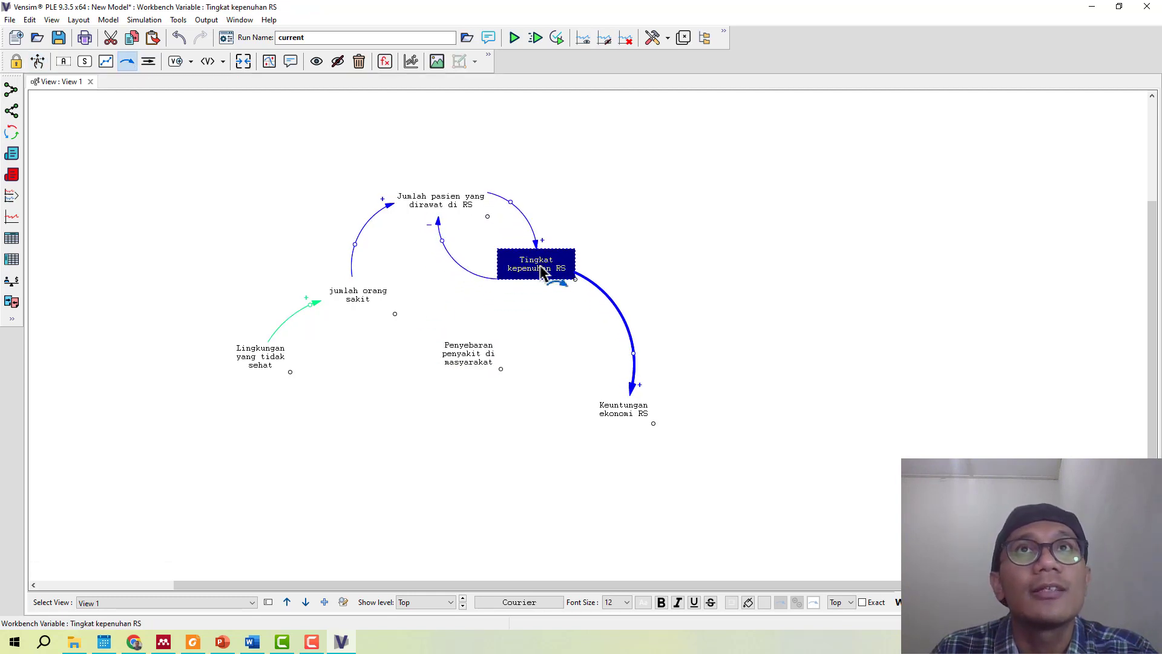
{"action": "left_click", "coordinate": [548, 266]}
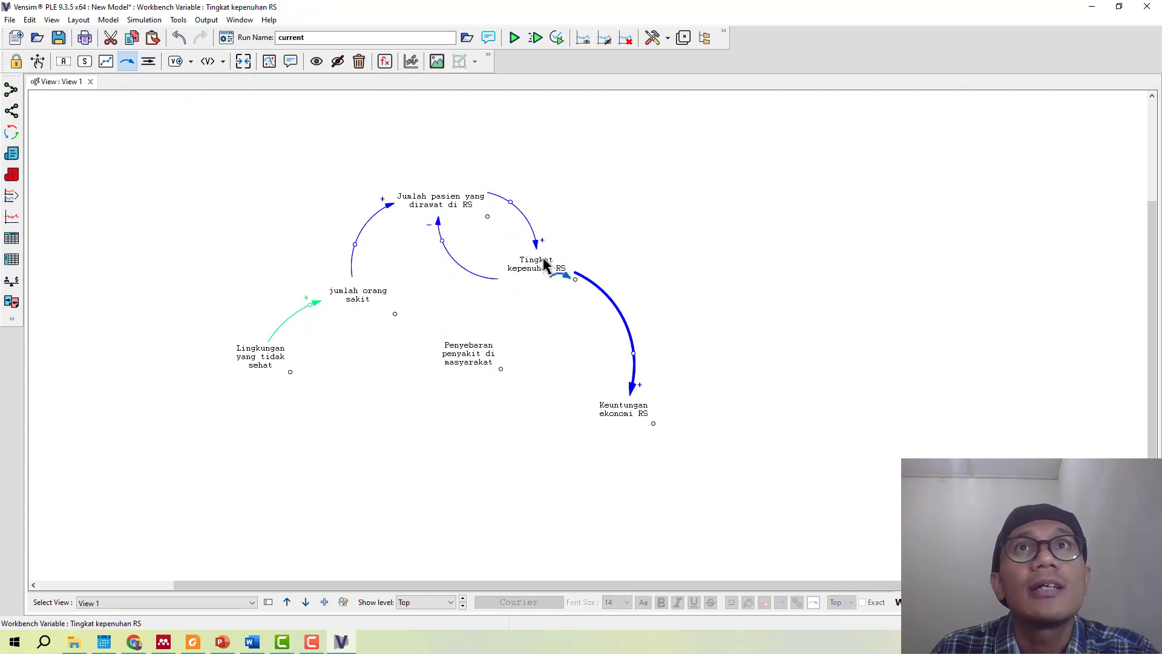
{"action": "left_click", "coordinate": [491, 360]}
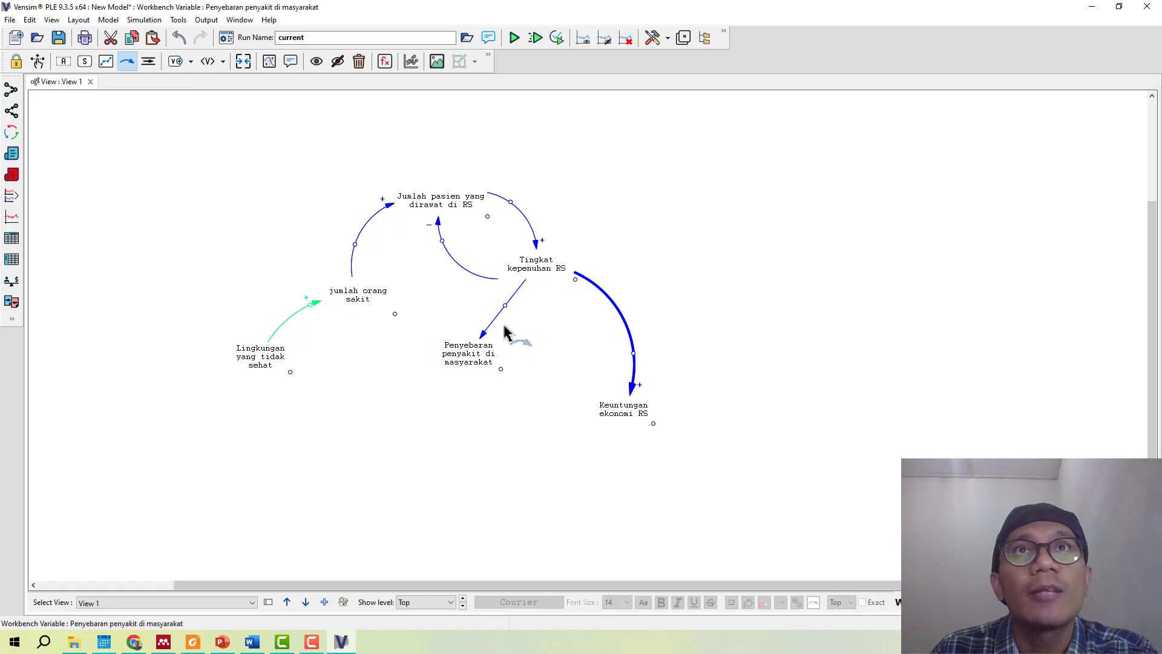
{"action": "left_click", "coordinate": [512, 318]}
{"action": "left_click_drag", "start_coordinate": [513, 322], "coordinate": [528, 338]}
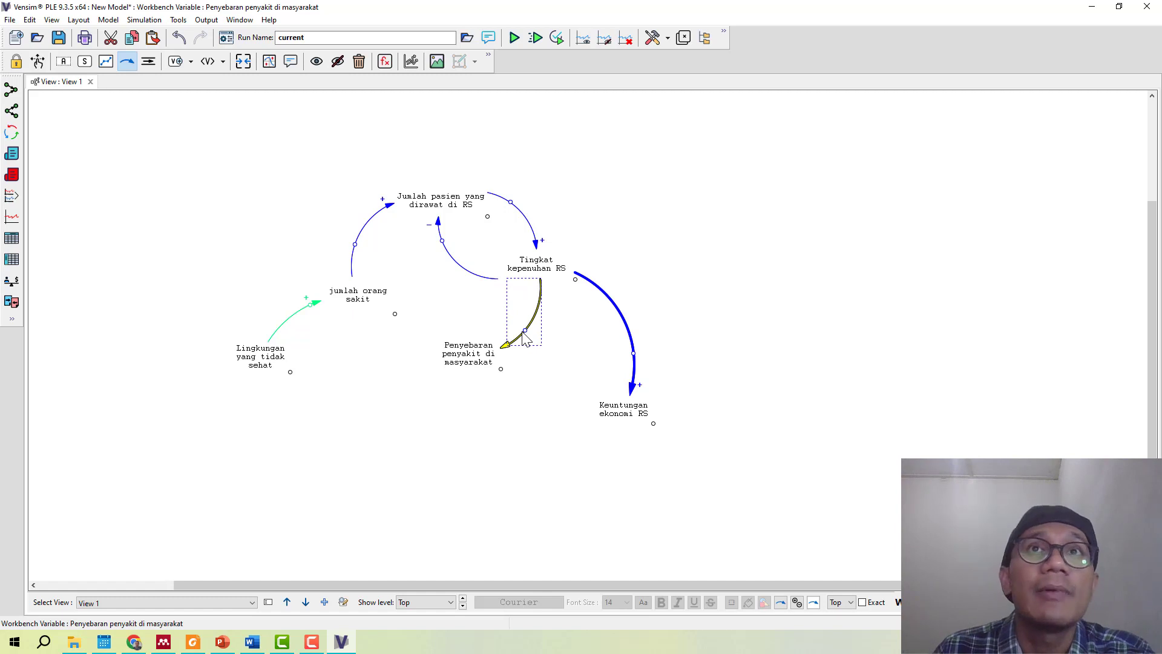
- Set the polarity marking of the arrow from Tingkat kepenuhan RS to Penyebaran penyakit di masyarakat to +
{"action": "right_click", "coordinate": [524, 331]}
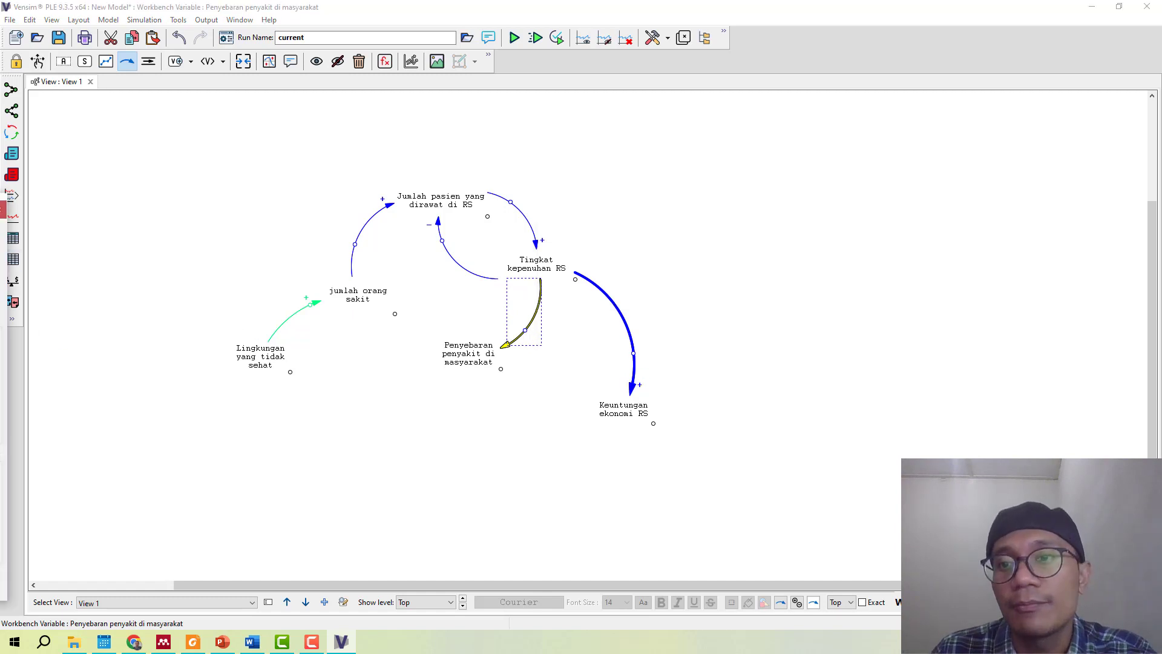
{"action": "left_click_drag", "start_coordinate": [746, 74], "coordinate": [833, 98]}
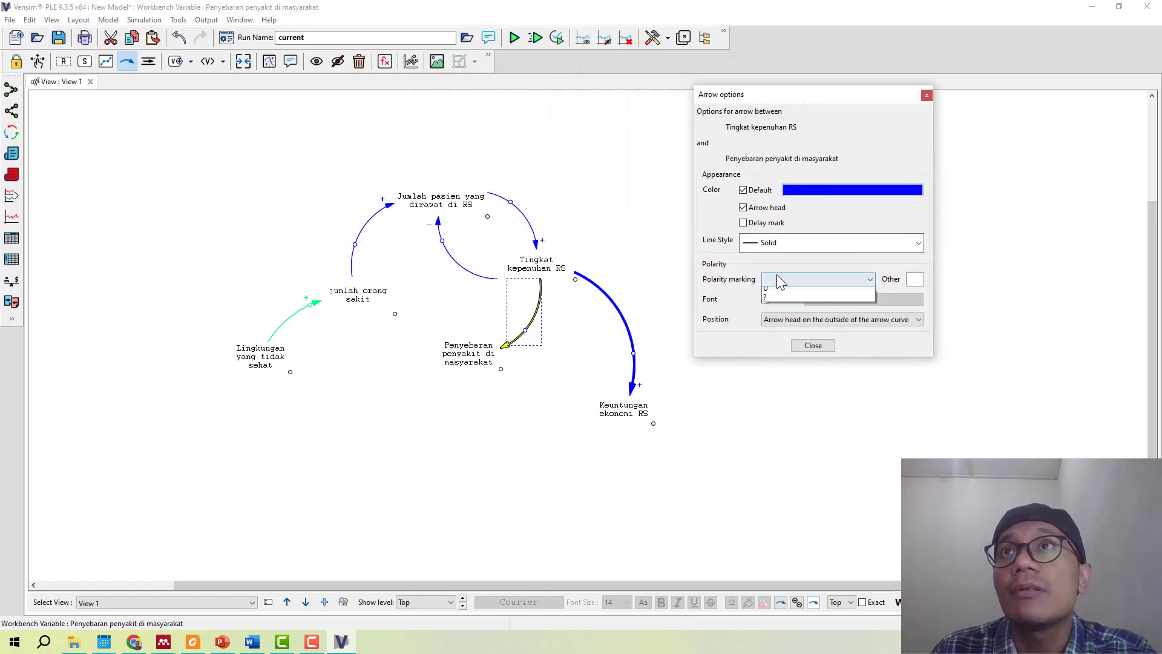
{"action": "left_click", "coordinate": [817, 279]}
{"action": "left_click", "coordinate": [779, 301]}
{"action": "left_click", "coordinate": [827, 351]}
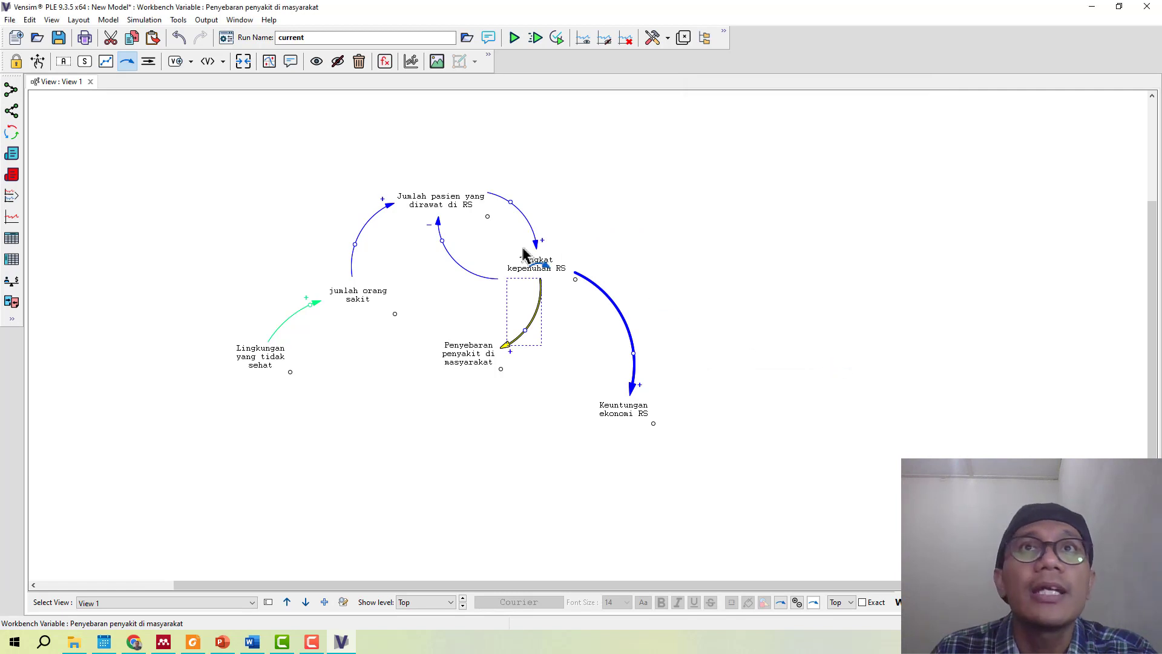
{"action": "left_click", "coordinate": [327, 218]}
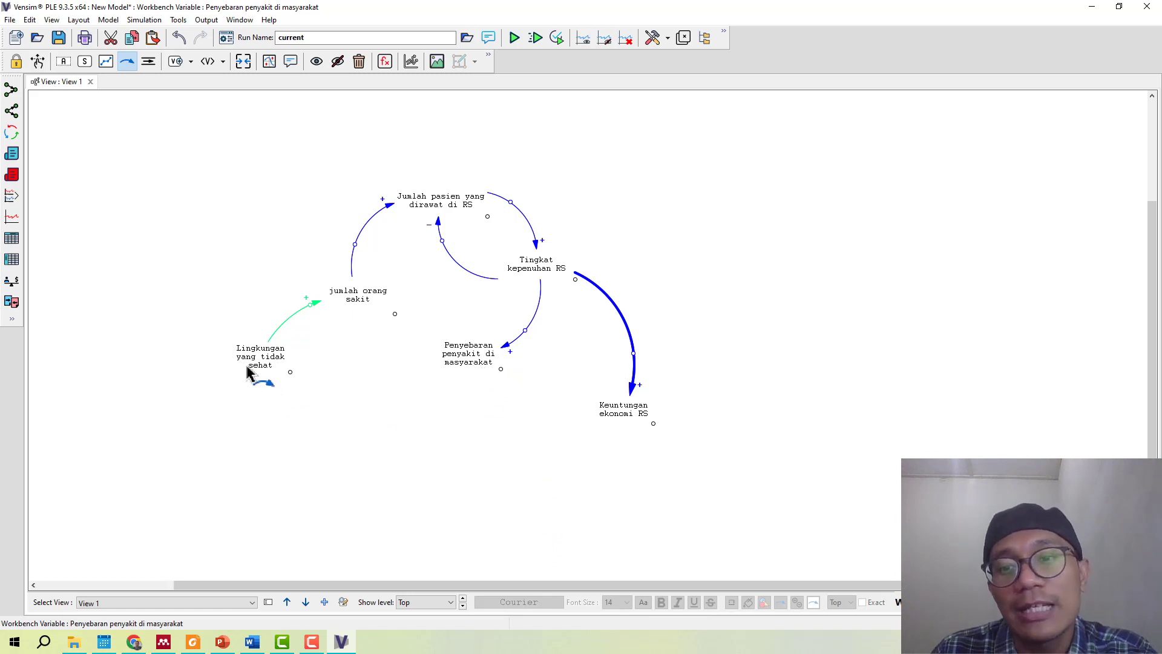
- Draw a downward-curved arrow from Penyebaran penyakit di masyarakat to Lingkungan yang tidak sehat and set its polarity marking to +
{"action": "left_click", "coordinate": [478, 363]}
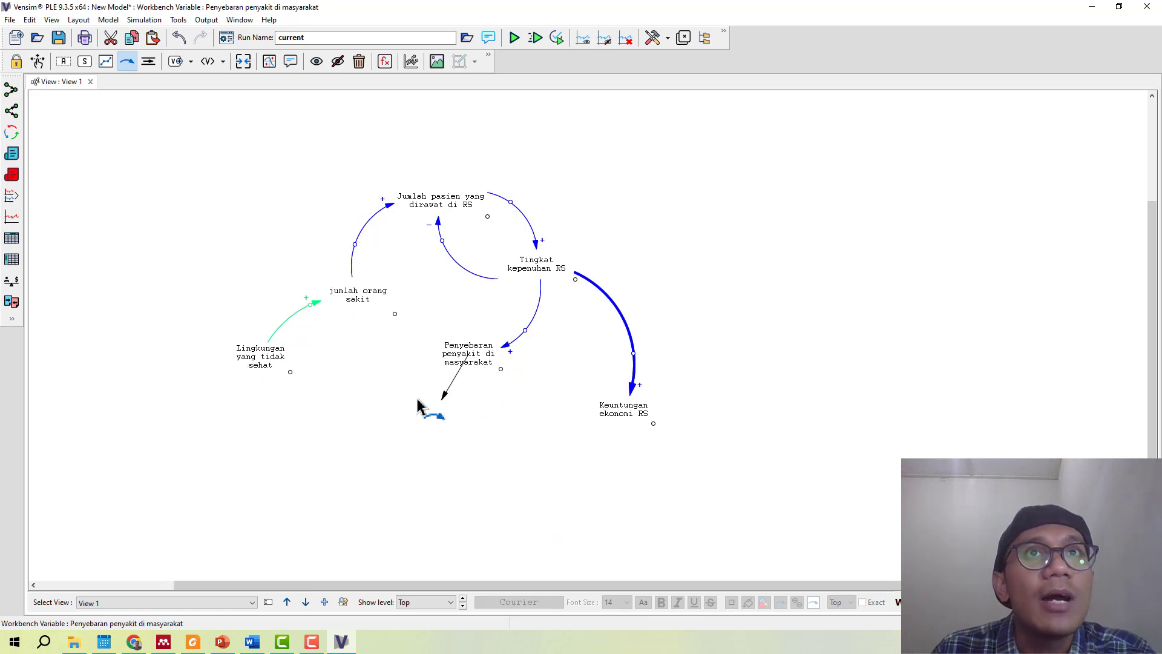
{"action": "left_click", "coordinate": [264, 370]}
{"action": "left_click_drag", "start_coordinate": [369, 363], "coordinate": [367, 398]}
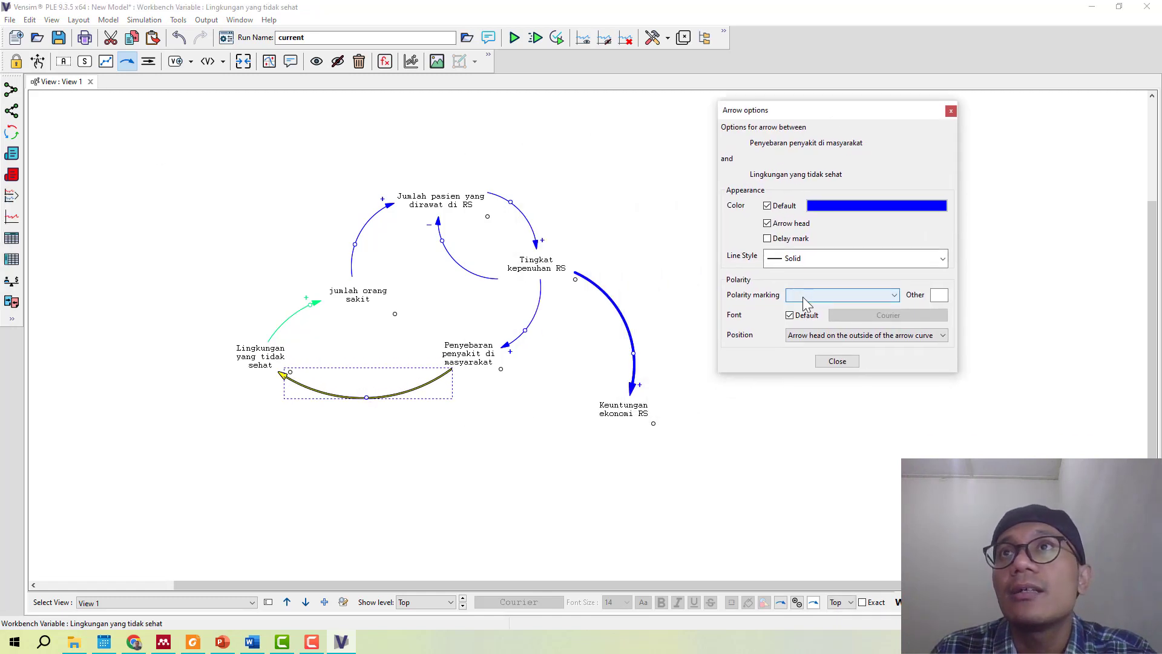
{"action": "left_click", "coordinate": [802, 296]}
{"action": "left_click", "coordinate": [798, 316]}
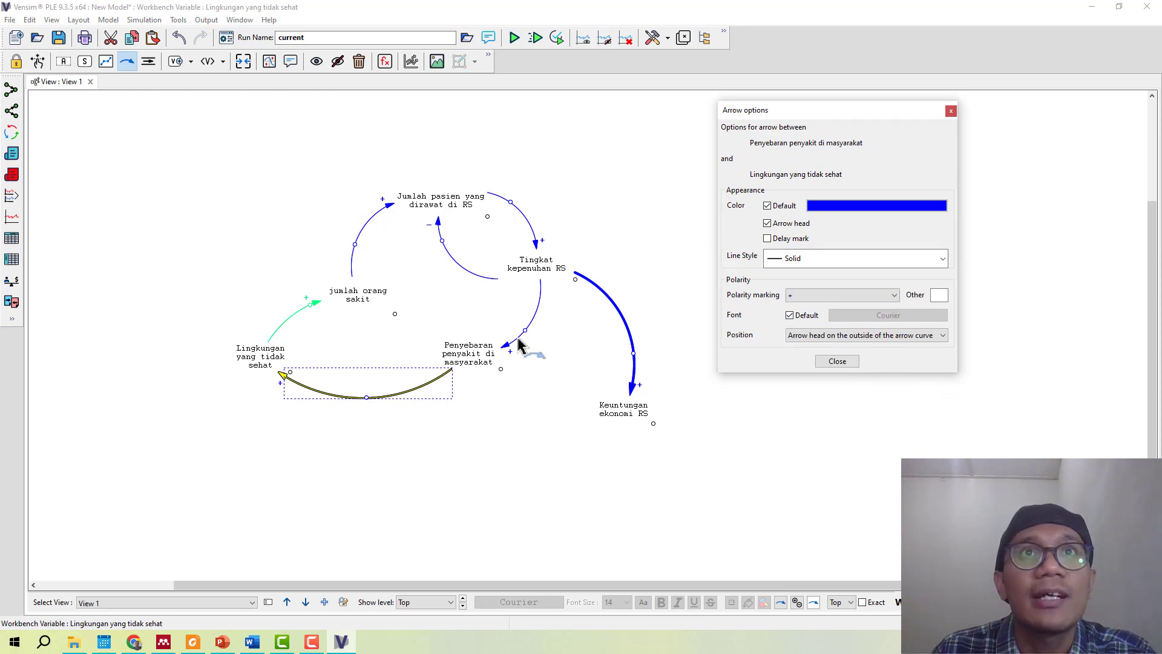
{"action": "left_click", "coordinate": [838, 362]}
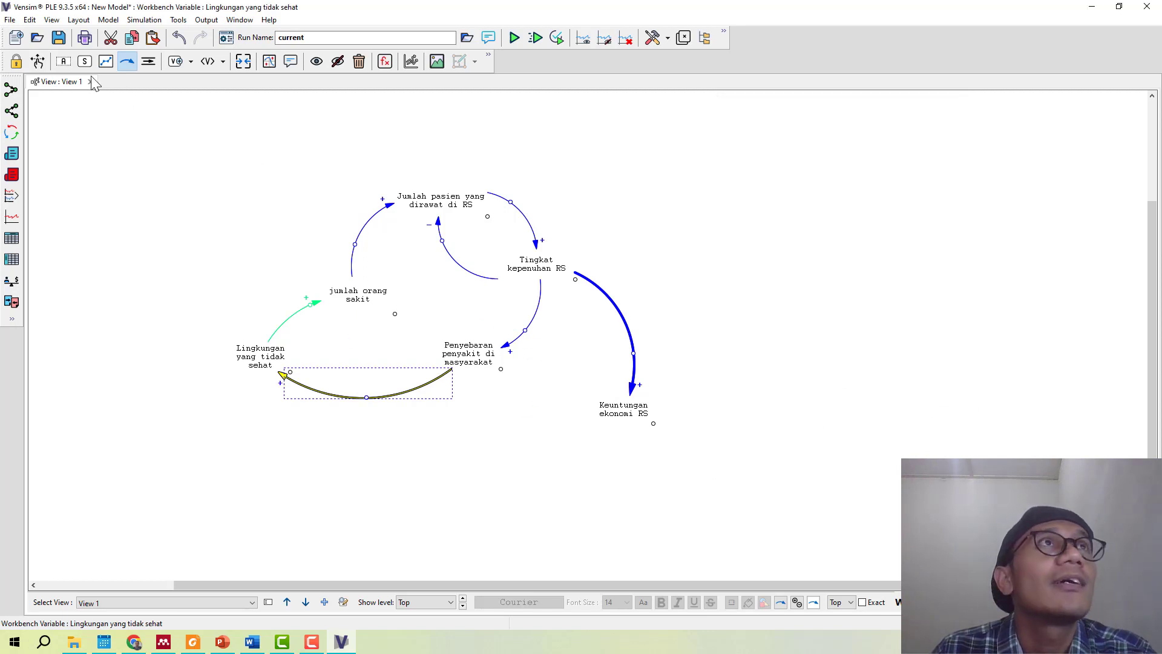
{"action": "left_click", "coordinate": [44, 64]}
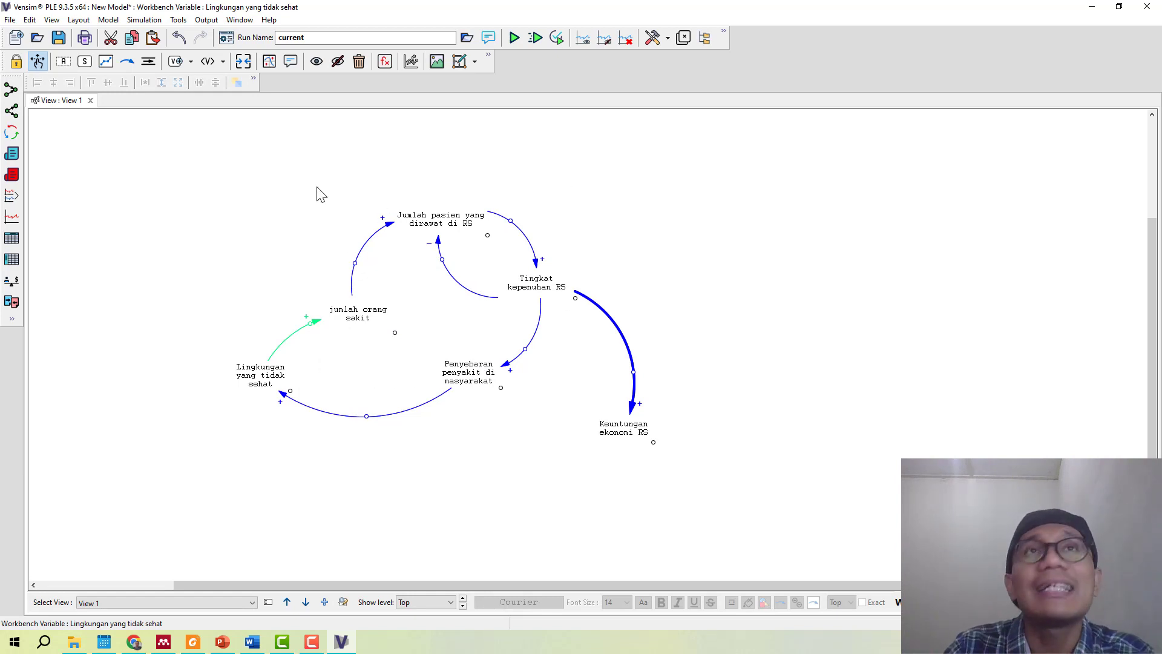
- Add a comment with the text "Reinforcing" inside the large loop, beside jumlah orang sakit
{"action": "left_click", "coordinate": [290, 62]}
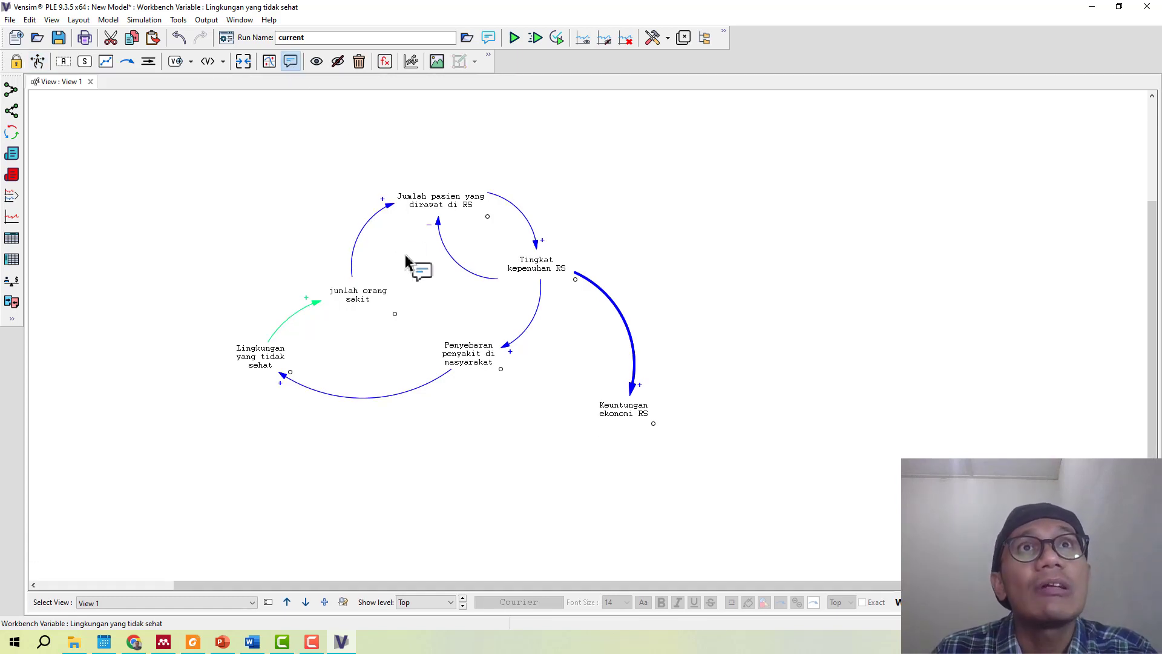
{"action": "left_click", "coordinate": [409, 314]}
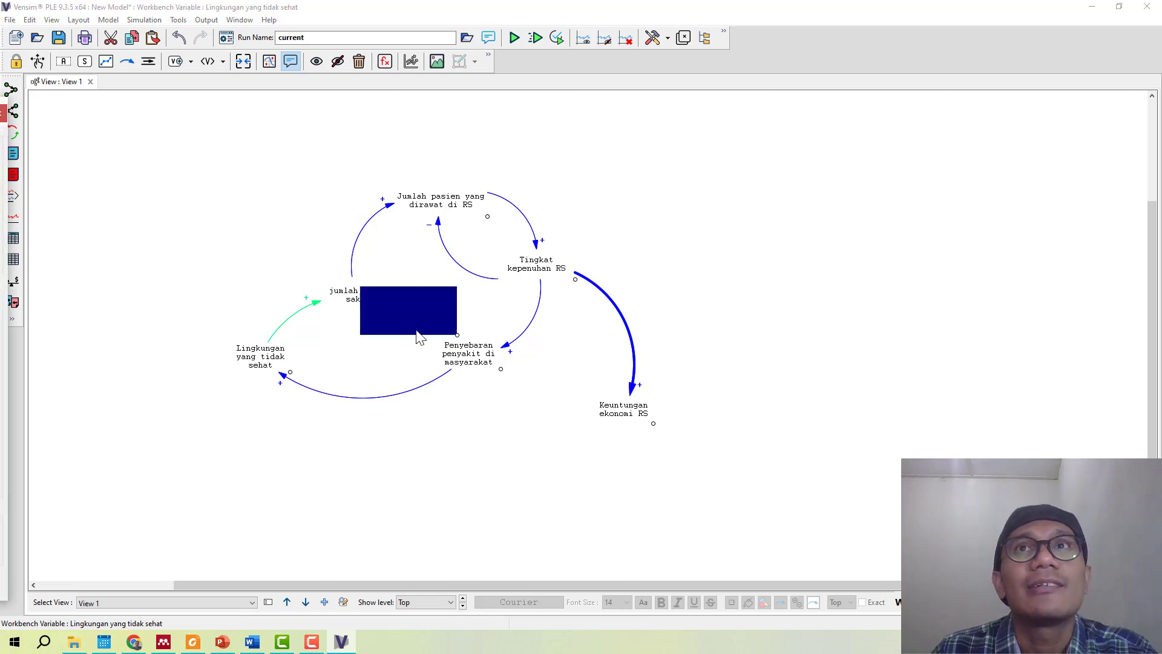
{"action": "left_click_drag", "start_coordinate": [721, 97], "coordinate": [805, 125]}
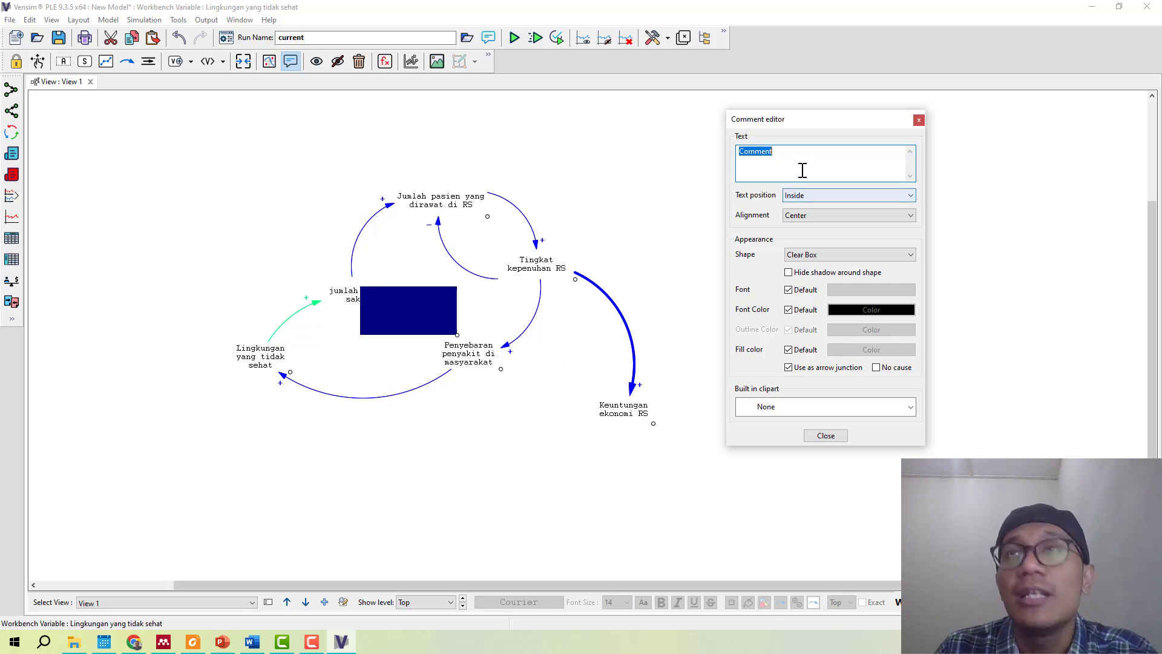
{"action": "type", "text": "Reinforcing"}
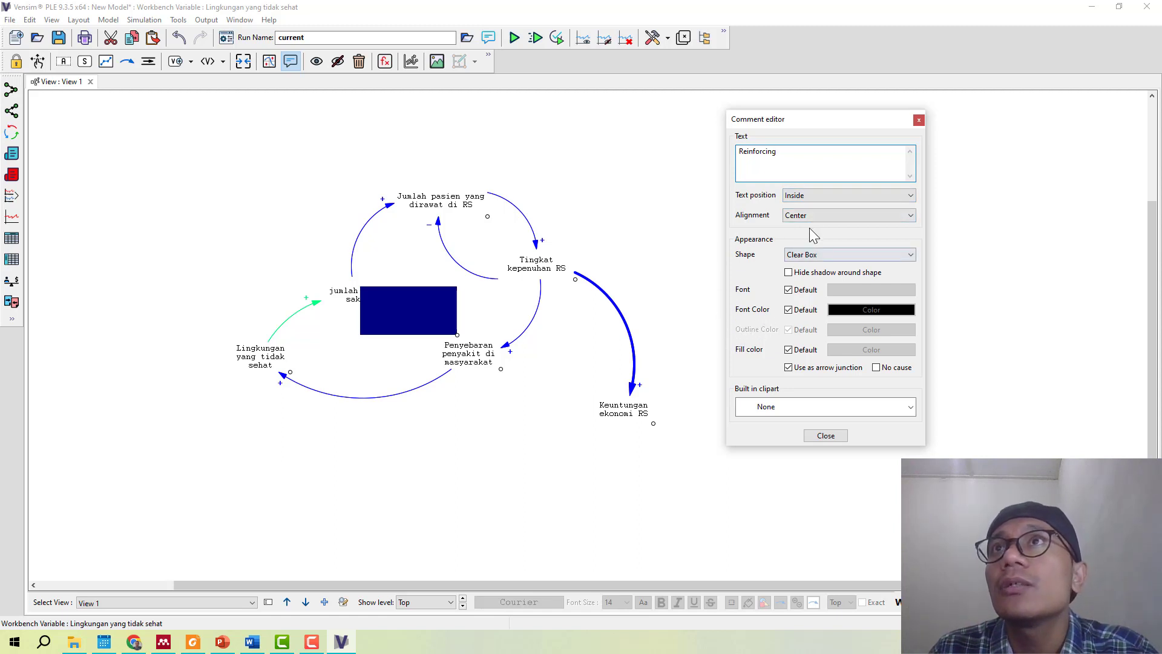
- Try the Triangle shape for the Reinforcing comment, and set its shape to Loop Clockwise
{"action": "left_click", "coordinate": [848, 255]}
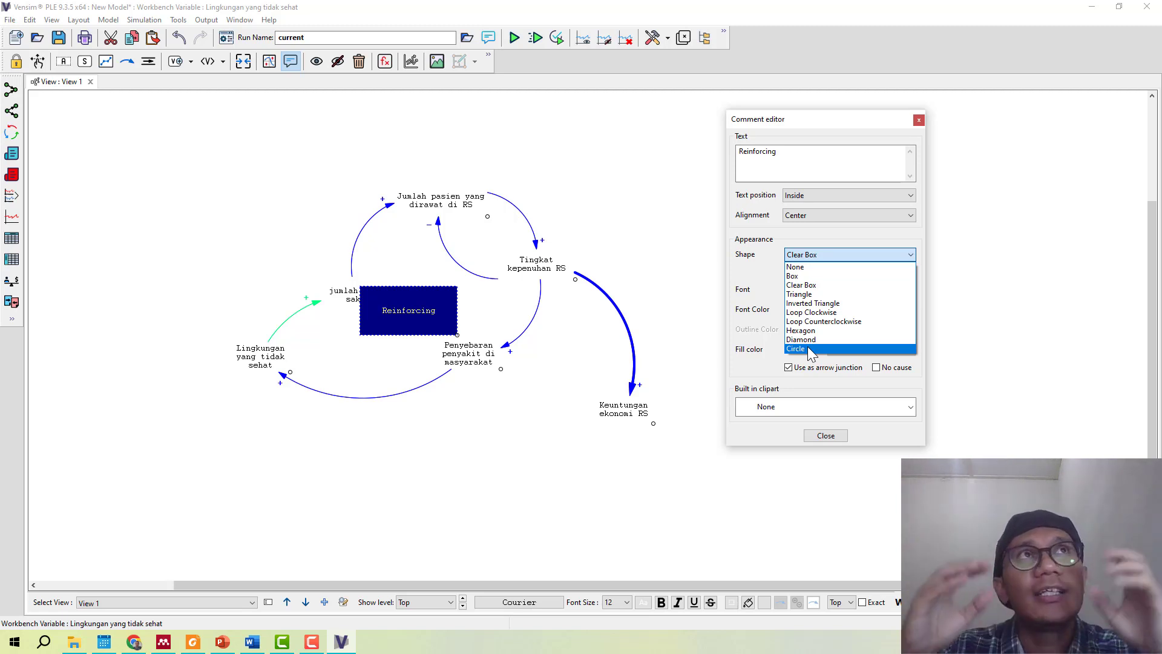
{"action": "left_click", "coordinate": [816, 302]}
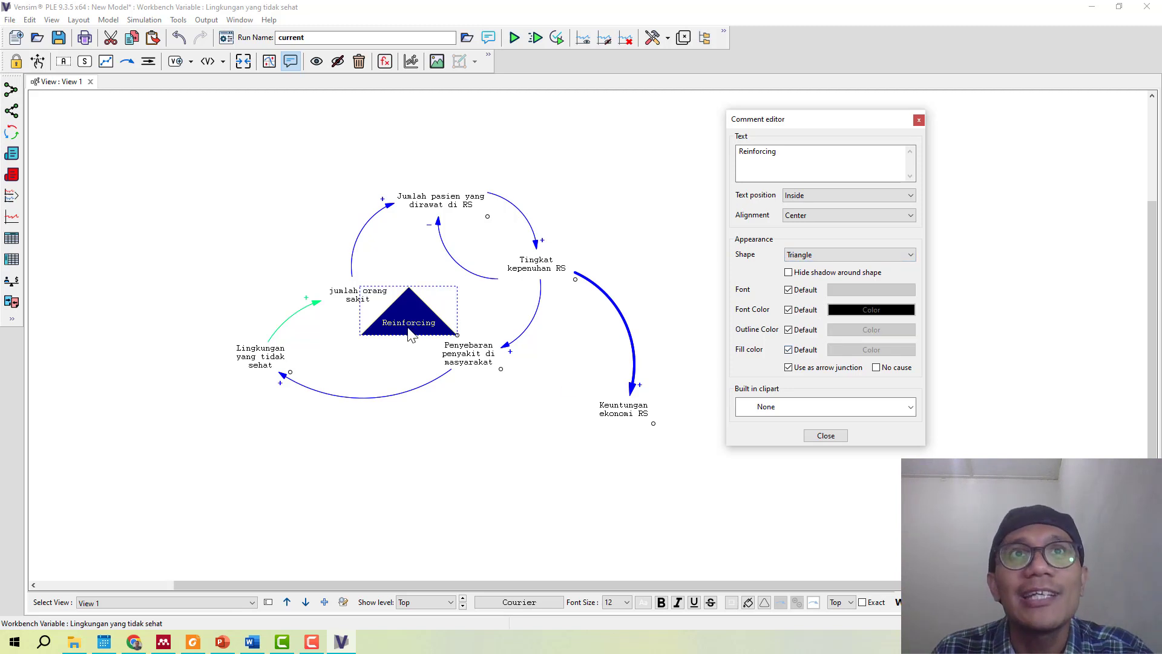
{"action": "left_click", "coordinate": [843, 254]}
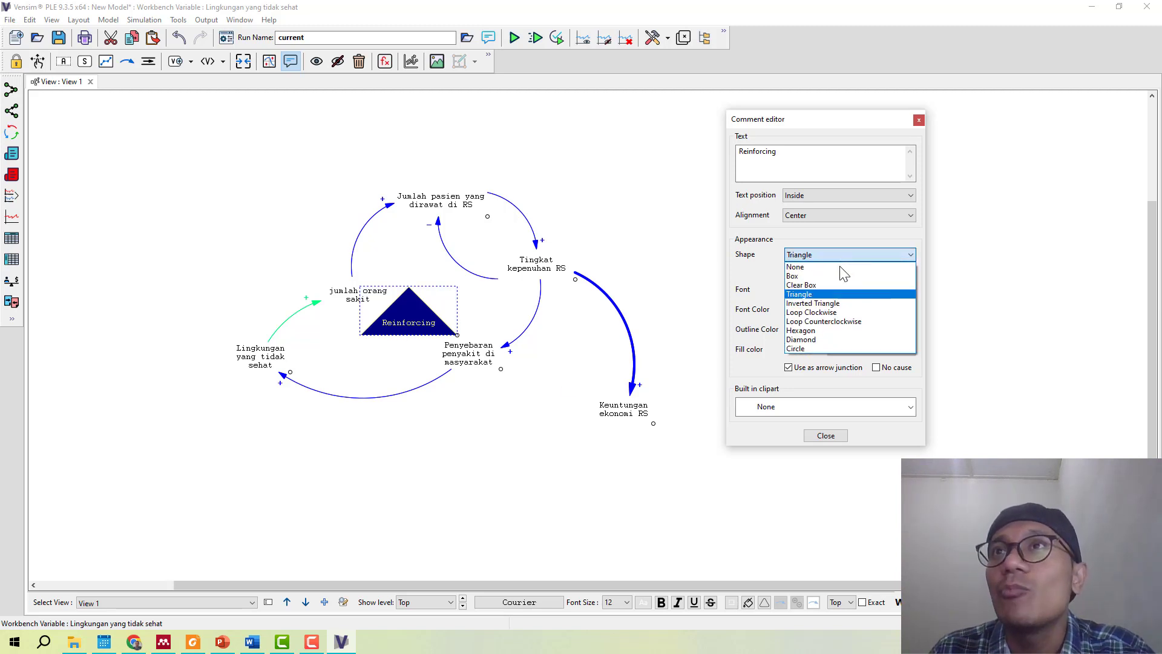
{"action": "left_click", "coordinate": [830, 313]}
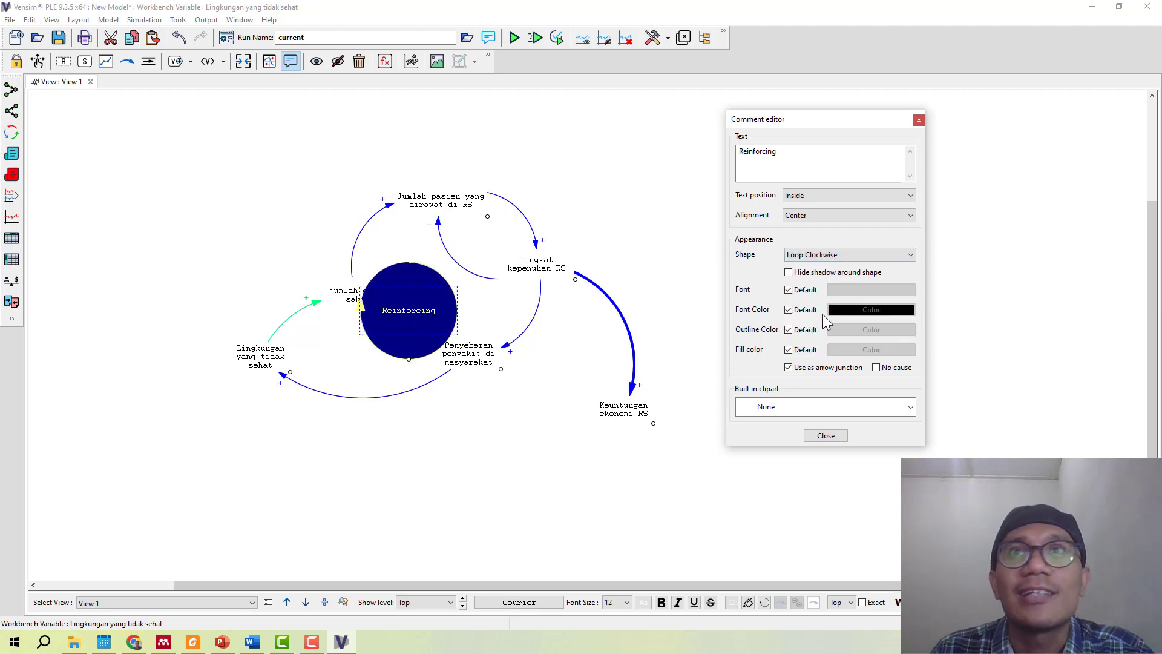
{"action": "left_click", "coordinate": [821, 437]}
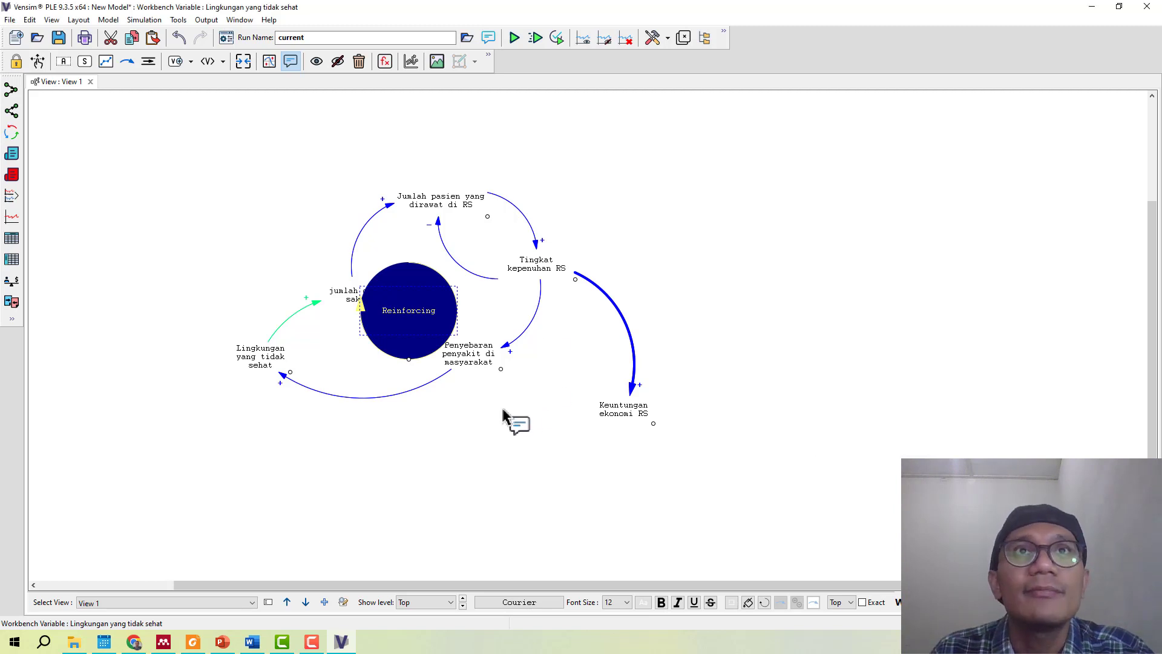
- Shrink the Reinforcing loop symbol and place it in the open space between jumlah orang sakit and Penyebaran penyakit di masyarakat
{"action": "left_click", "coordinate": [37, 61]}
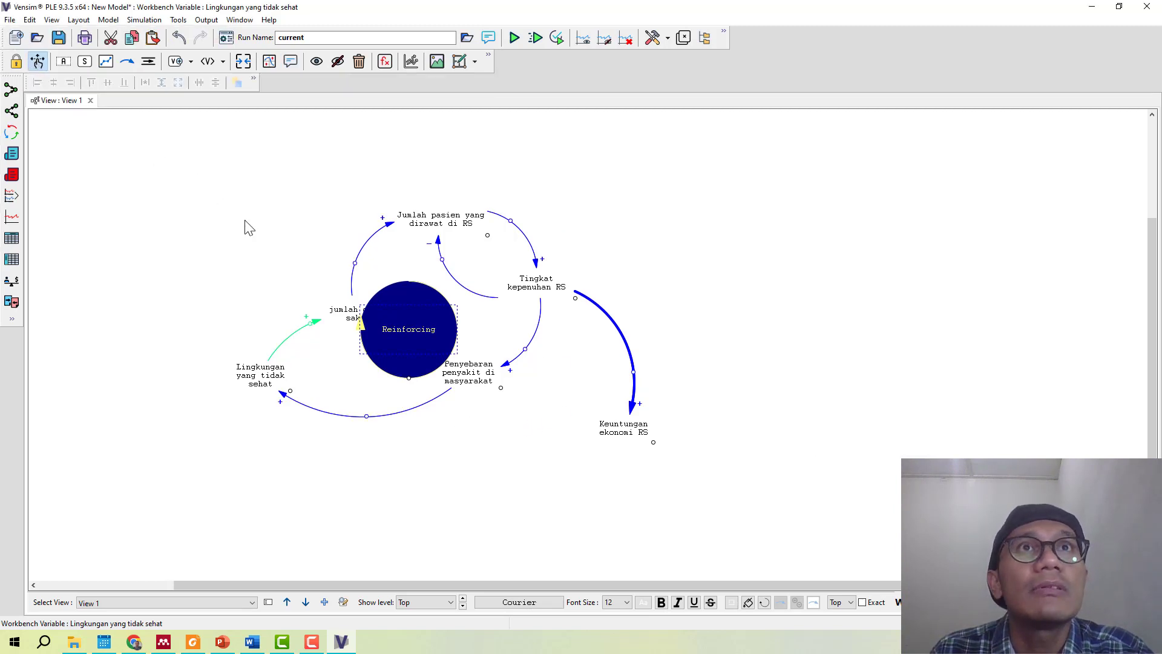
{"action": "left_click", "coordinate": [245, 228]}
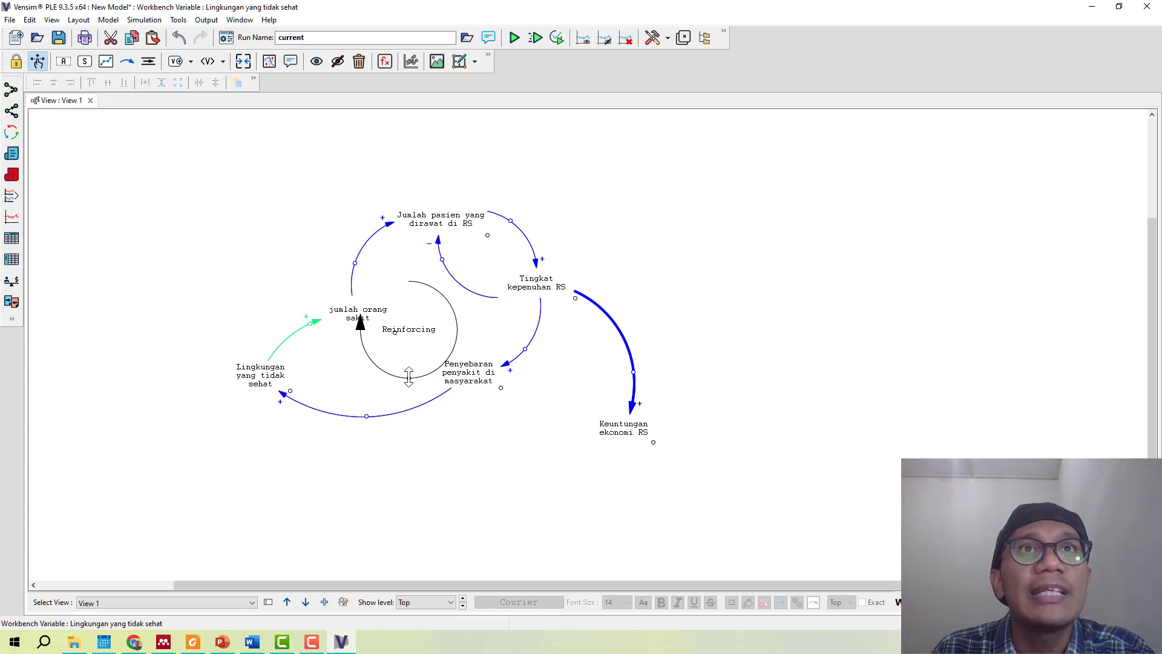
{"action": "left_click_drag", "start_coordinate": [410, 377], "coordinate": [400, 347]}
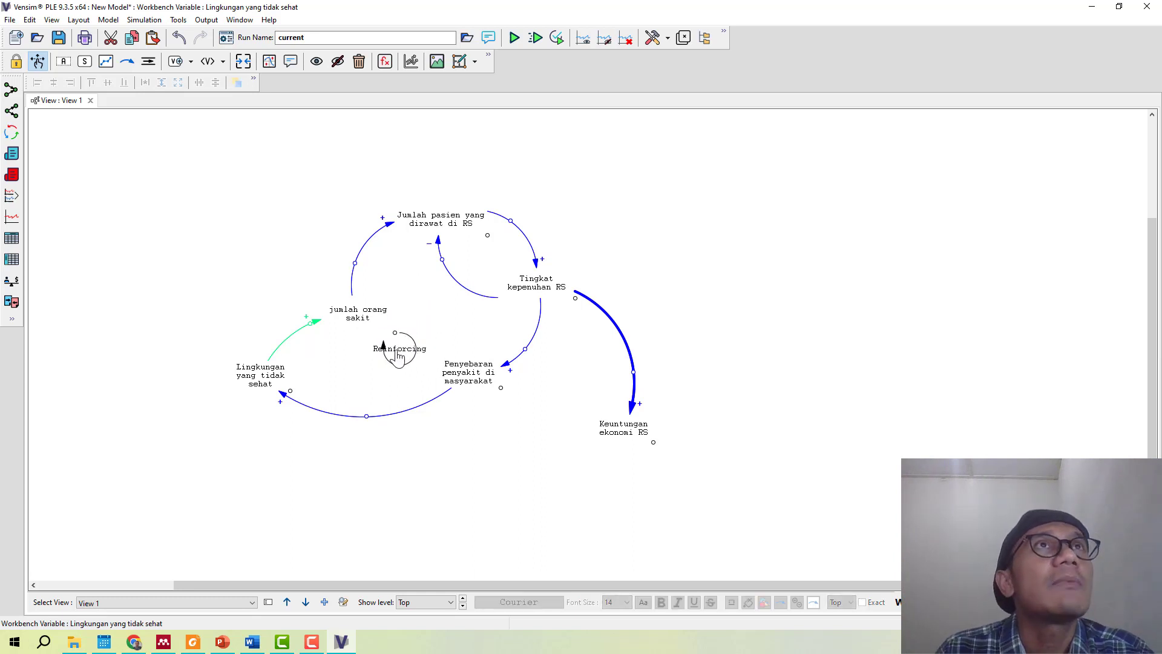
- Change the text of the Reinforcing loop symbol to R
{"action": "left_click", "coordinate": [403, 358]}
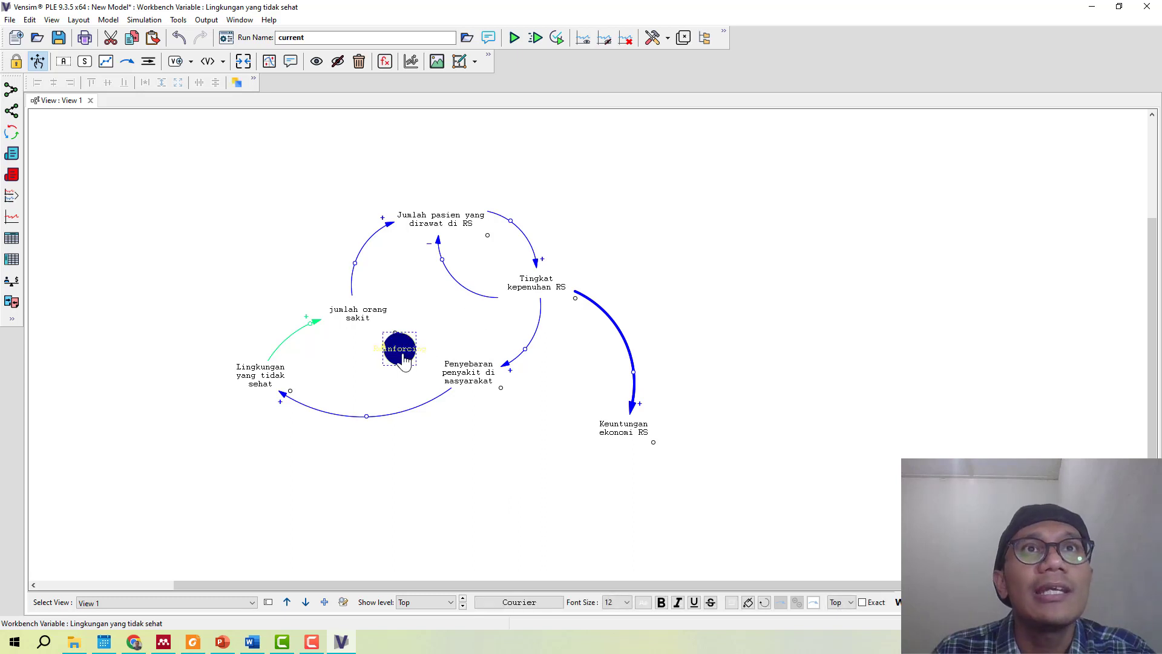
{"action": "right_click", "coordinate": [403, 357]}
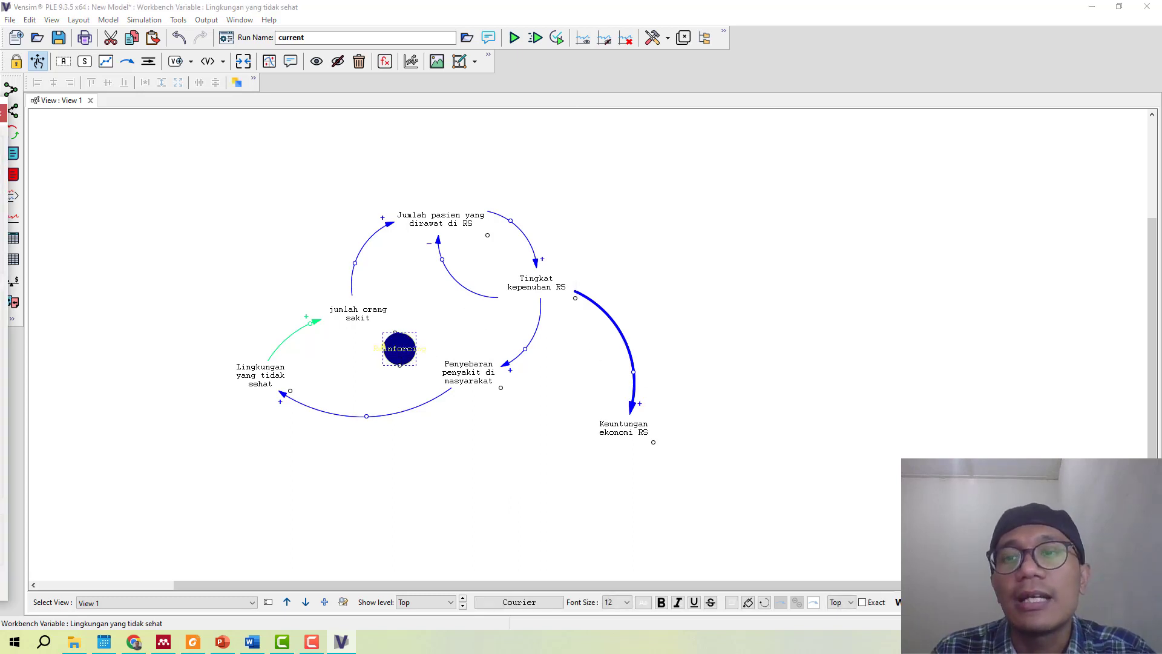
{"action": "left_click_drag", "start_coordinate": [0, 113], "coordinate": [748, 149]}
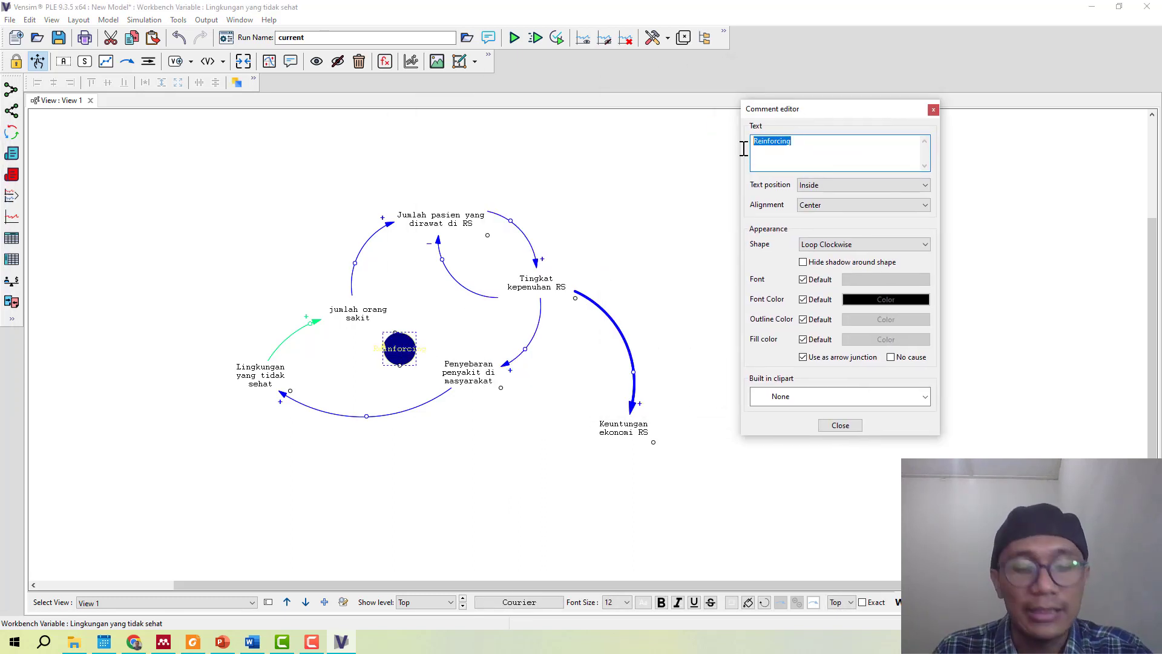
{"action": "type", "text": "R"}
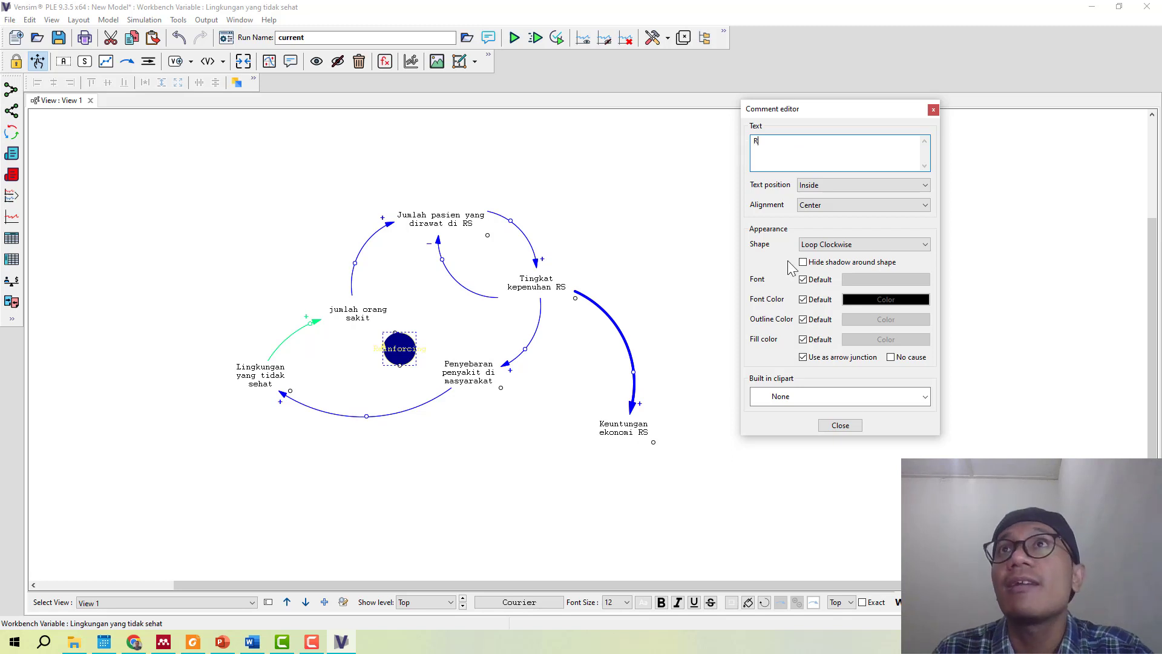
{"action": "left_click", "coordinate": [847, 429]}
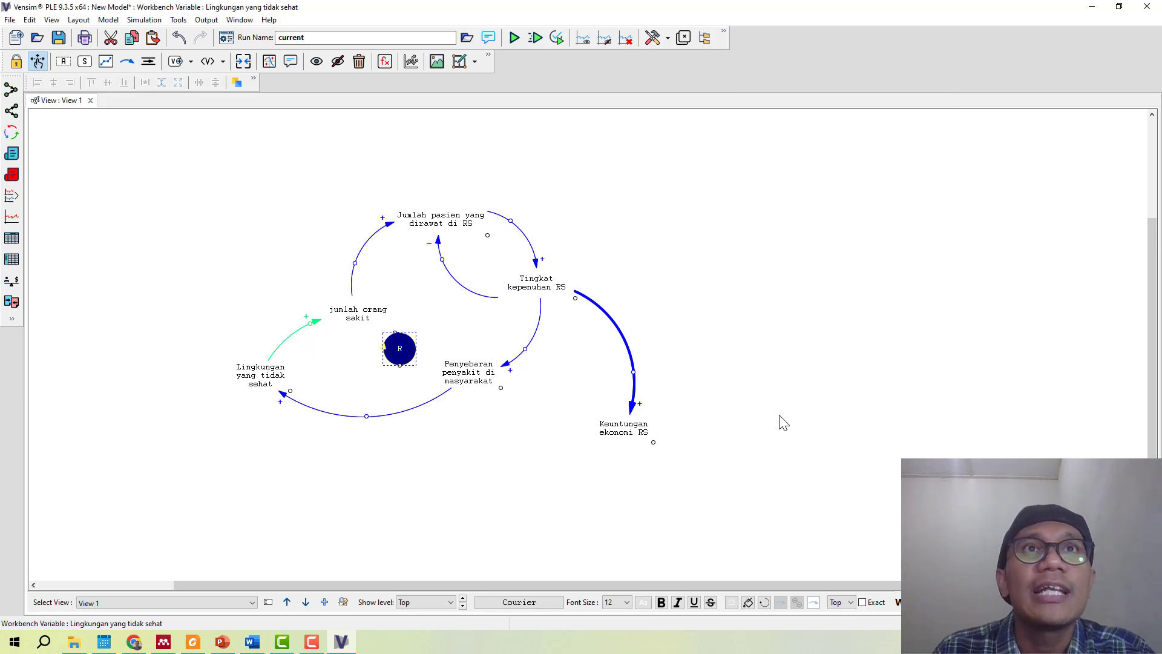
- Move the R loop symbol slightly upward and shrink it to fit closely around its letter
{"action": "left_click", "coordinate": [403, 360]}
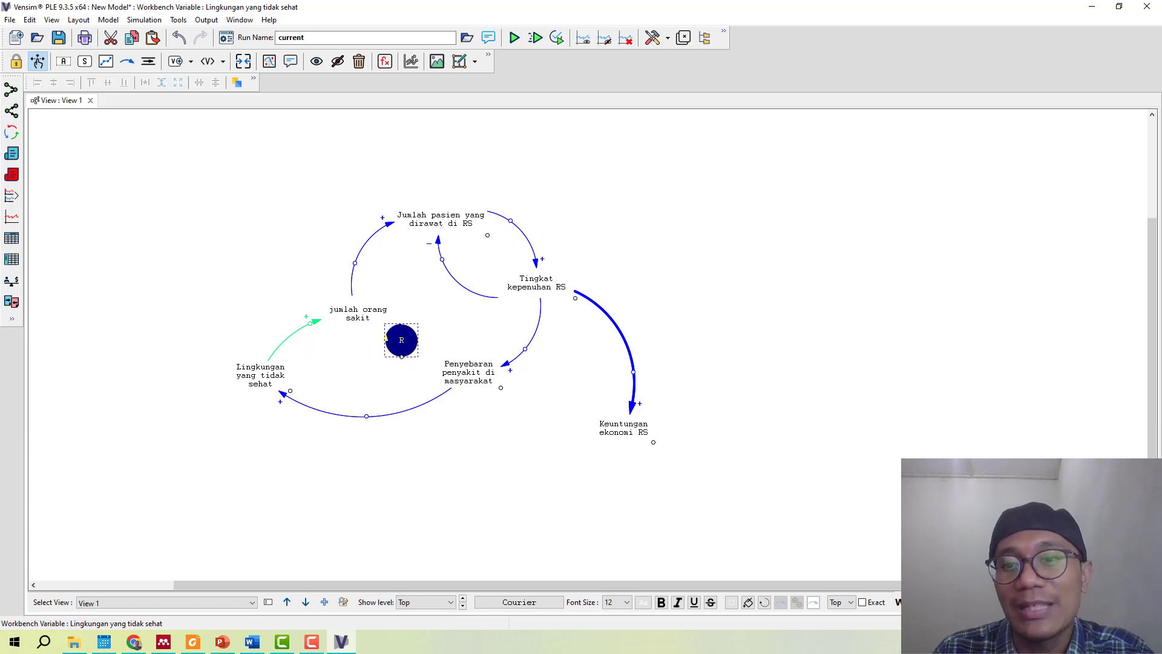
{"action": "key", "text": "F9"}
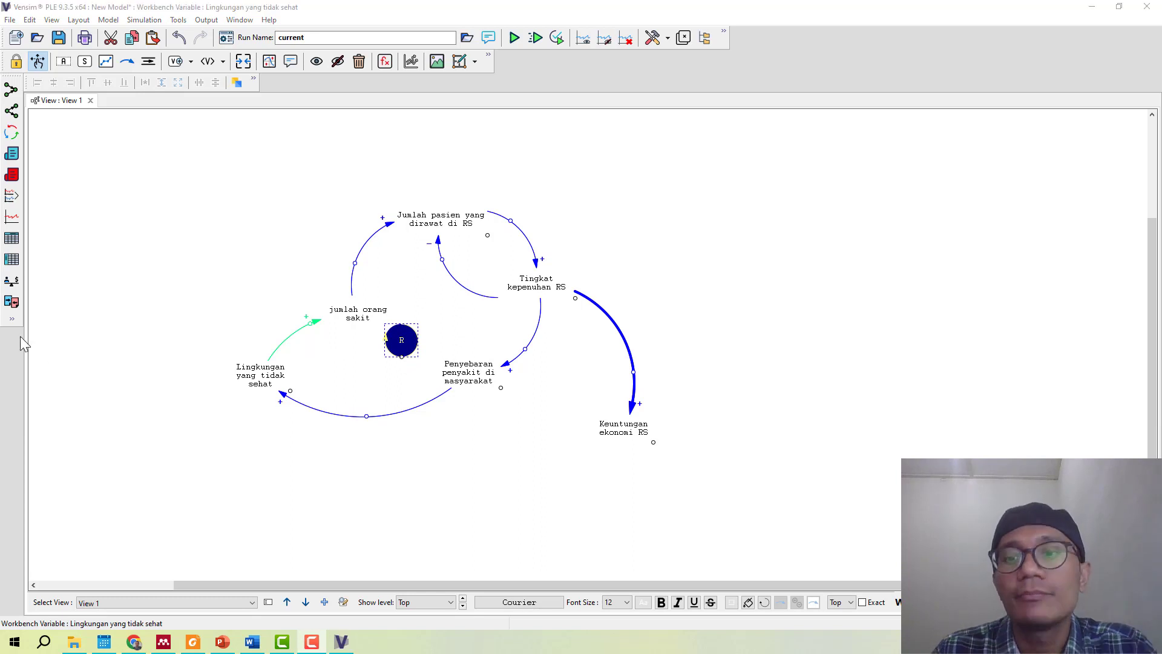
{"action": "left_click", "coordinate": [367, 377]}
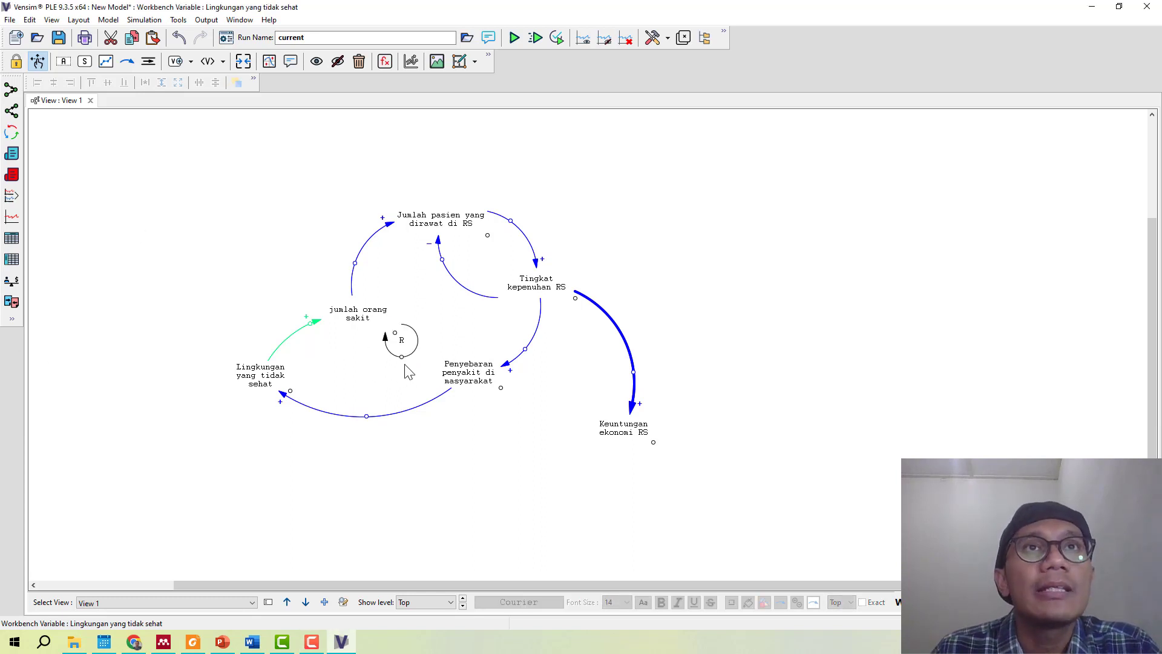
{"action": "mouse_move", "coordinate": [401, 357]}
{"action": "left_mouse_down"}
{"action": "mouse_move", "coordinate": [403, 341]}
{"action": "mouse_move", "coordinate": [399, 391]}
{"action": "mouse_move", "coordinate": [399, 354]}
{"action": "left_mouse_up"}
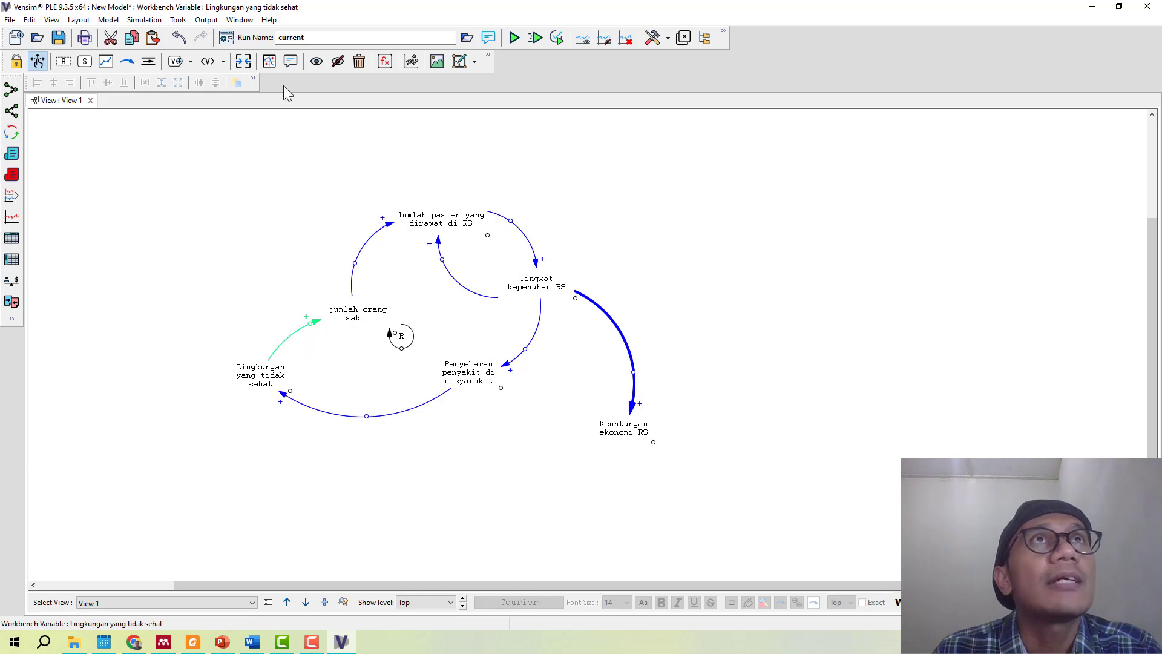
- Add a comment with the text B and the Loop Counterclockwise shape between Jumlah pasien yang dirawat di RS and Tingkat kepenuhan RS
{"action": "left_click", "coordinate": [291, 61]}
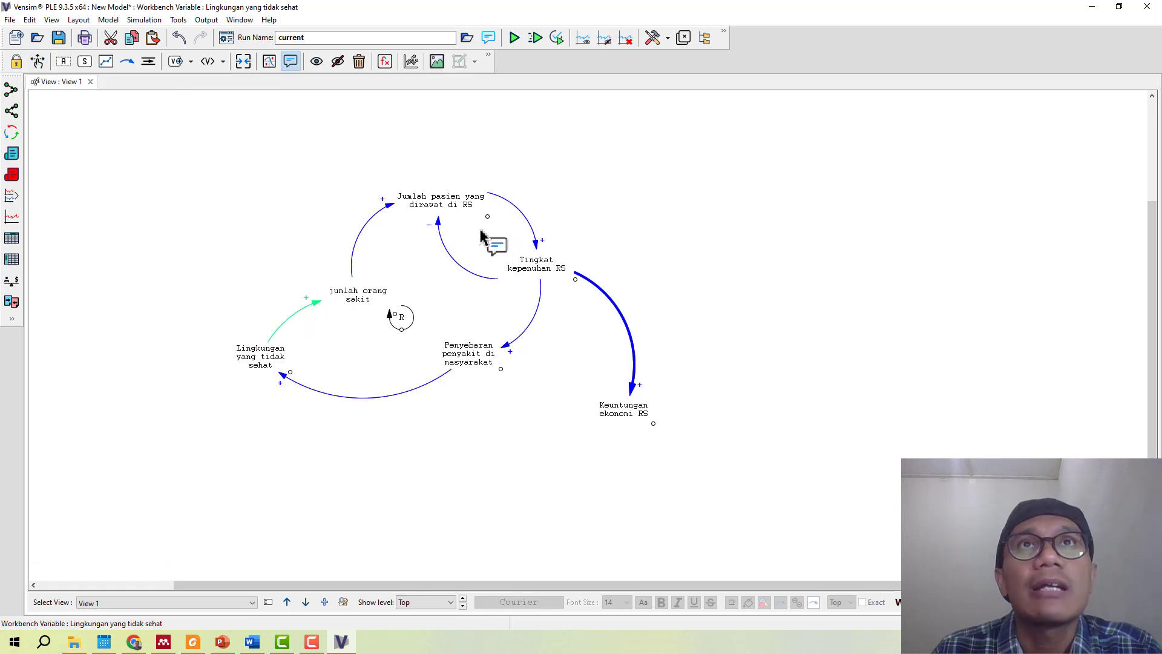
{"action": "left_click", "coordinate": [491, 240]}
{"action": "left_click_drag", "start_coordinate": [0, 113], "coordinate": [792, 128]}
{"action": "type", "text": "B"}
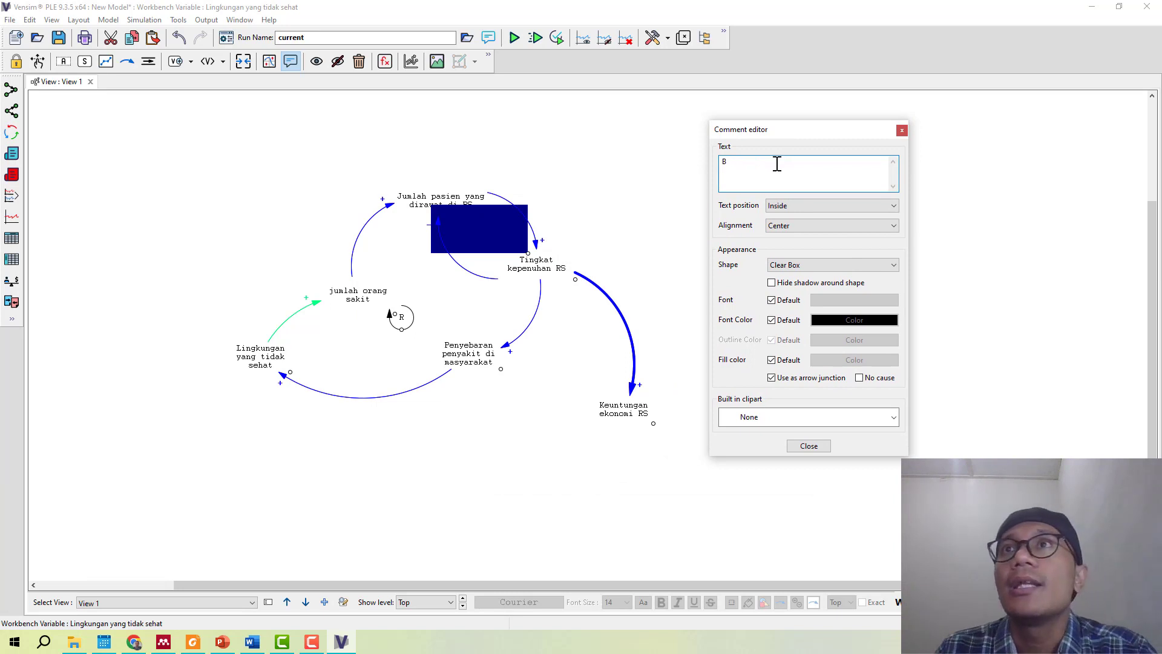
{"action": "left_click", "coordinate": [794, 268]}
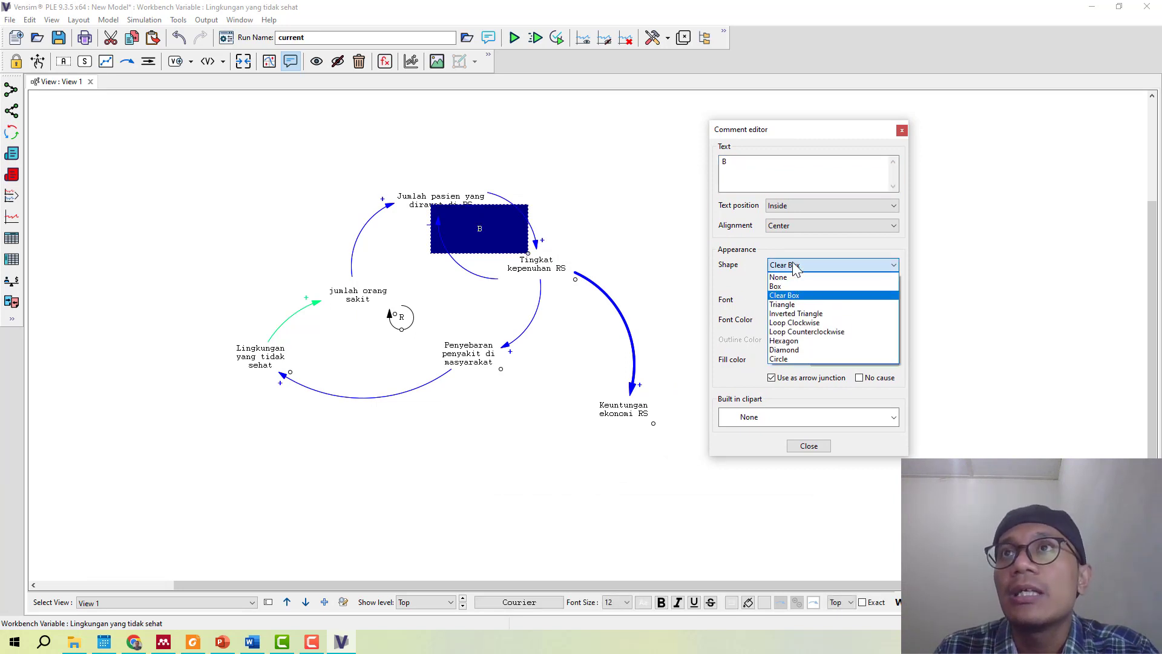
{"action": "left_click", "coordinate": [823, 332]}
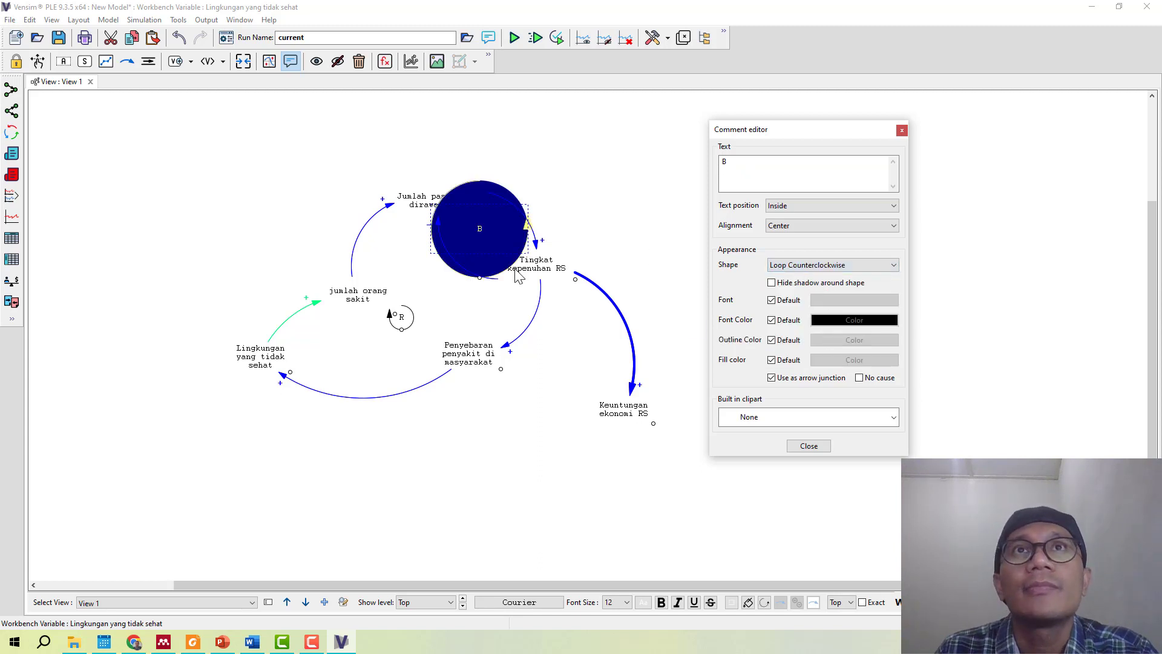
- Override the default font color of the B comment with bright lime green
{"action": "left_click", "coordinate": [771, 321]}
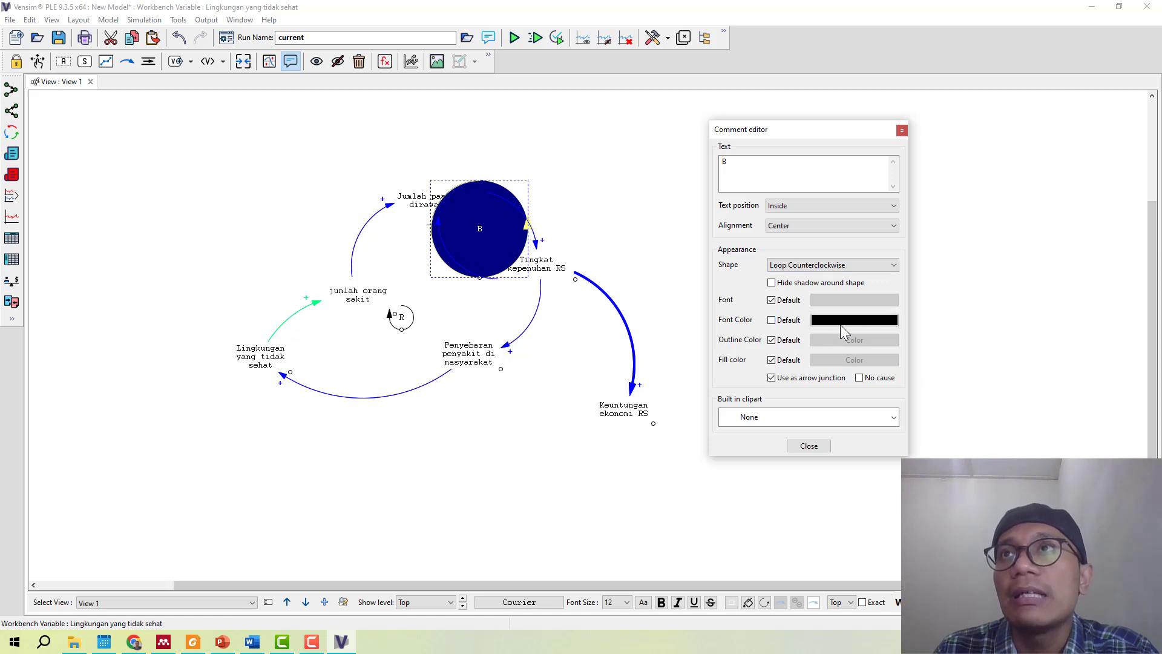
{"action": "left_click", "coordinate": [841, 320]}
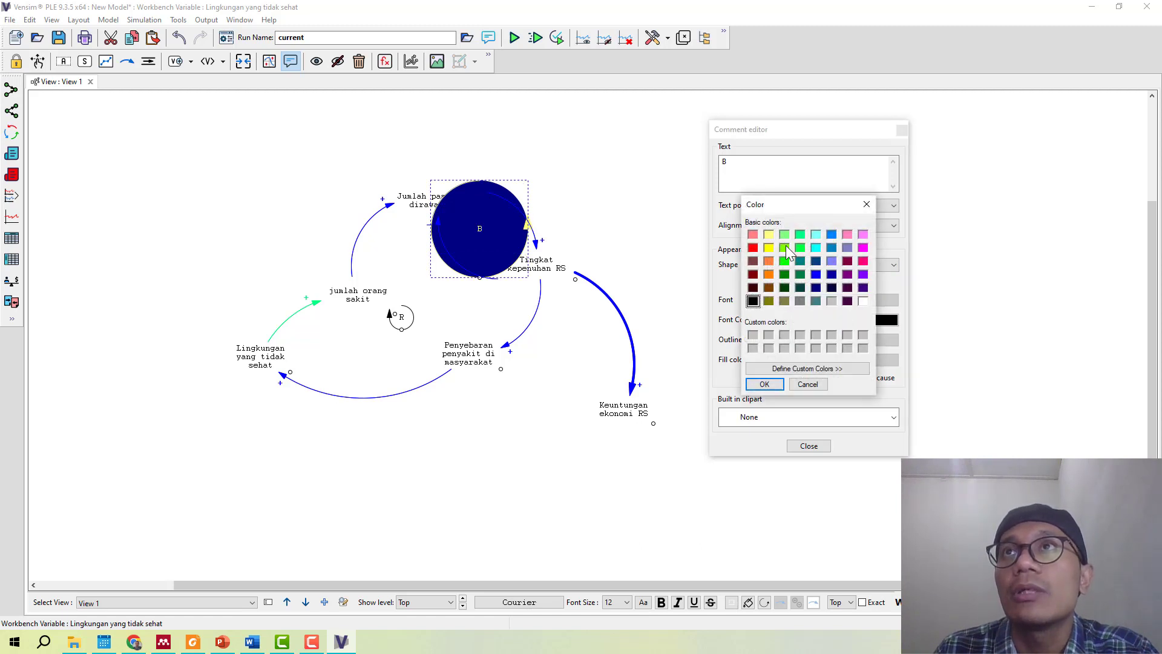
{"action": "left_click", "coordinate": [764, 383]}
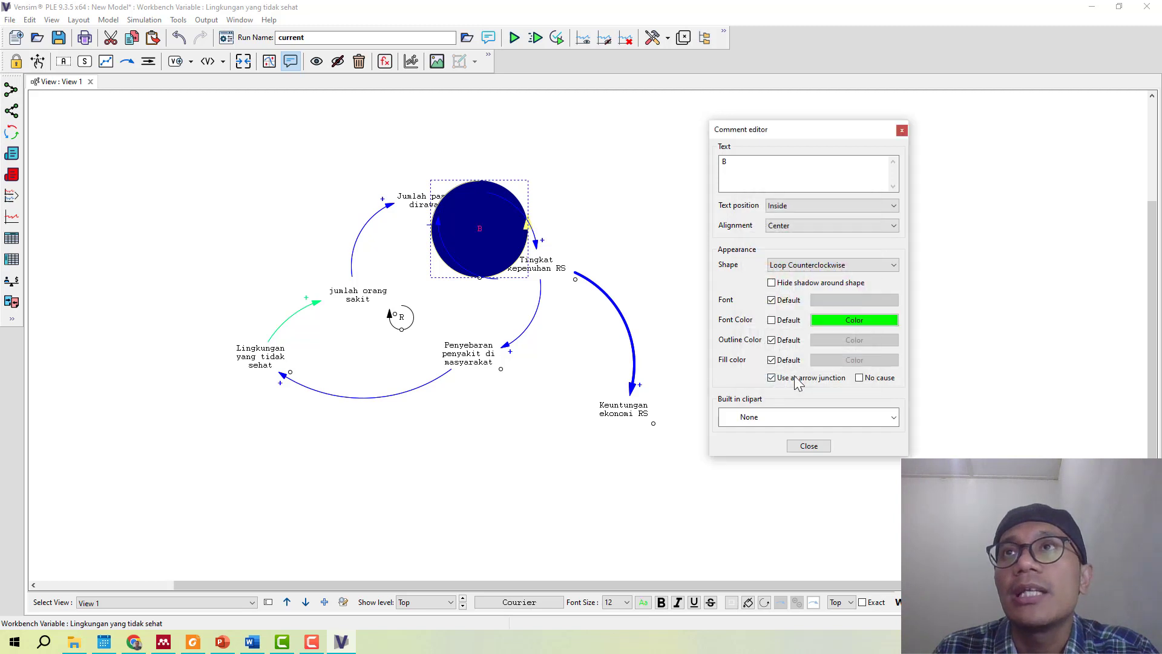
{"action": "left_click", "coordinate": [807, 446]}
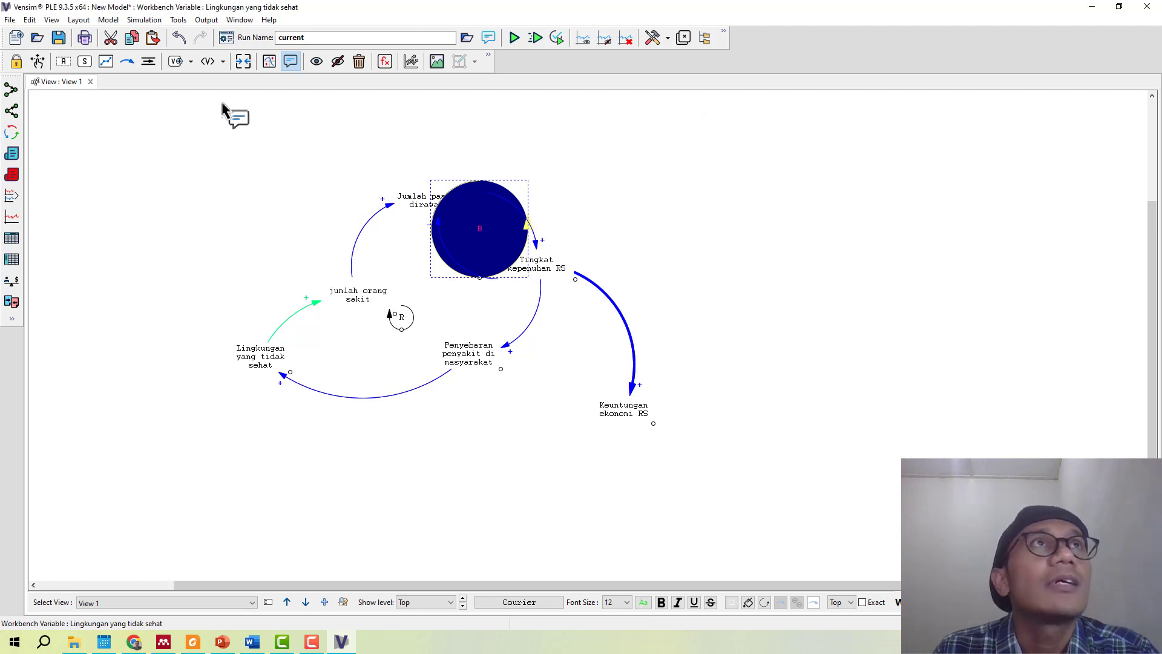
{"action": "left_click", "coordinate": [540, 161]}
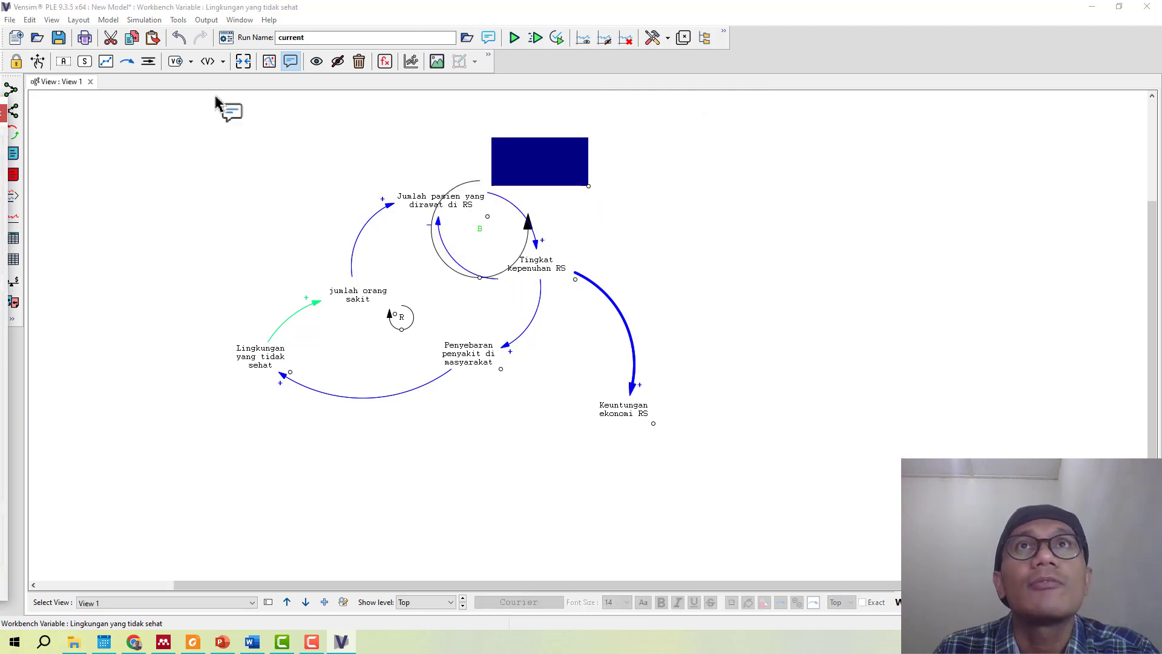
{"action": "left_click", "coordinate": [38, 62]}
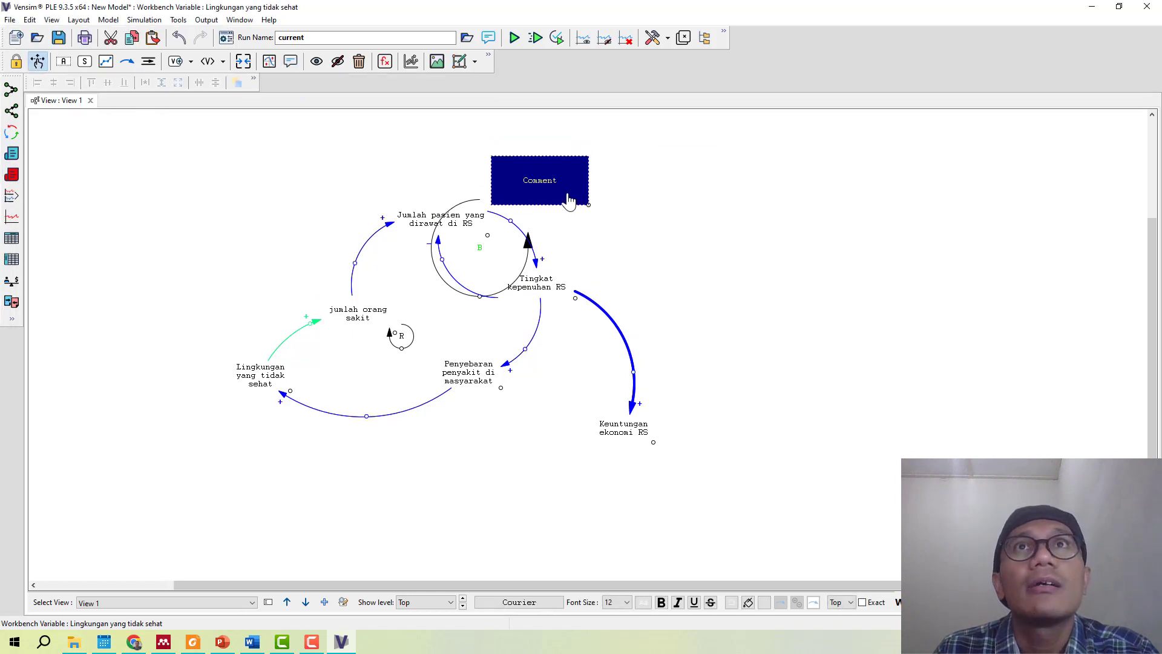
{"action": "key", "text": "Delete"}
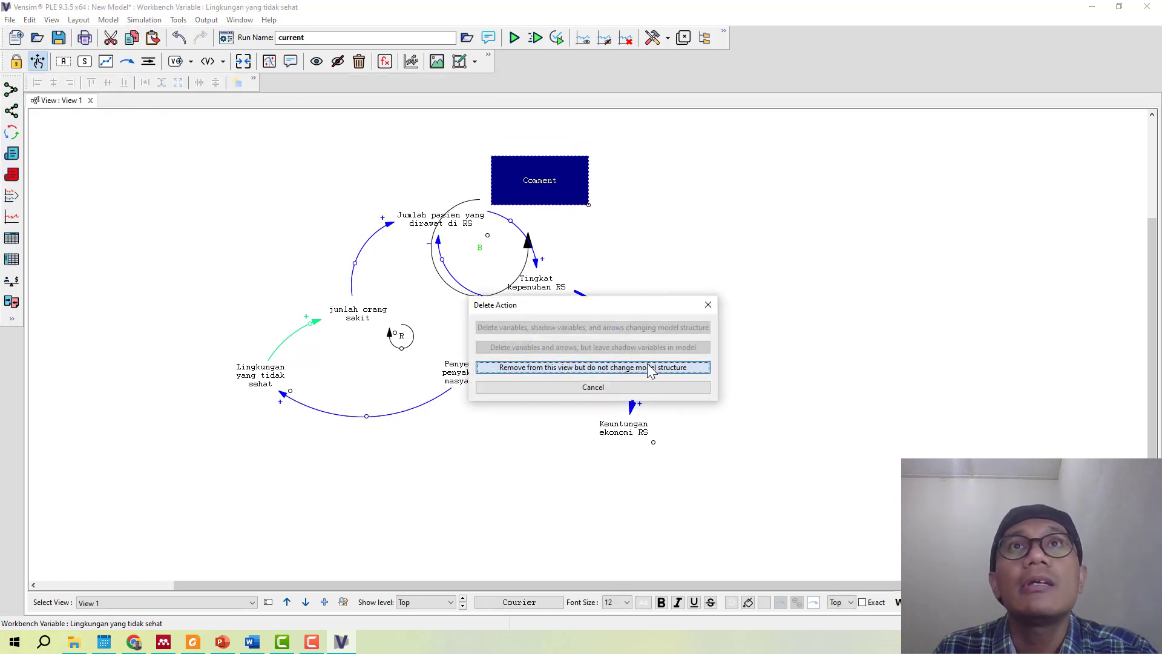
{"action": "left_click", "coordinate": [588, 366]}
- Shrink the B loop symbol and place it inside the small loop between Jumlah pasien yang dirawat di RS and Tingkat kepenuhan RS
{"action": "left_click", "coordinate": [490, 269]}
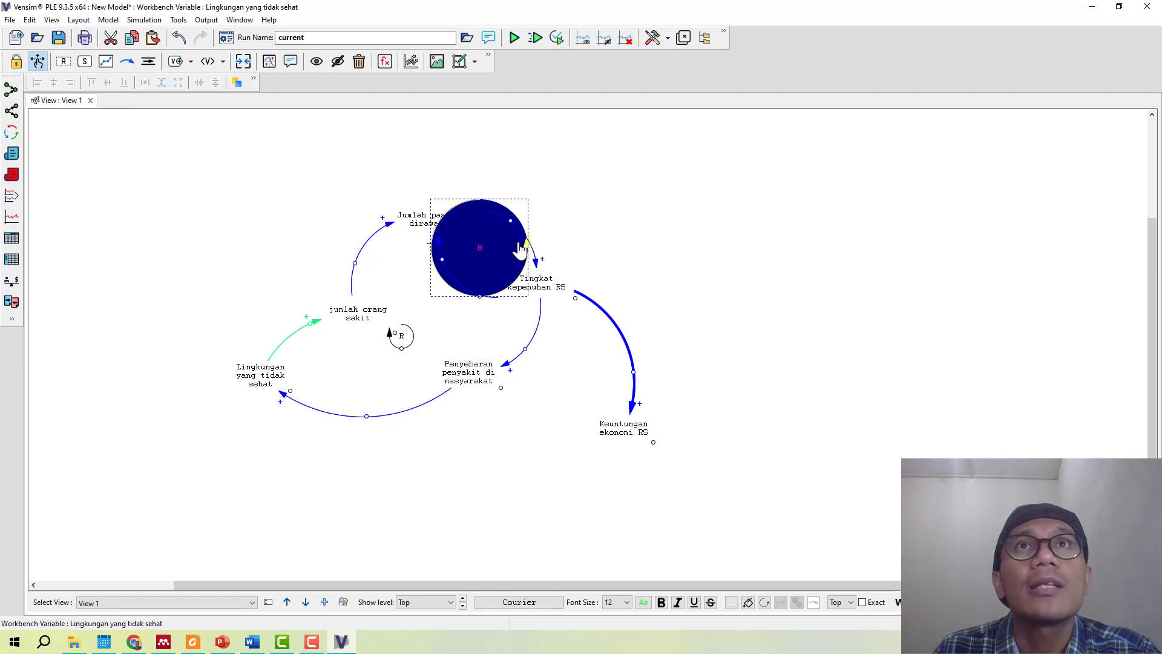
{"action": "left_click_drag", "start_coordinate": [479, 297], "coordinate": [491, 267]}
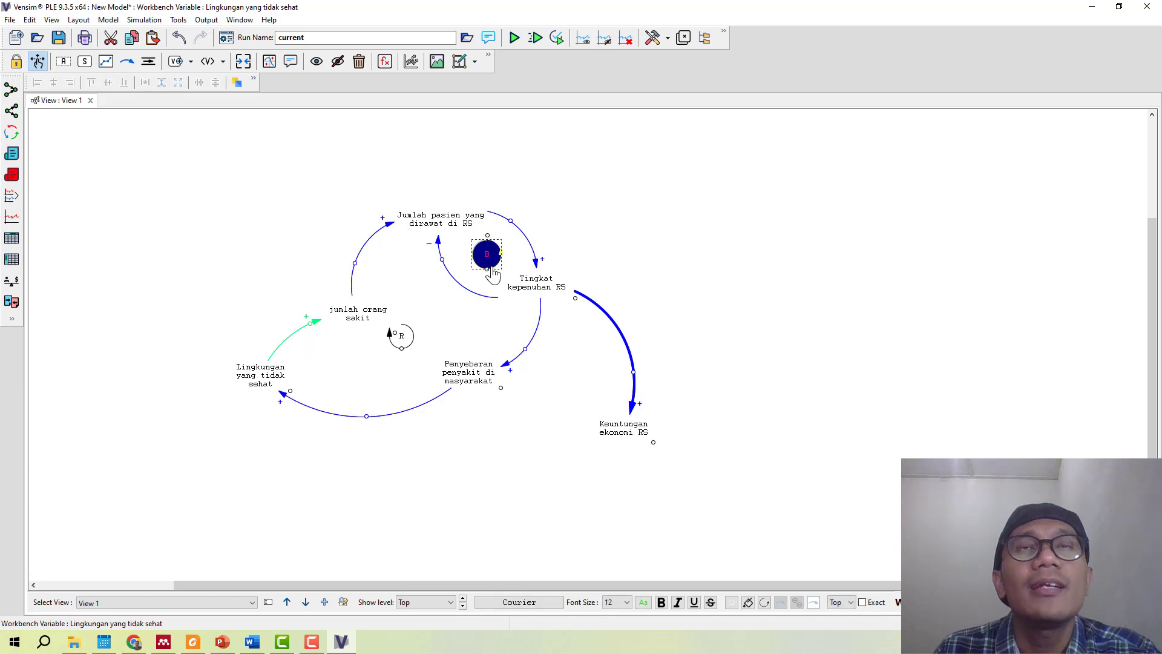
{"action": "left_click", "coordinate": [665, 248]}
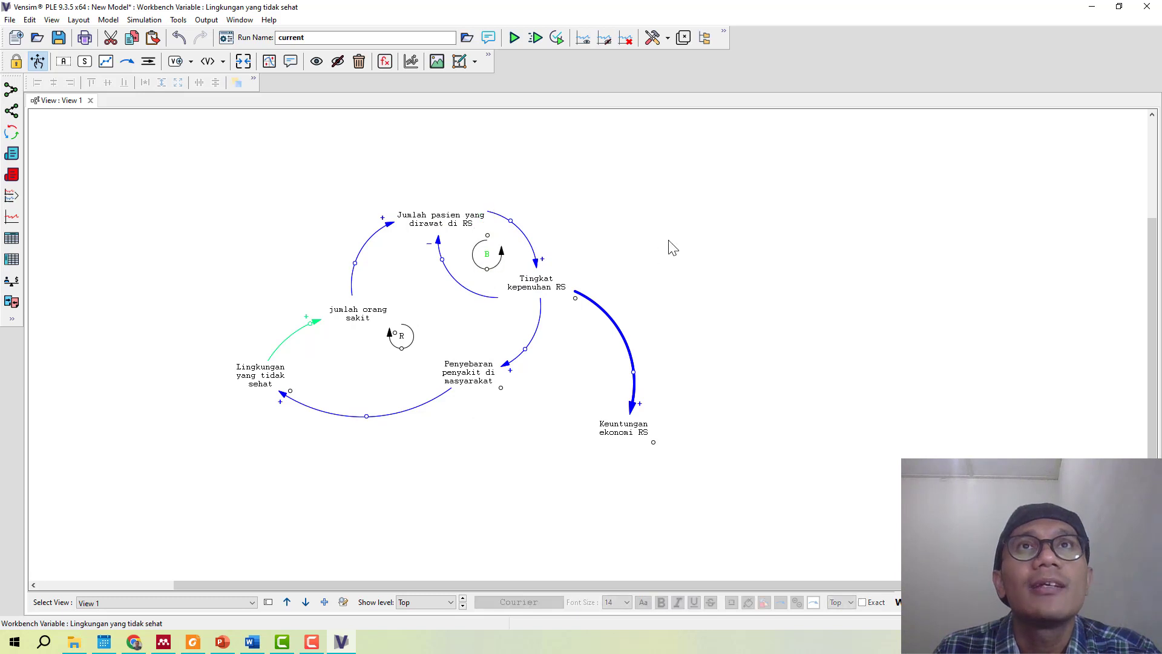
- Override the default outline color of the B loop symbol with red
{"action": "right_click", "coordinate": [501, 252]}
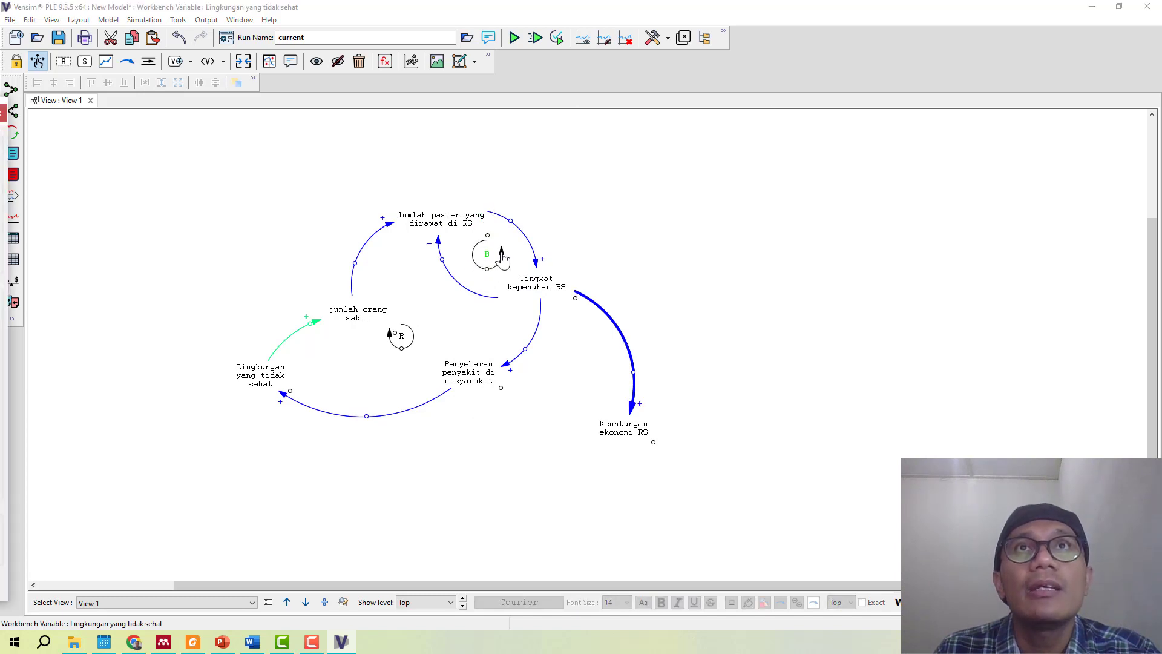
{"action": "left_click_drag", "start_coordinate": [560, 59], "coordinate": [760, 111]}
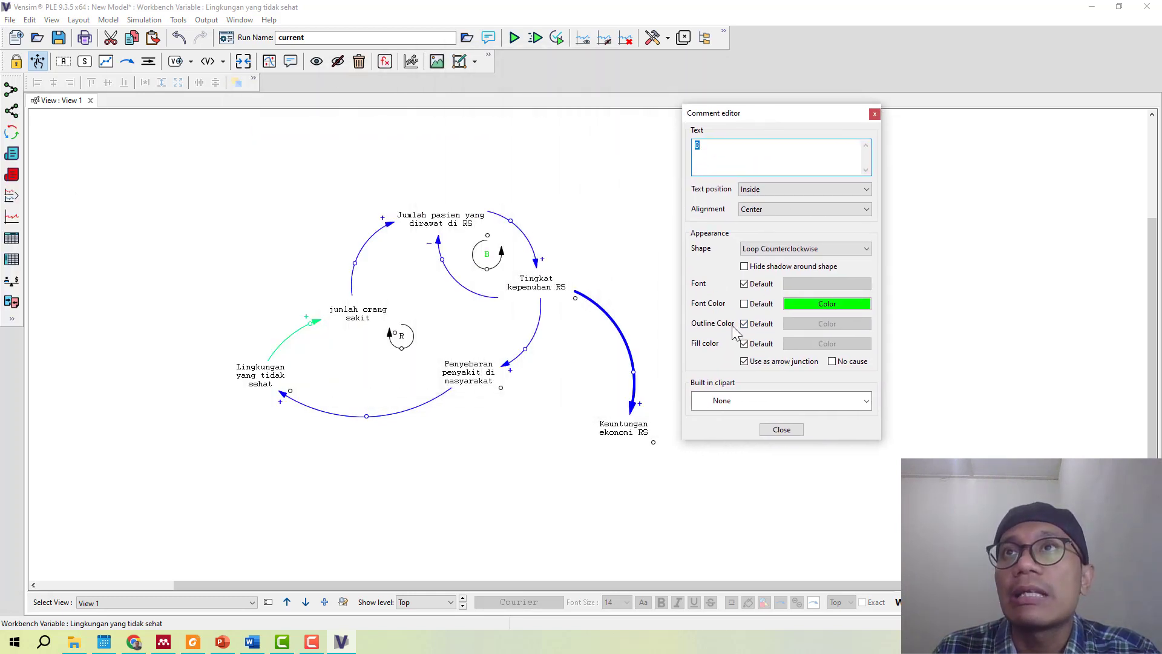
{"action": "left_click", "coordinate": [756, 325]}
{"action": "left_click", "coordinate": [802, 324]}
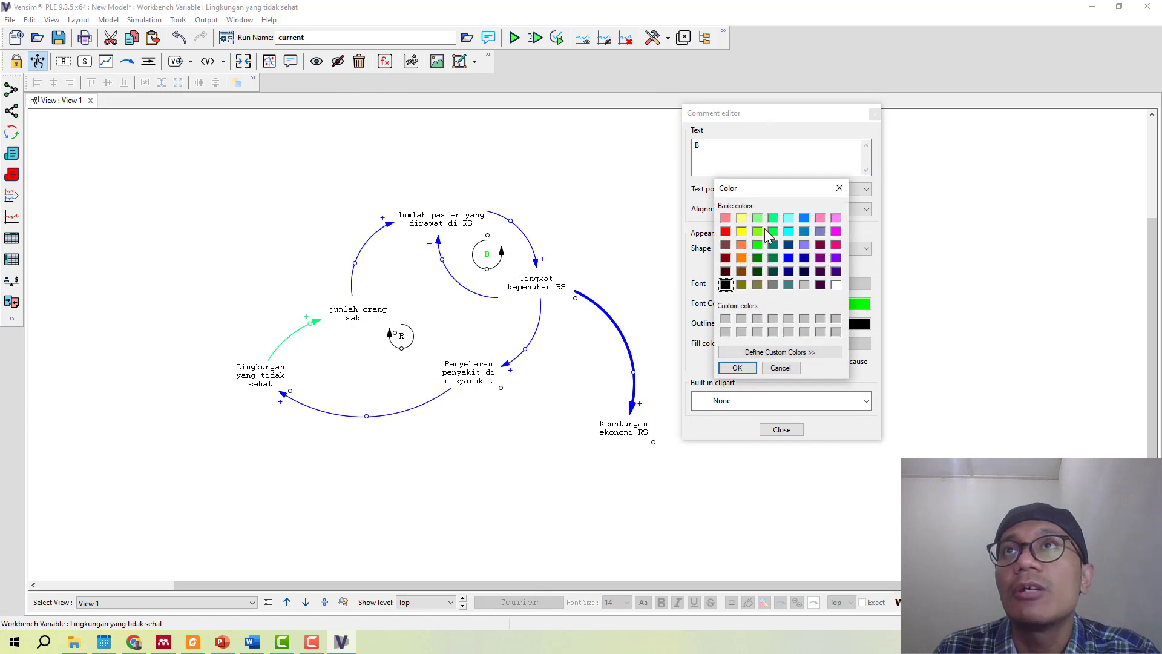
{"action": "left_click", "coordinate": [725, 230]}
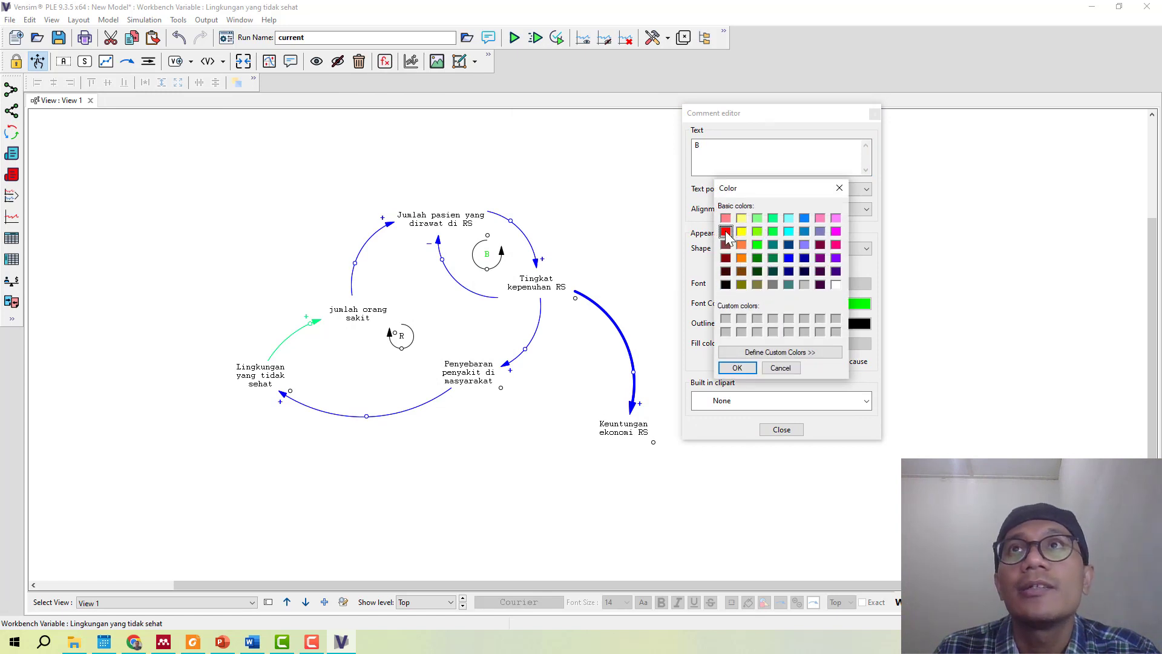
{"action": "left_click", "coordinate": [732, 365]}
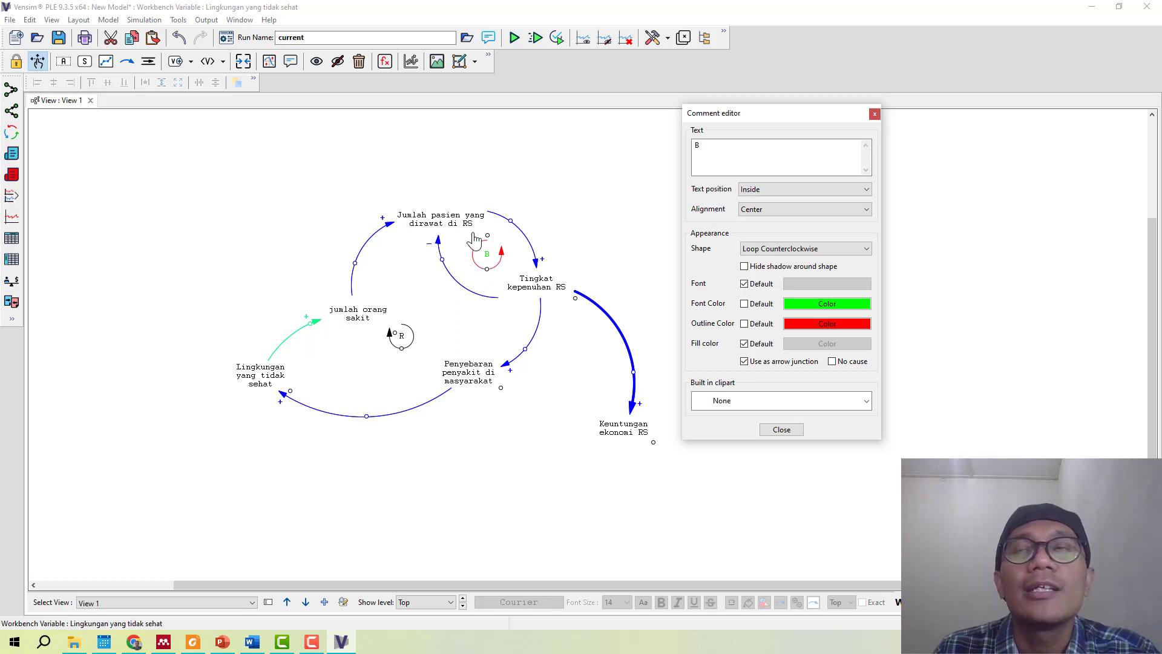
{"action": "left_click", "coordinate": [779, 285]}
{"action": "left_click", "coordinate": [795, 288]}
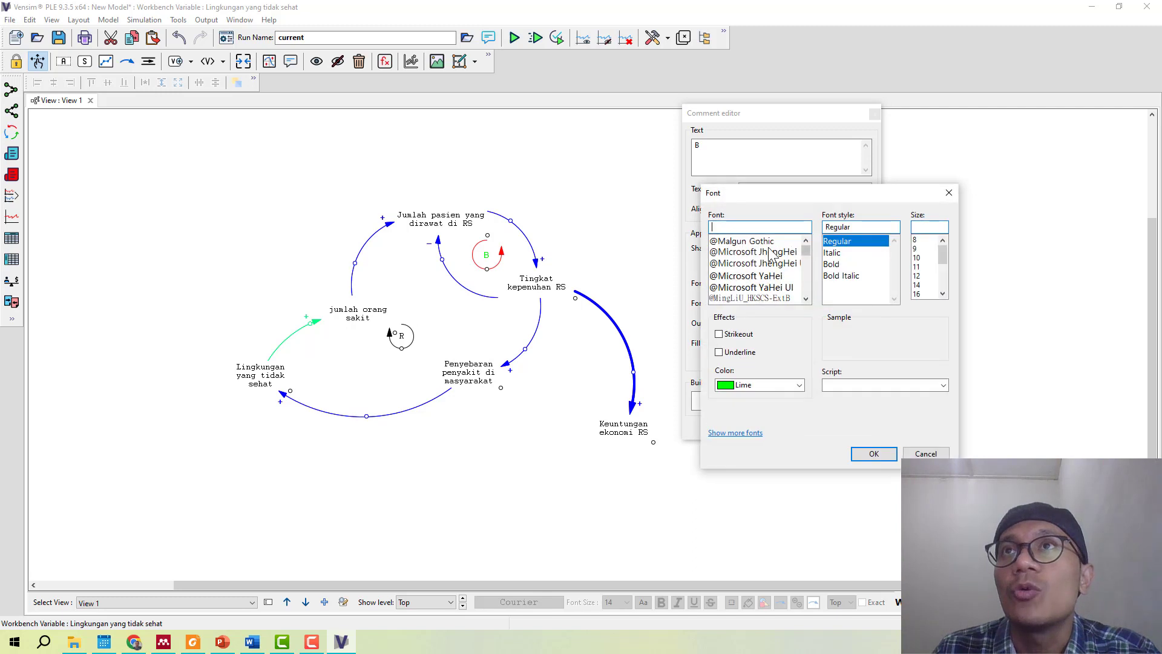
{"action": "scroll", "coordinate": [750, 272], "scroll_direction": "down", "scroll_amount": 1}
{"action": "left_click", "coordinate": [733, 287]}
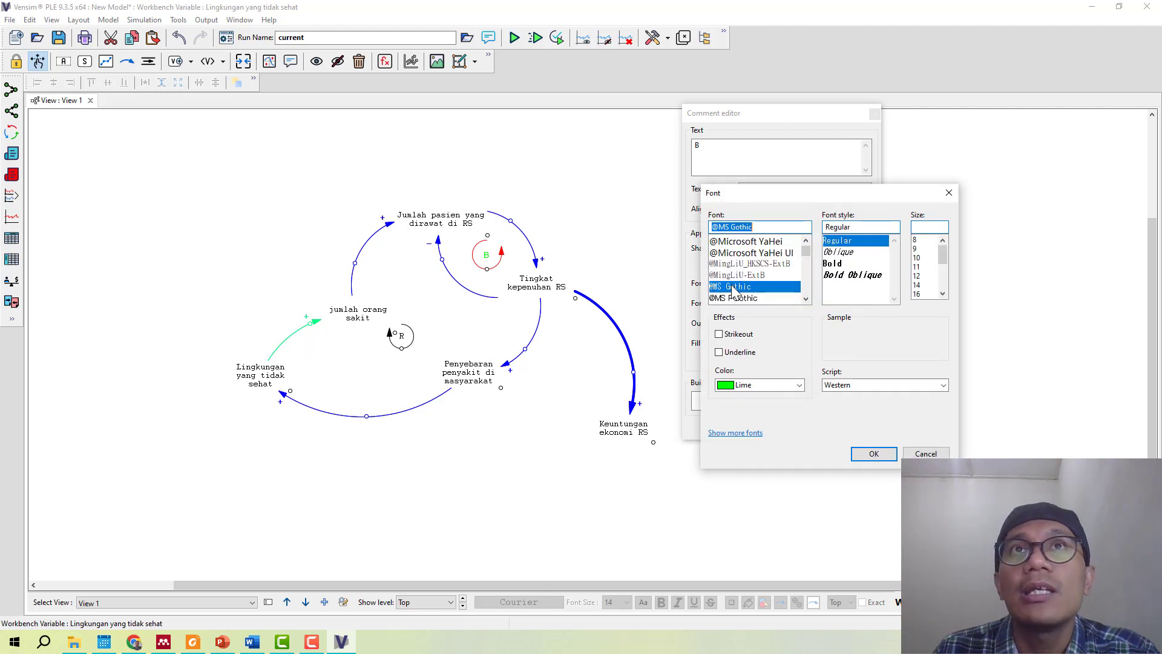
{"action": "left_click", "coordinate": [870, 454]}
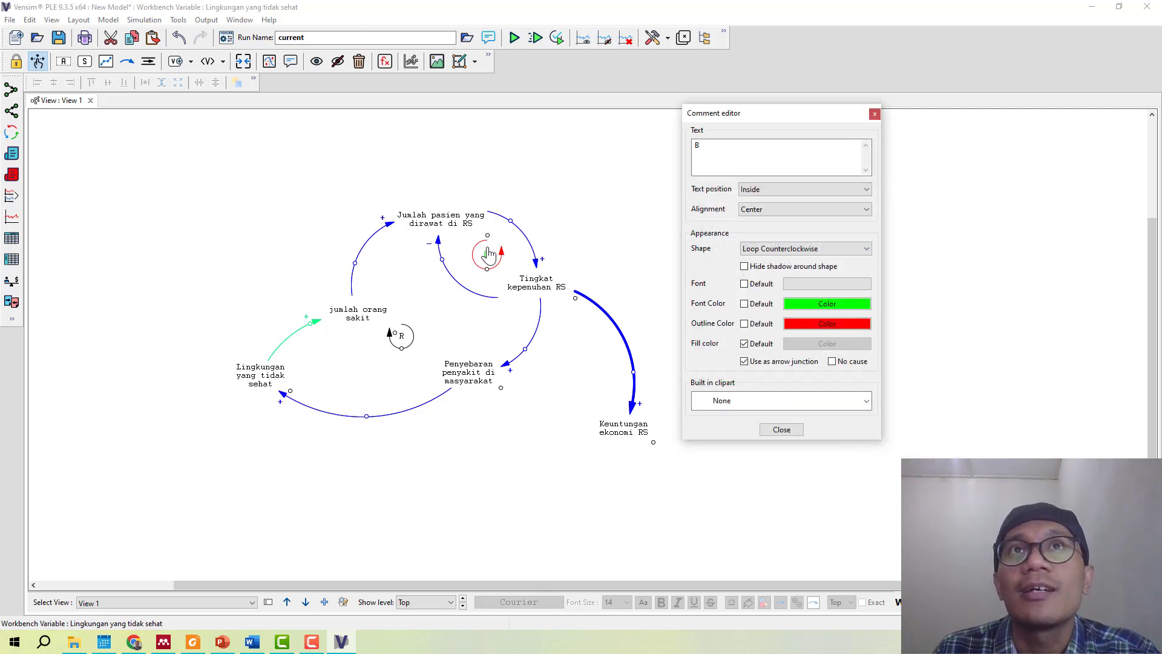
{"action": "left_click", "coordinate": [809, 285]}
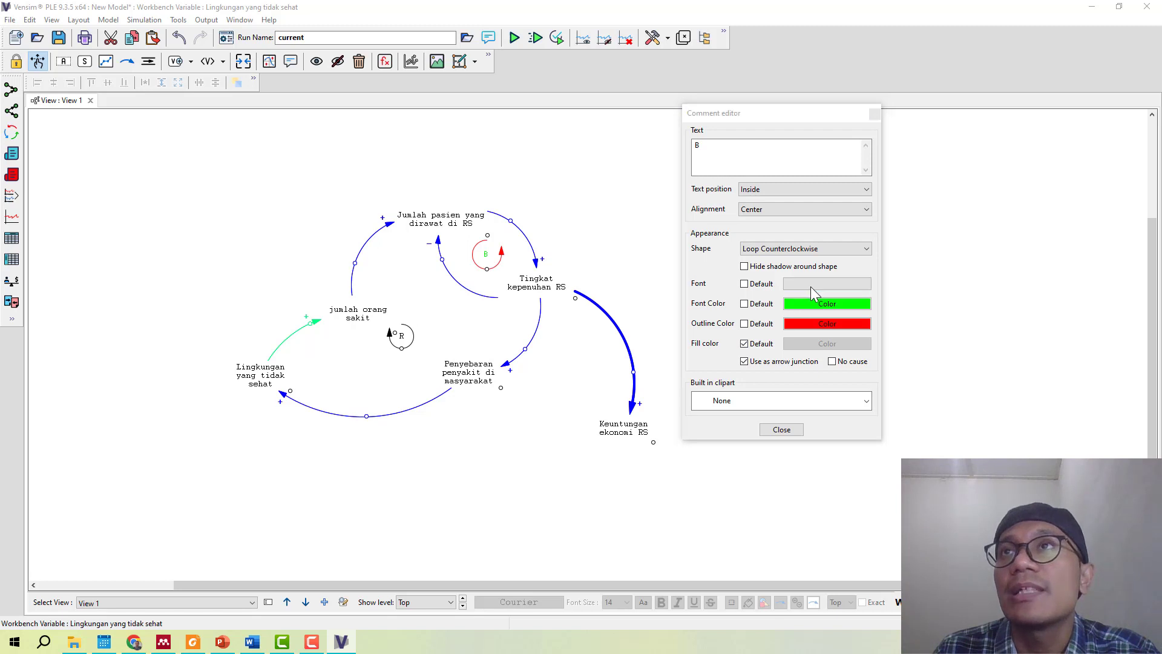
{"action": "left_click", "coordinate": [918, 267]}
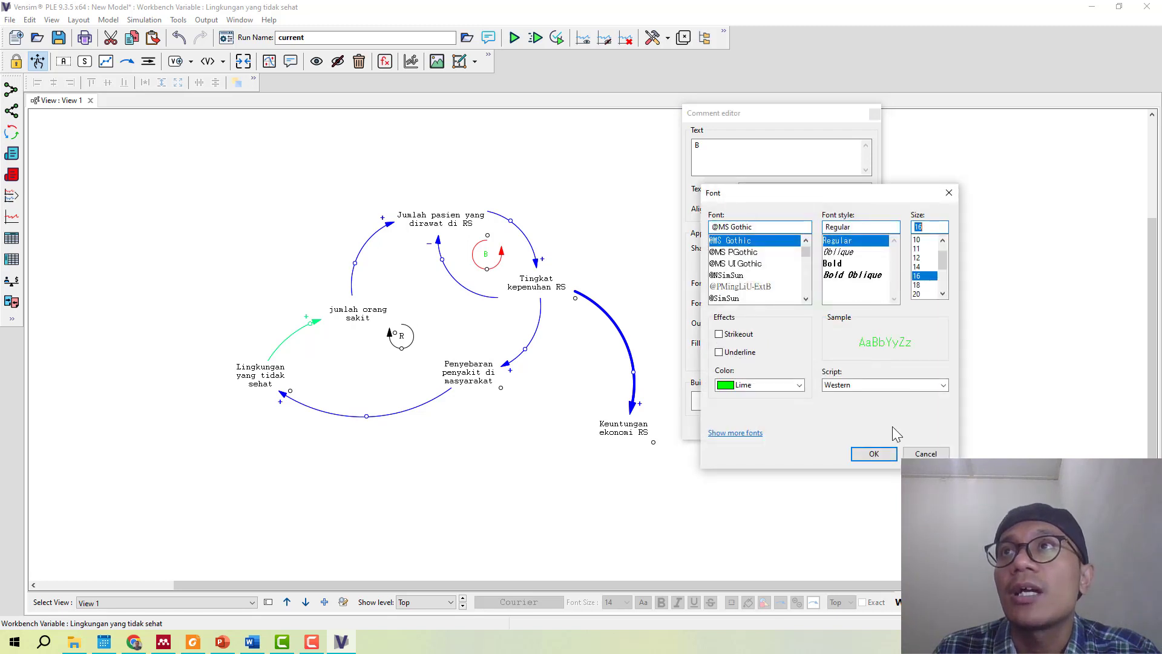
{"action": "left_click", "coordinate": [878, 455]}
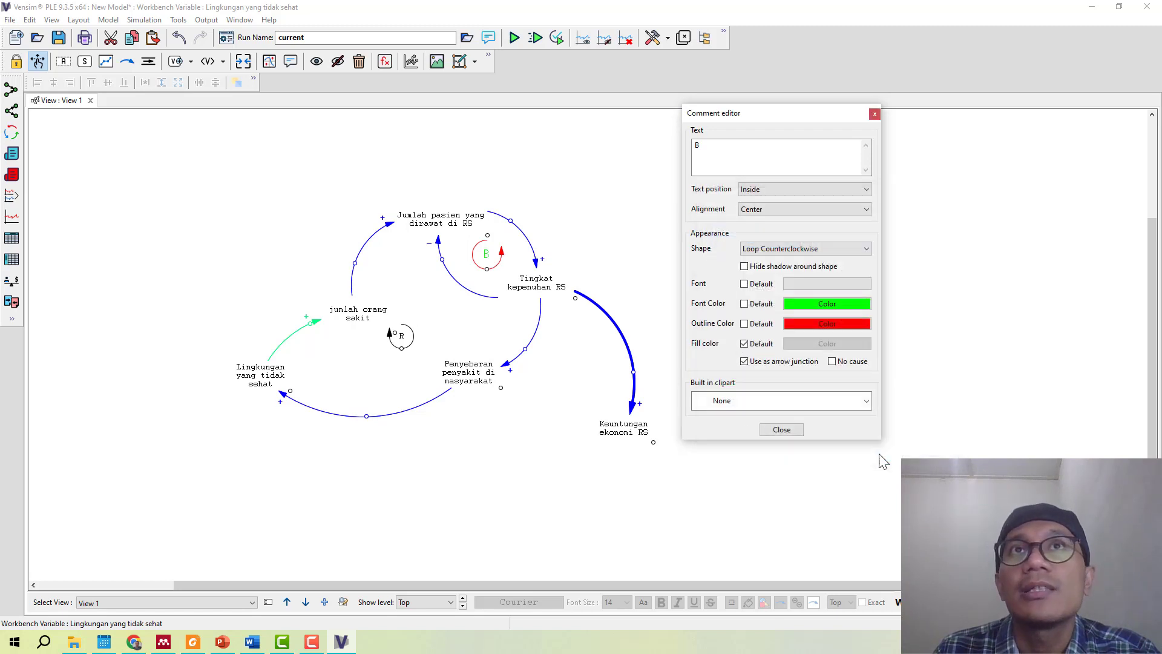
- Try a light cyan fill on the B loop symbol, and restore its default fill
{"action": "left_click", "coordinate": [759, 343]}
{"action": "left_click", "coordinate": [805, 343]}
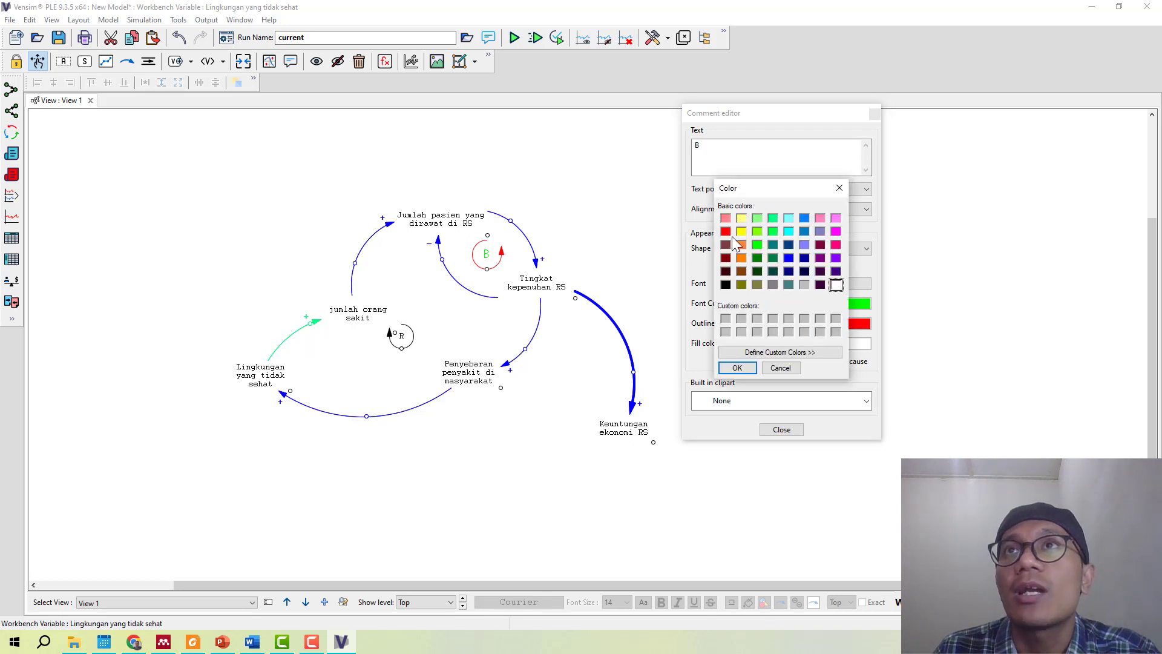
{"action": "left_click", "coordinate": [789, 218]}
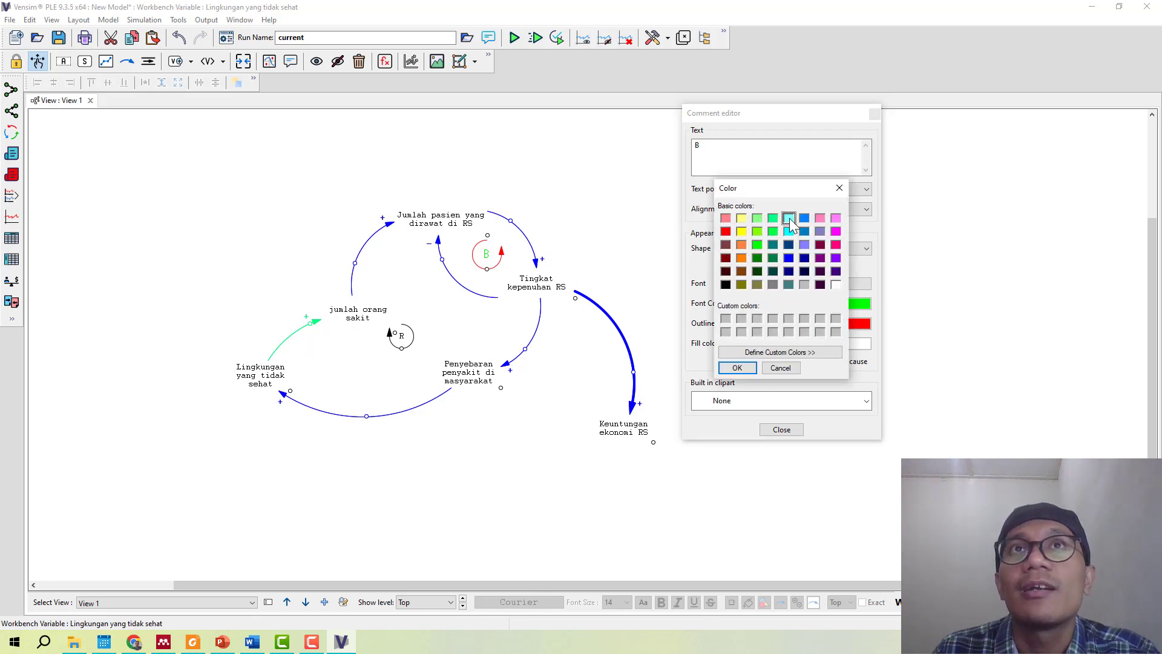
{"action": "left_click", "coordinate": [737, 368]}
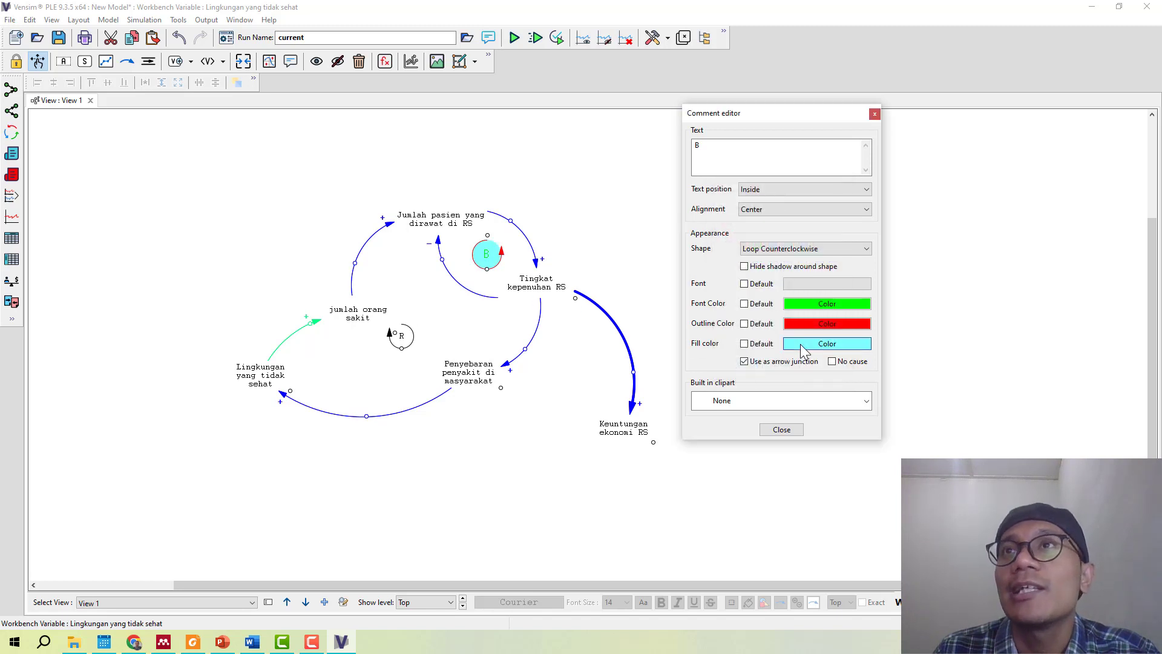
{"action": "left_click", "coordinate": [760, 343]}
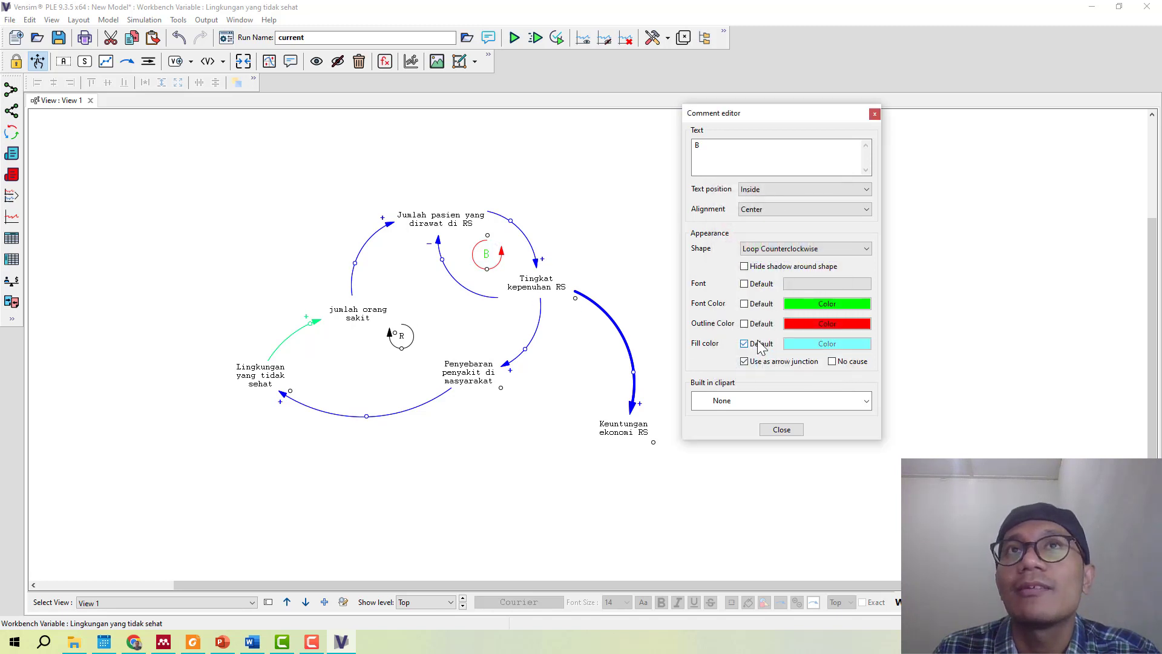
{"action": "left_click", "coordinate": [781, 429]}
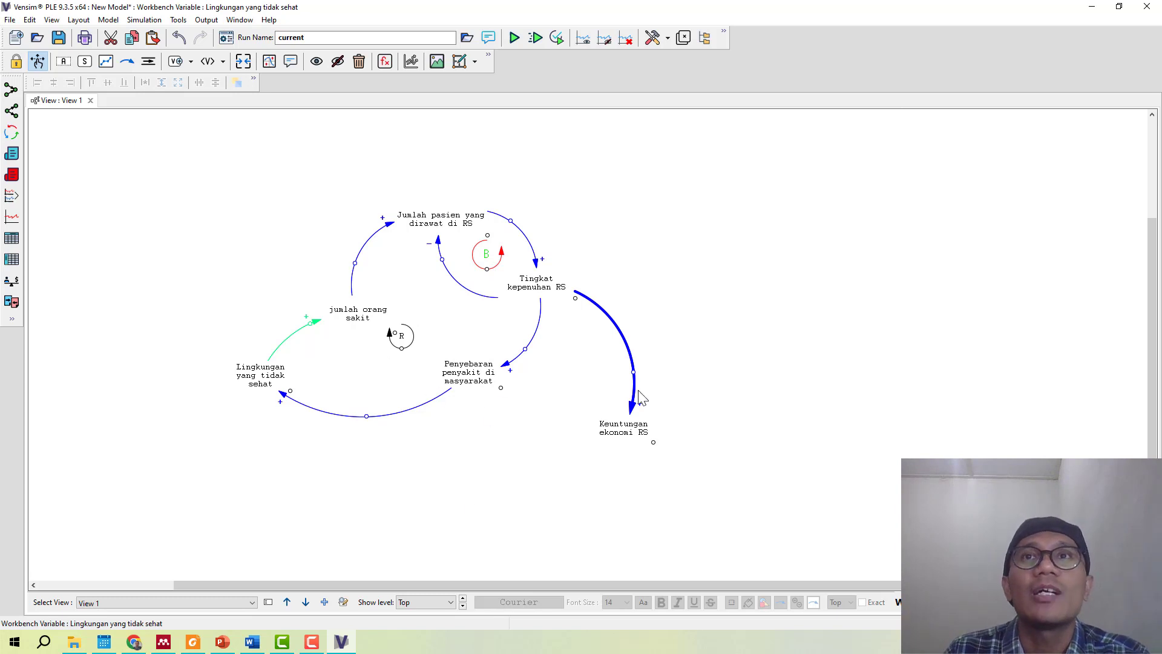
- Move Keuntungan ekonomi RS closer to Tingkat kepenuhan RS and tighten the curve of the thick arrow joining them
{"action": "left_click_drag", "start_coordinate": [633, 372], "coordinate": [606, 371]}
{"action": "left_click_drag", "start_coordinate": [625, 428], "coordinate": [574, 400]}
{"action": "left_click", "coordinate": [586, 354]}
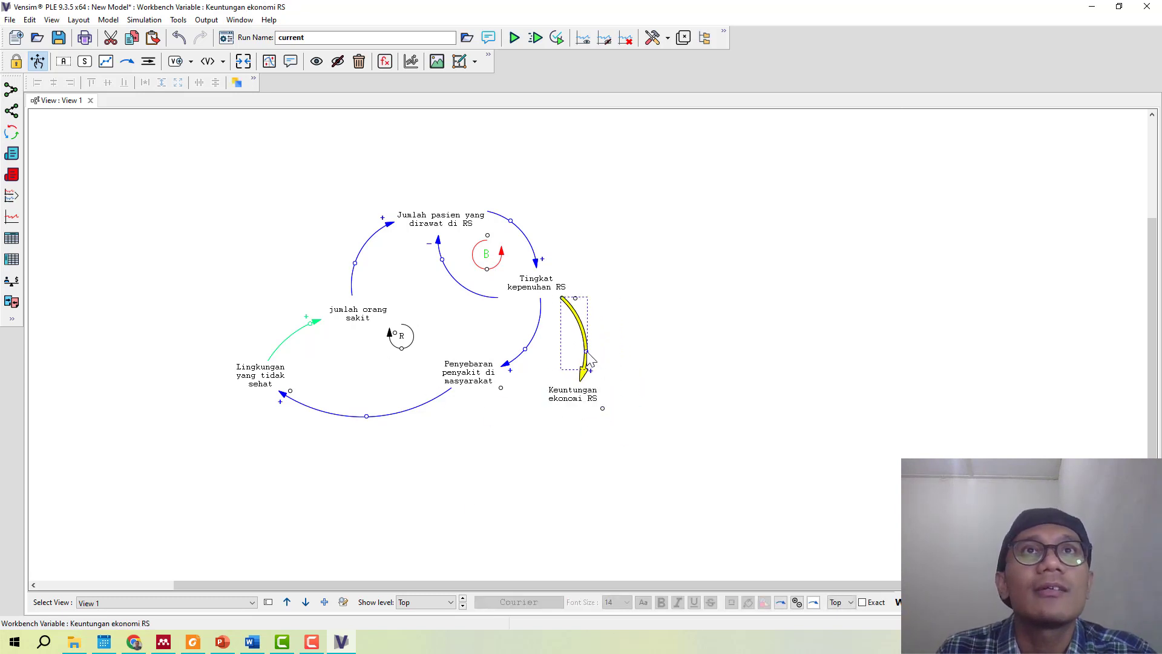